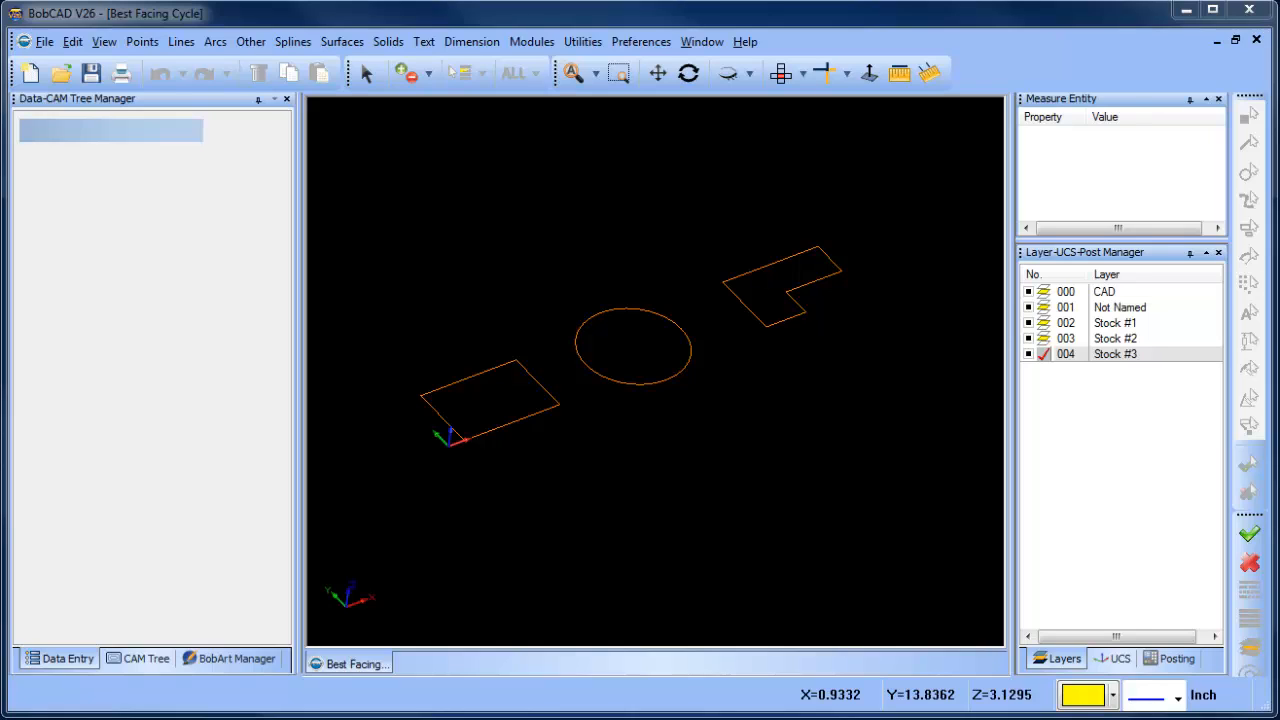
- Make the Stock #2 layer active and hide the Stock #3 layer
click(1043, 338)
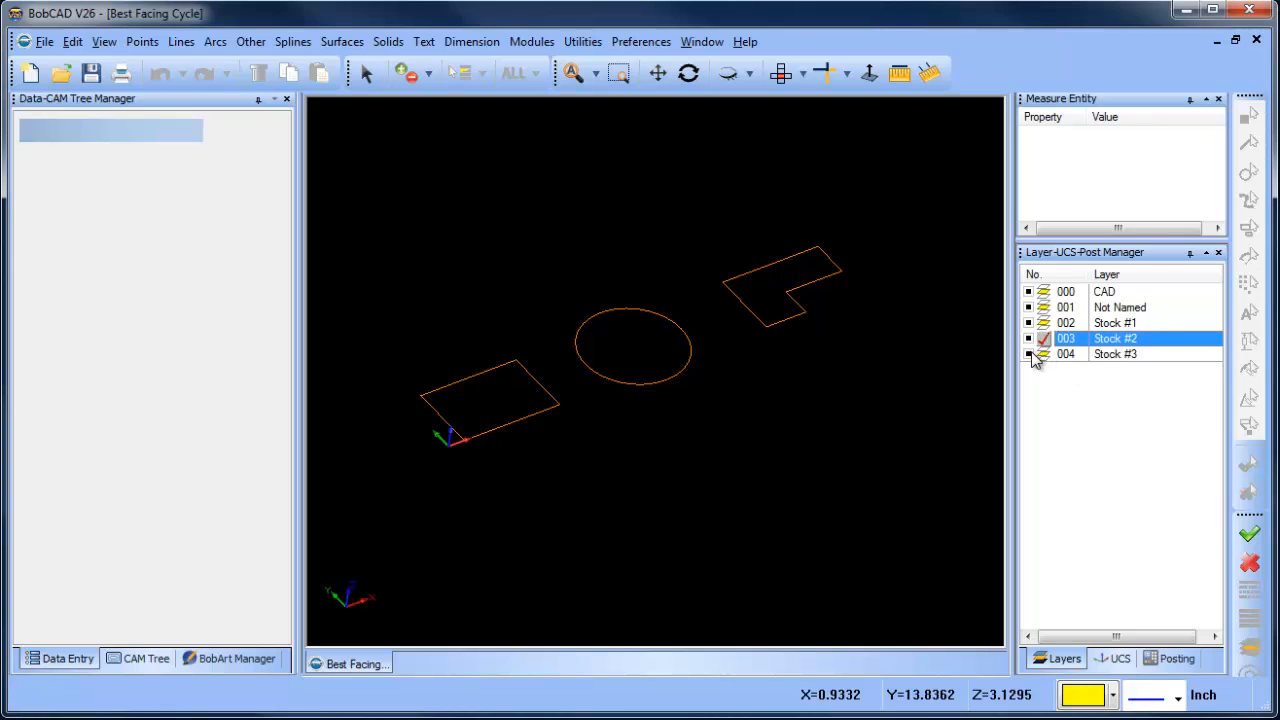
click(1028, 354)
right_click(604, 208)
click(630, 238)
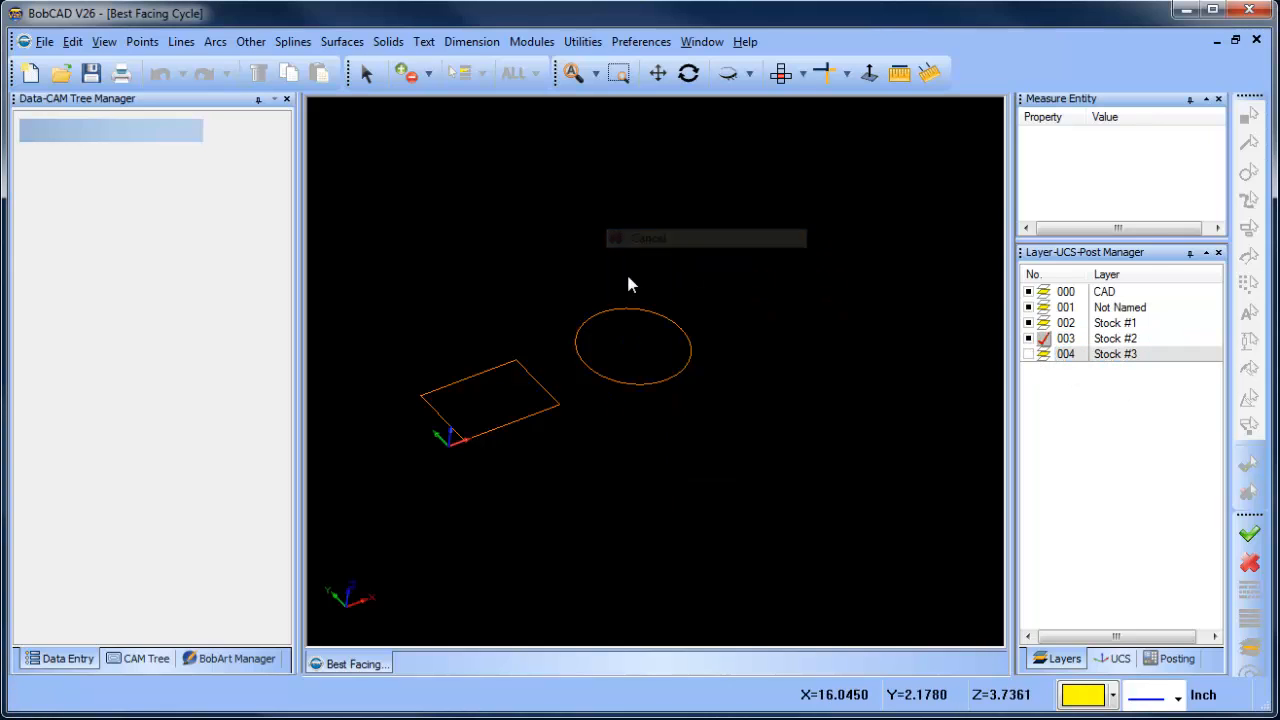
- Create a new milling job with the BC_3x_Mill machine and start the Stock Wizard
click(140, 658)
right_click(80, 125)
click(138, 136)
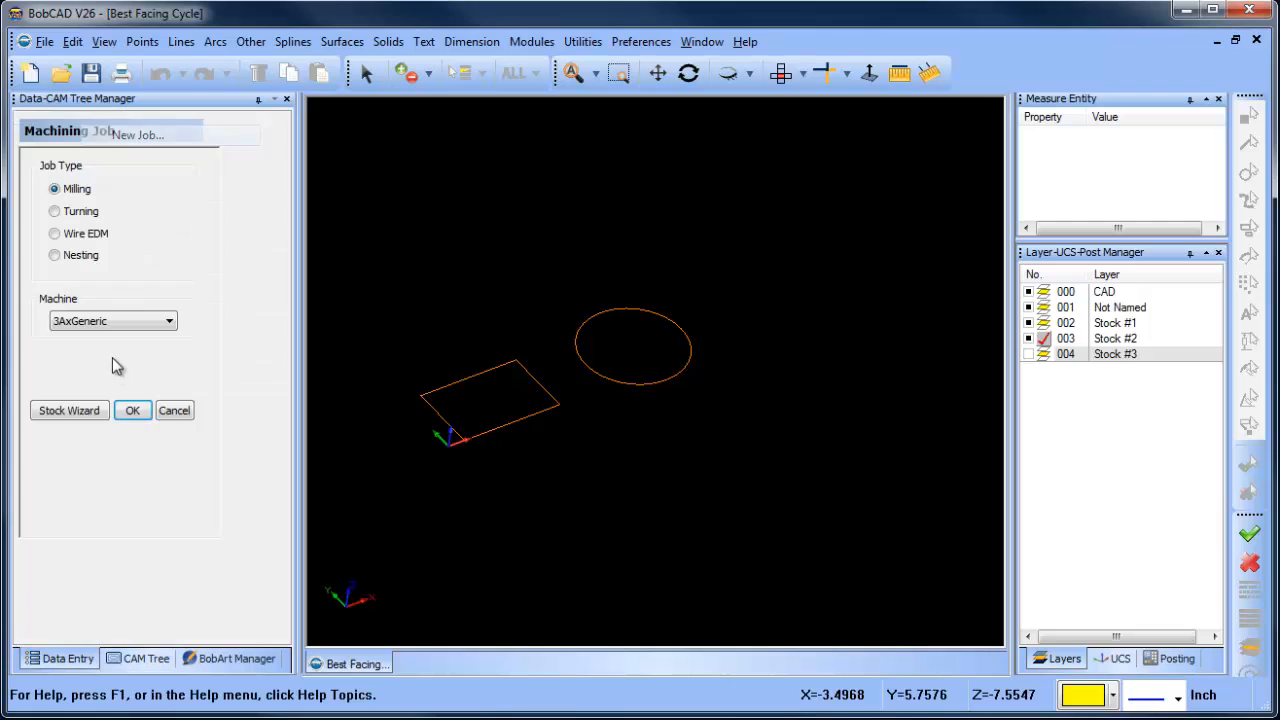
click(122, 325)
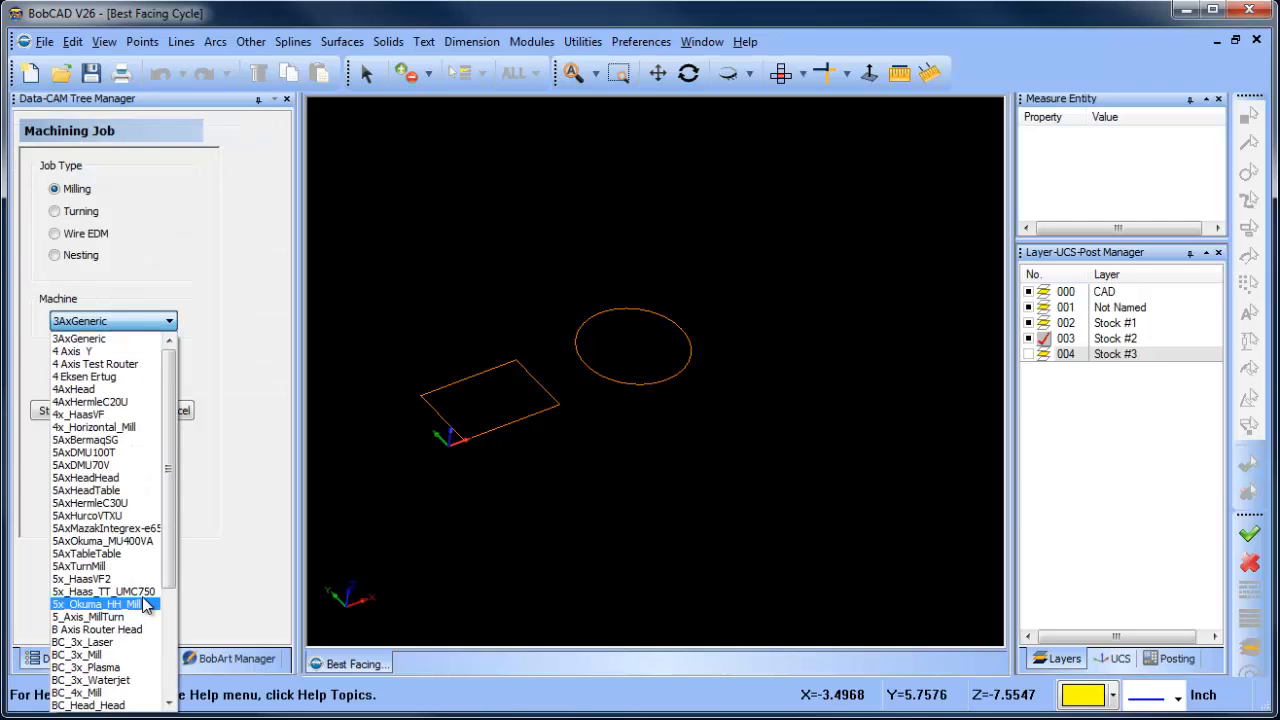
click(90, 654)
click(68, 410)
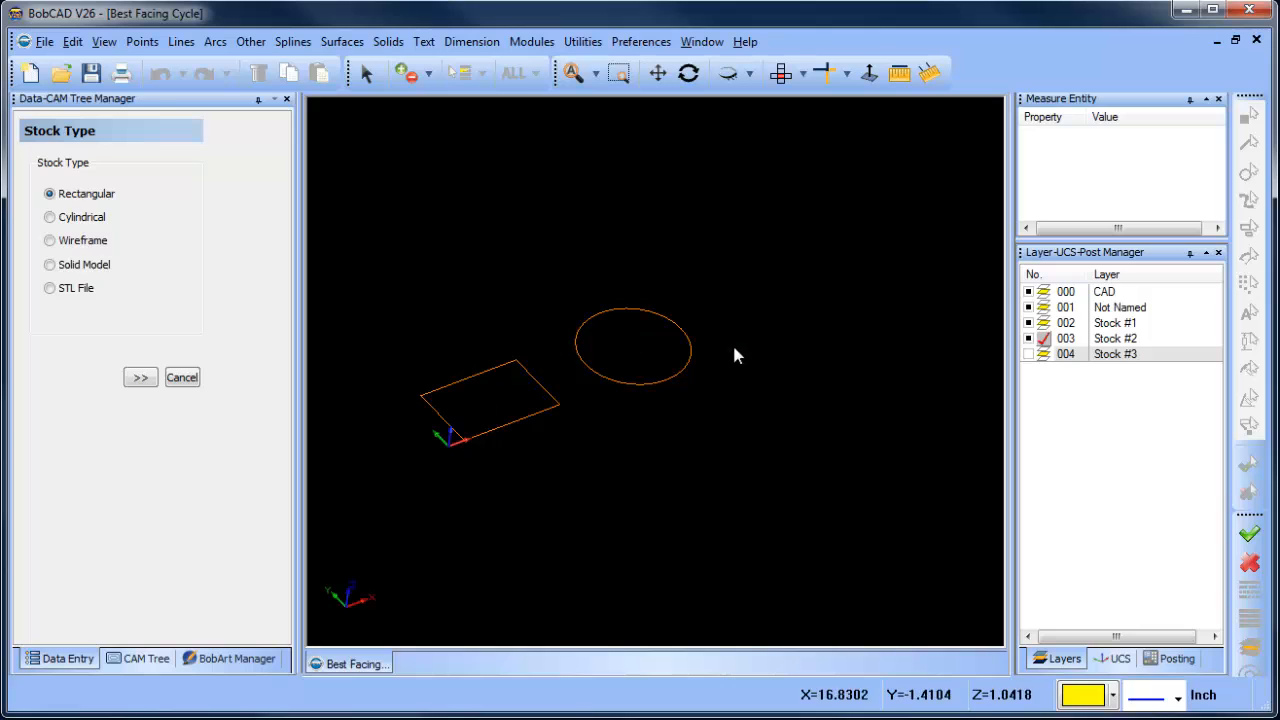
- Define wireframe stock from the rectangle and the circle as the stock geometry
click(51, 241)
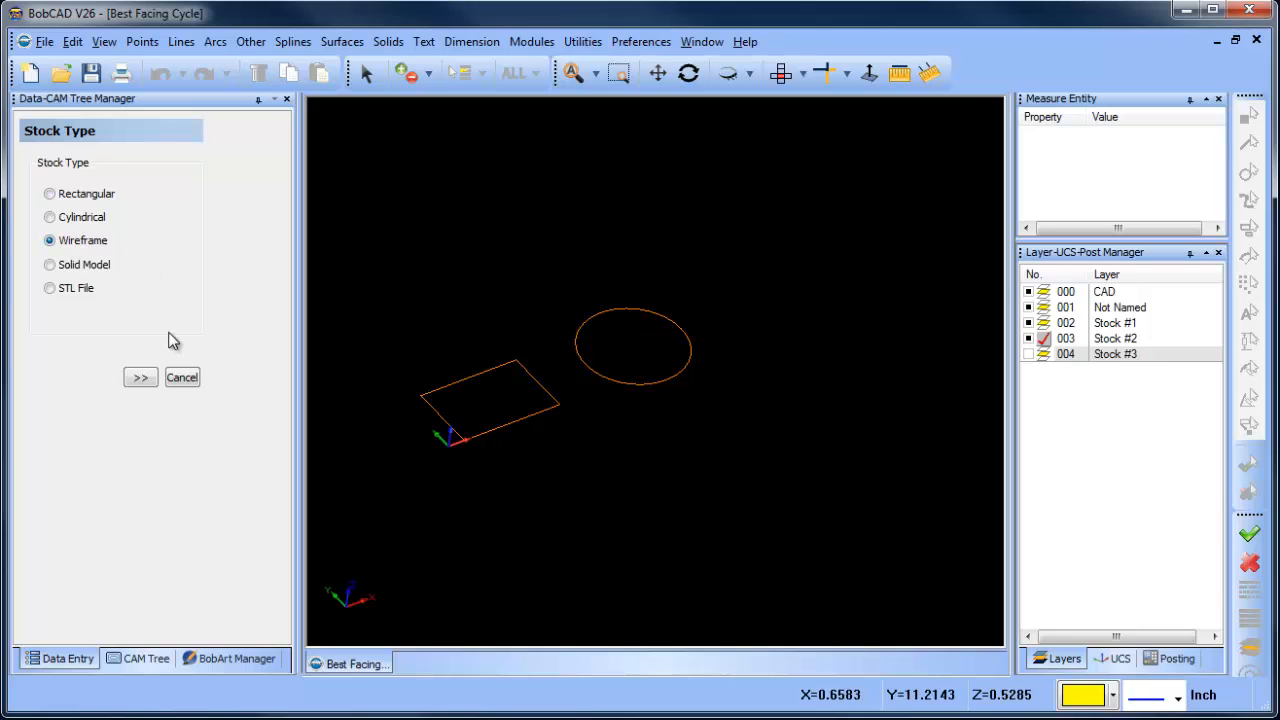
click(139, 377)
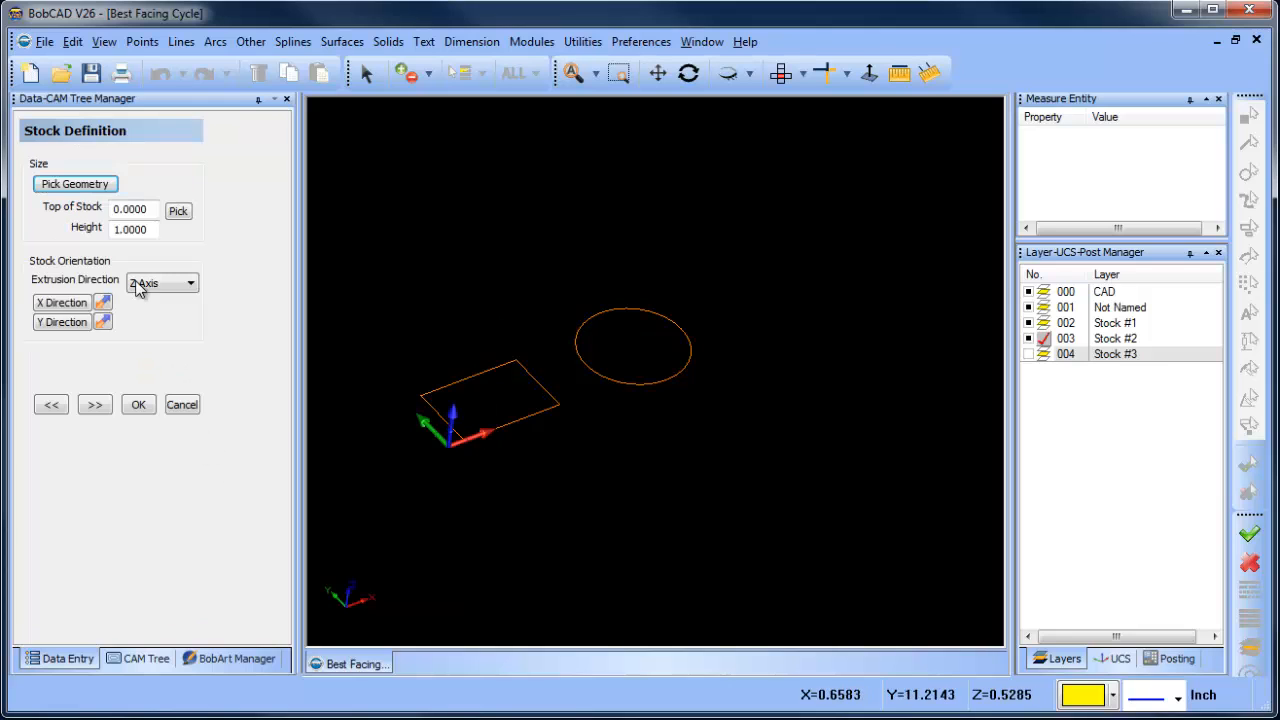
click(76, 184)
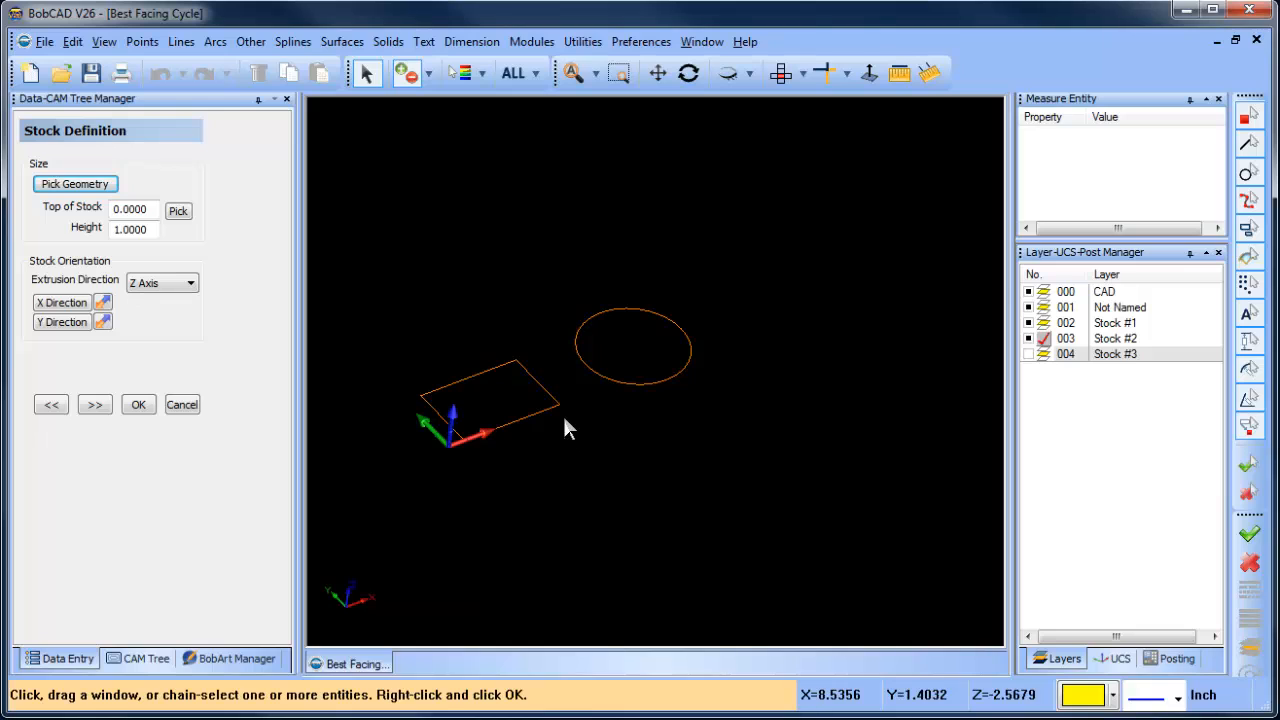
click(479, 373)
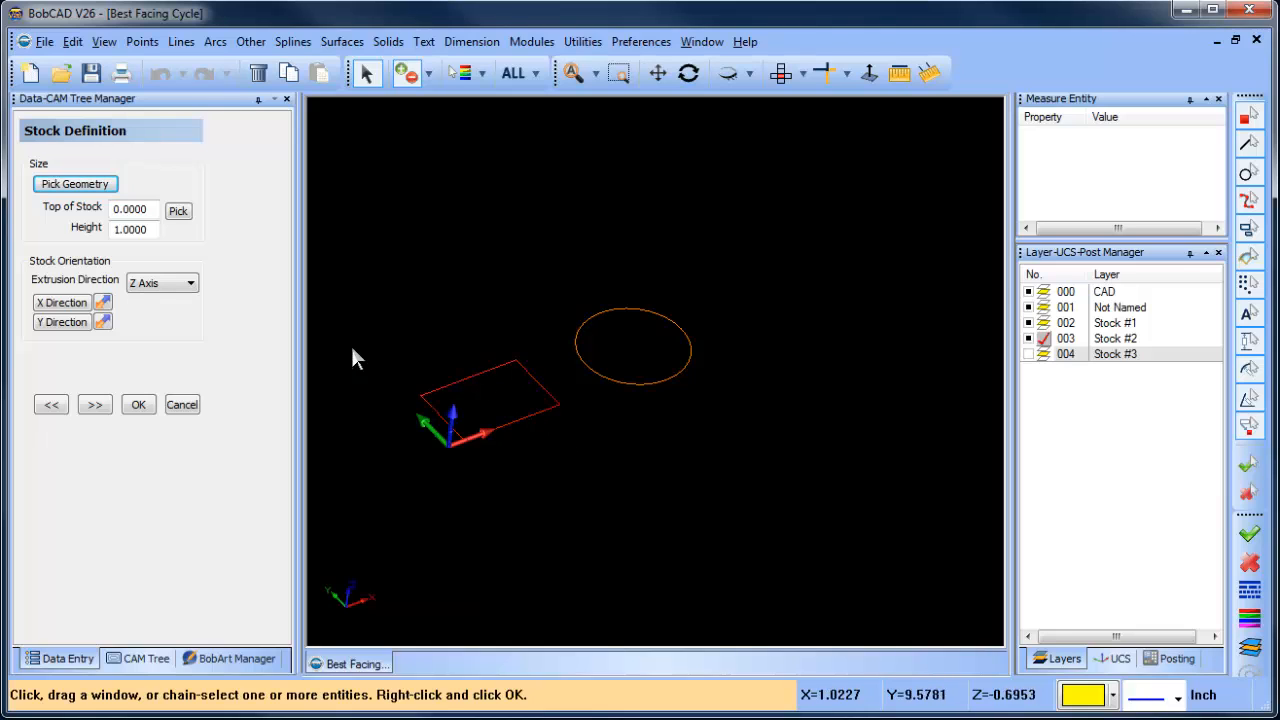
click(663, 385)
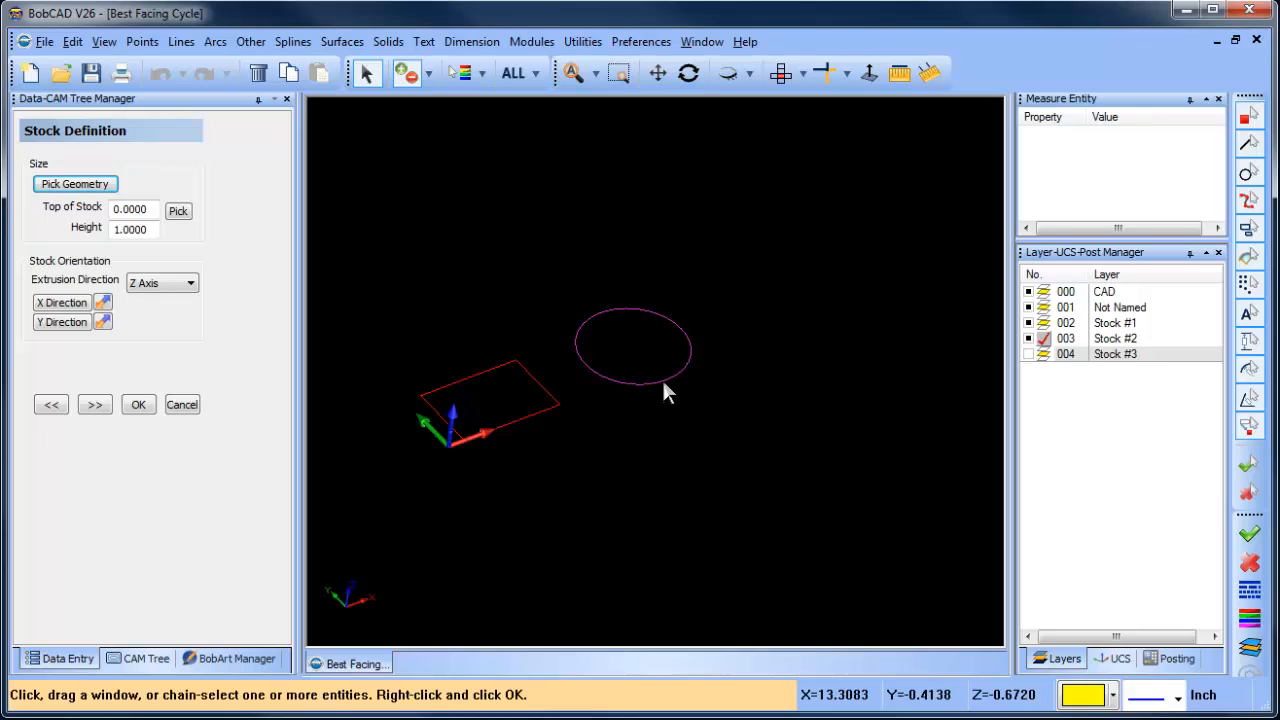
right_click(741, 399)
middle_drag(698, 415, 671, 487)
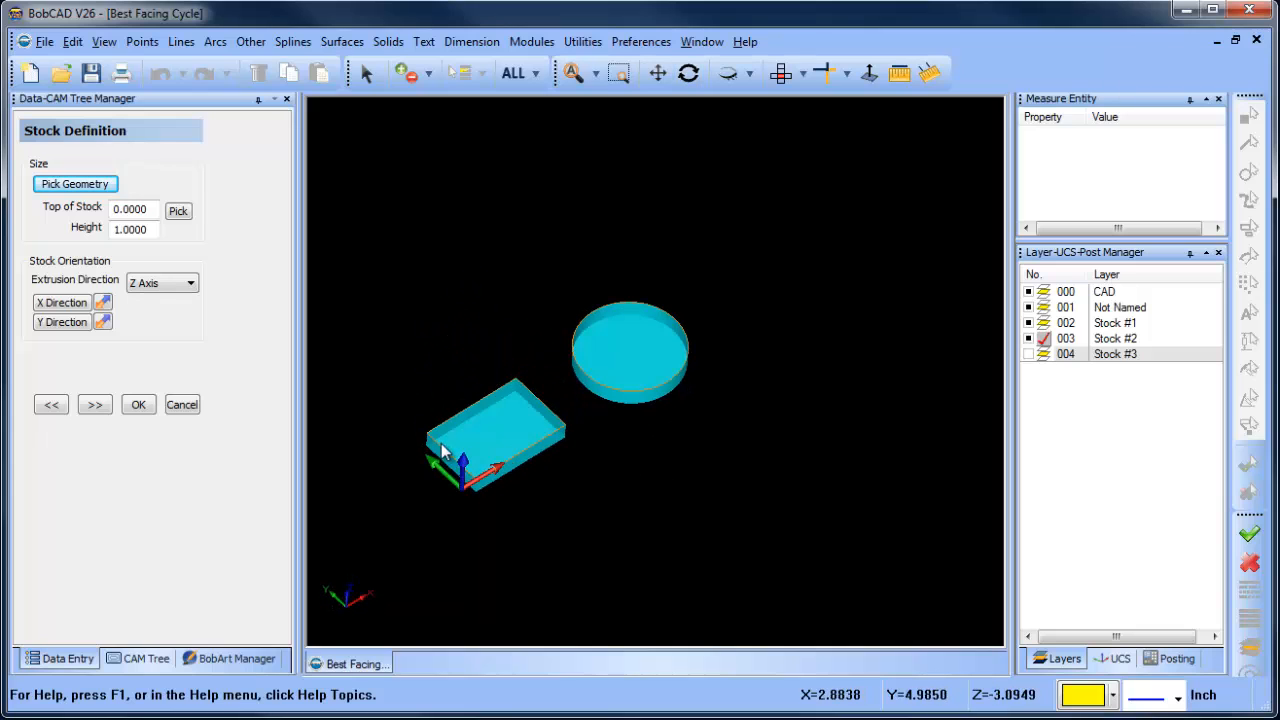
- Set the stock height to 2 inches and continue to the machine setup
drag(154, 230, 33, 237)
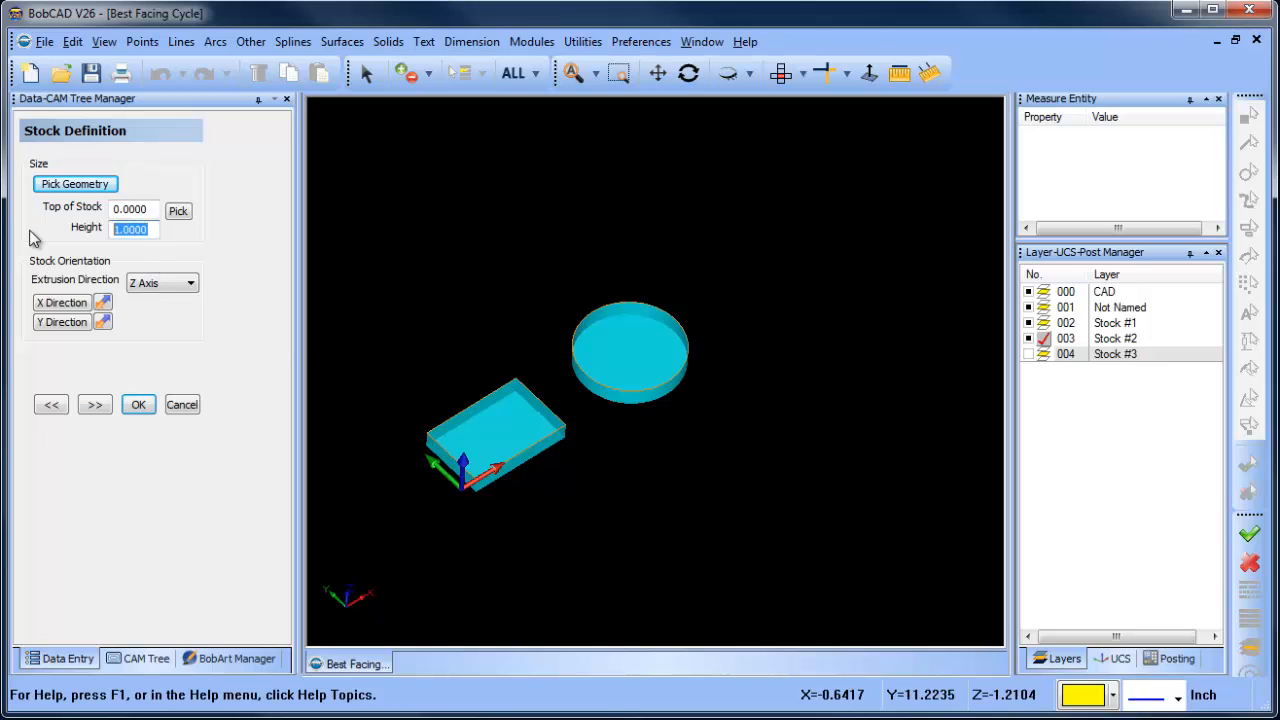
text(2)
key(Return)
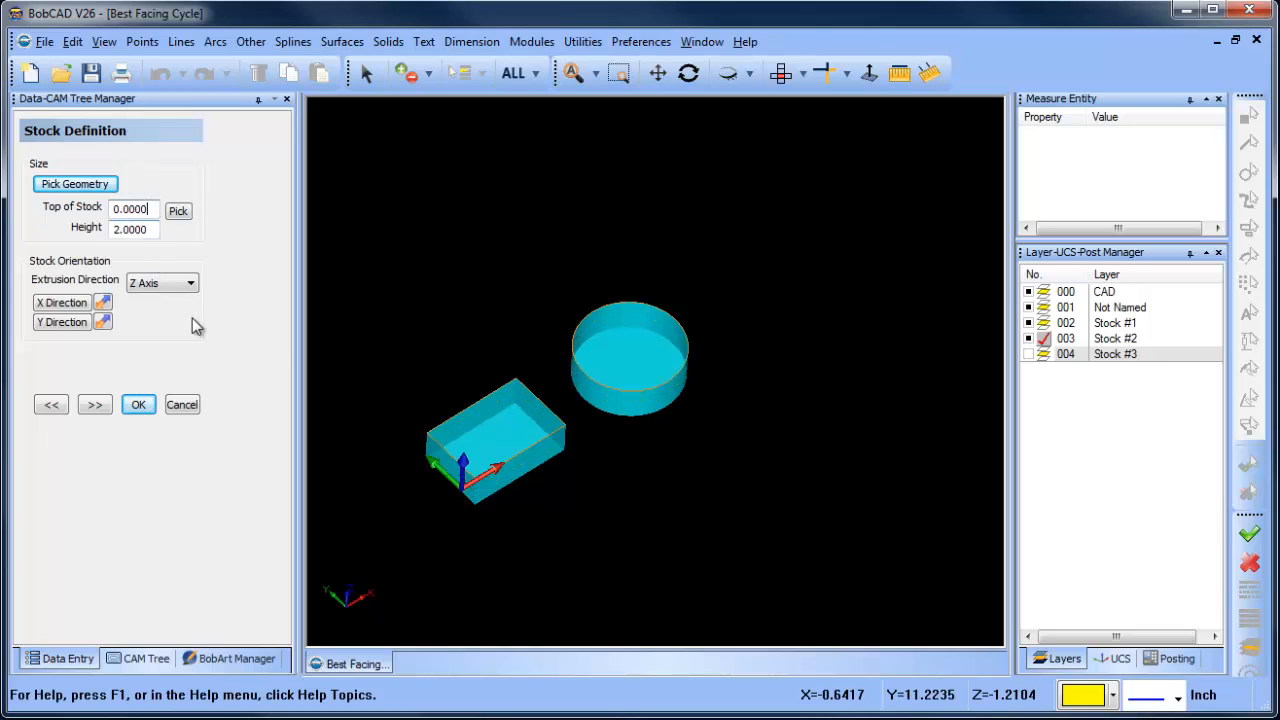
middle_drag(731, 463, 700, 430)
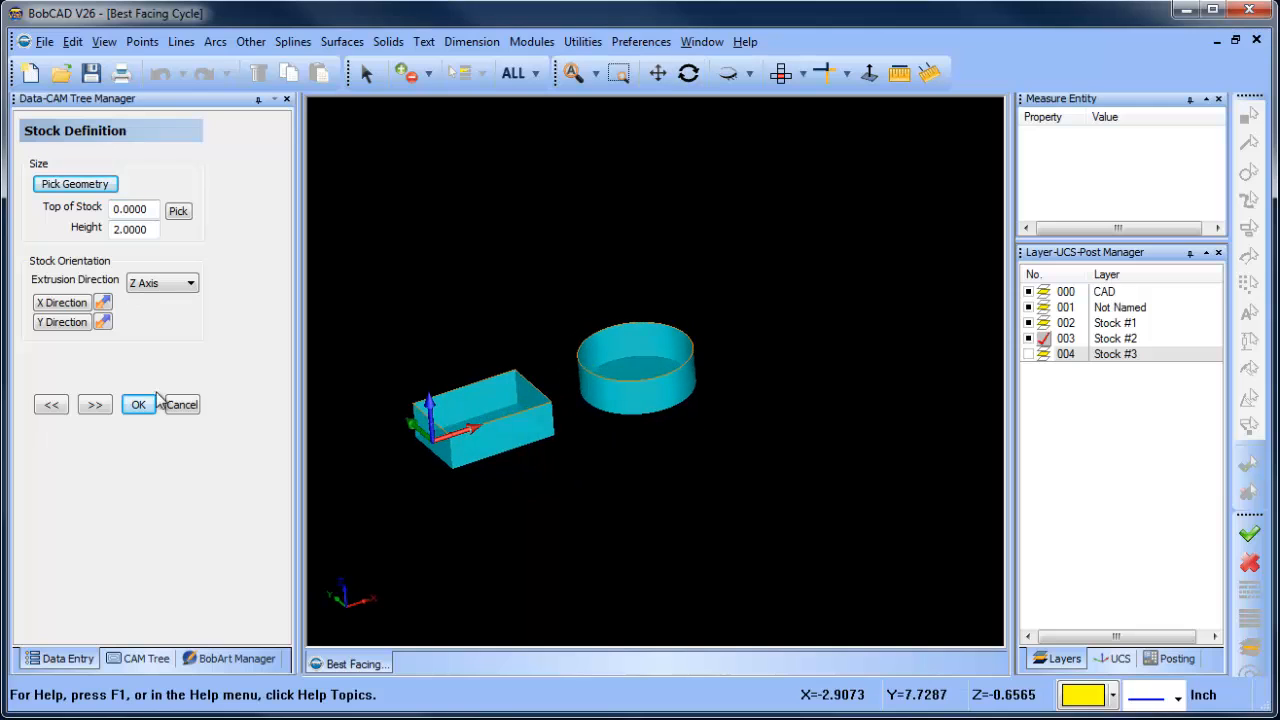
click(93, 406)
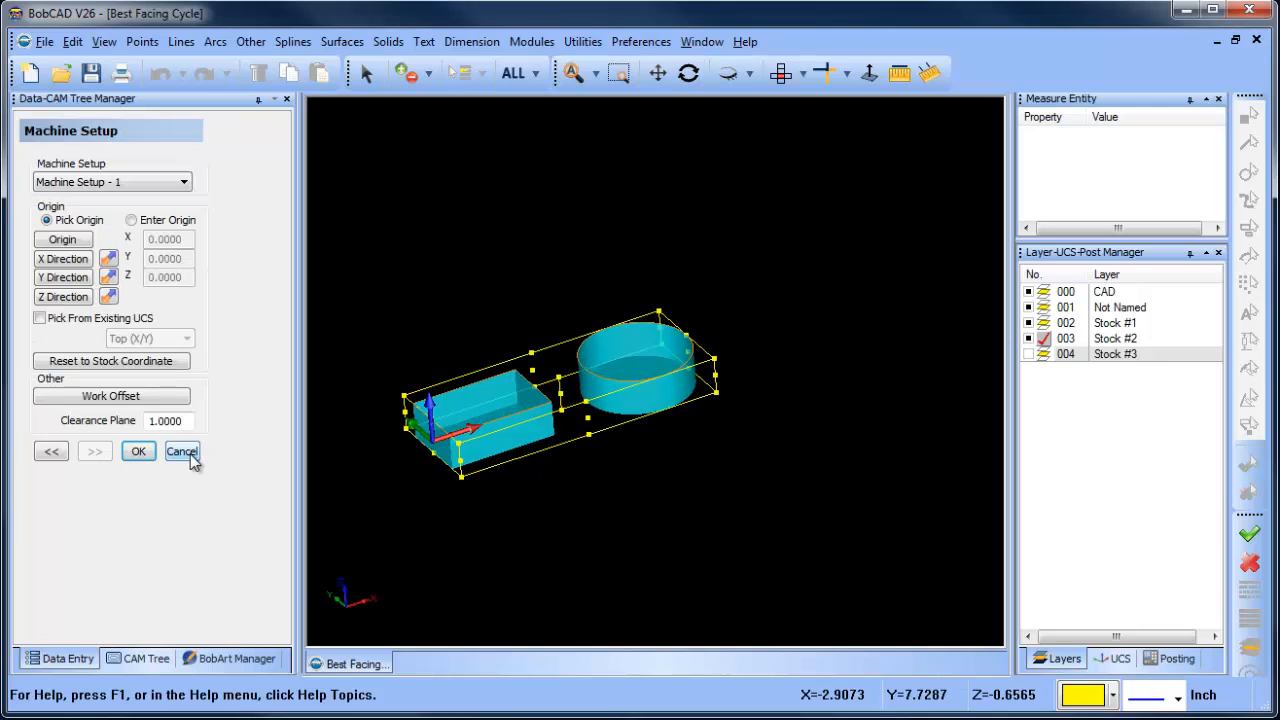
- Place the Machine Setup - 1 origin on the rectangular stock's top corner at X 1, Y 4, Z 0 and finish the job setup
middle_drag(712, 453, 750, 399)
right_click(698, 478)
click(712, 392)
scroll(722, 386, up, 2)
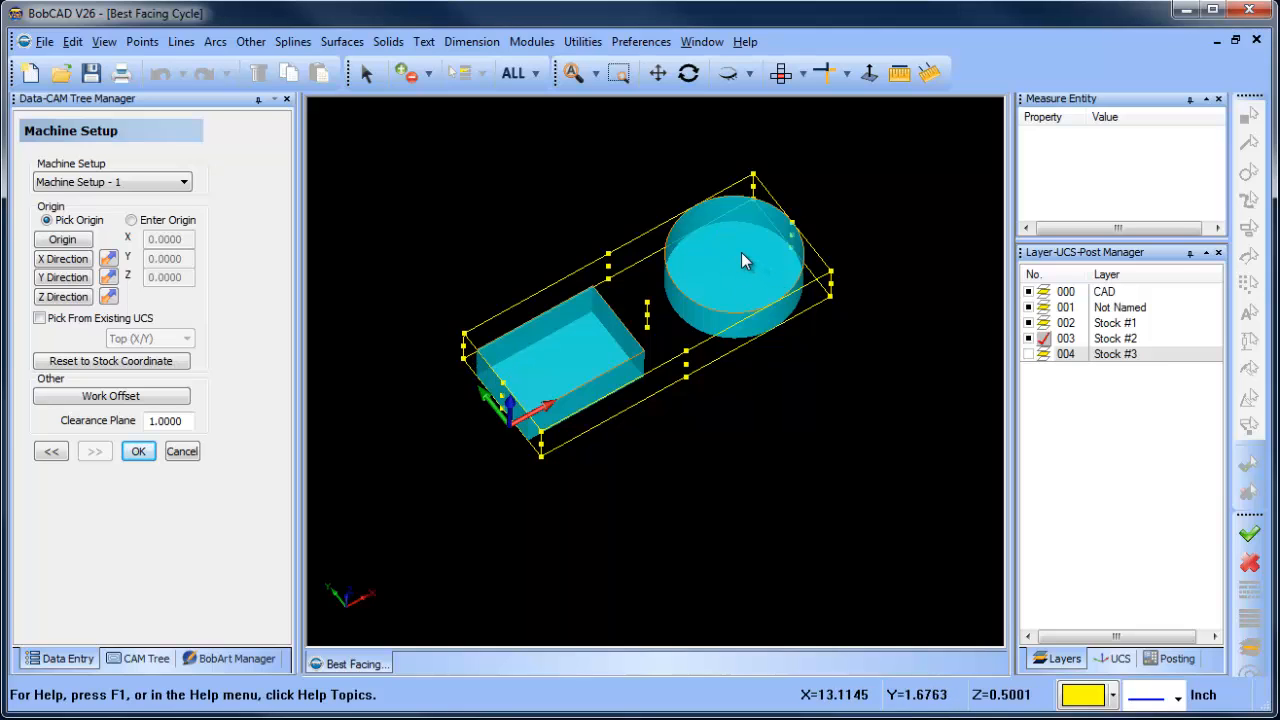
scroll(530, 357, up, 1)
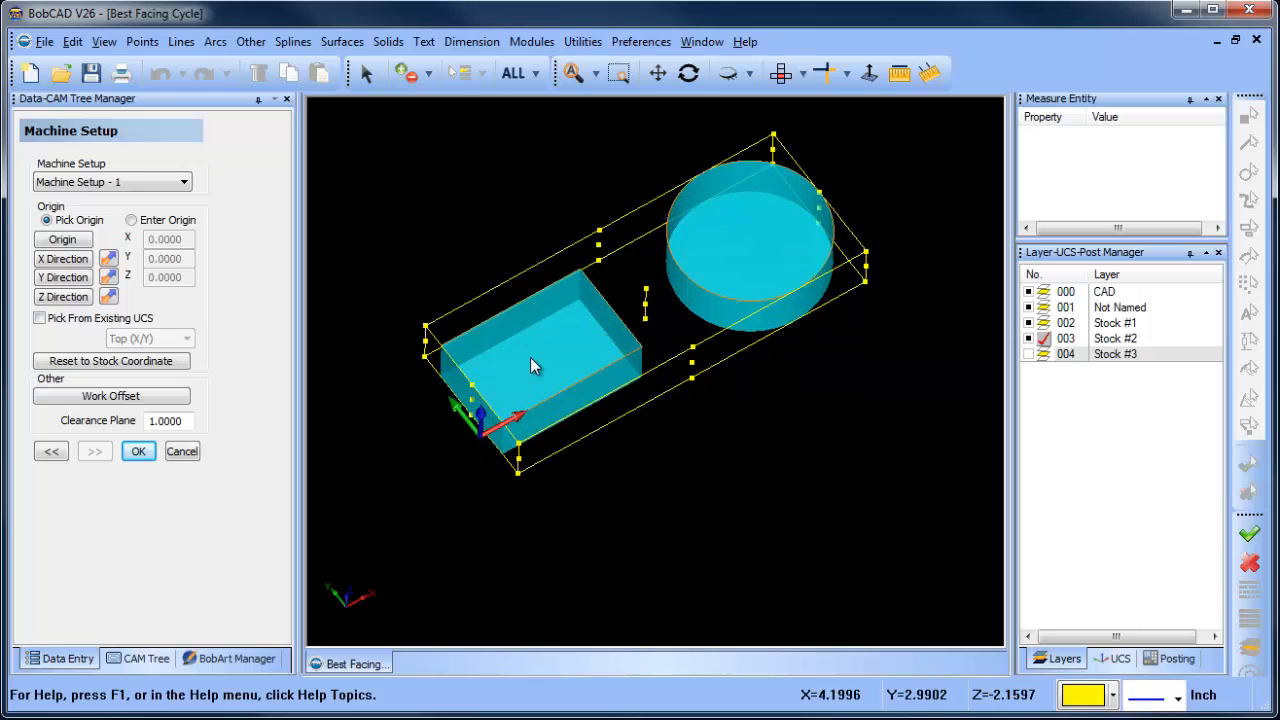
click(84, 245)
scroll(505, 351, up, 2)
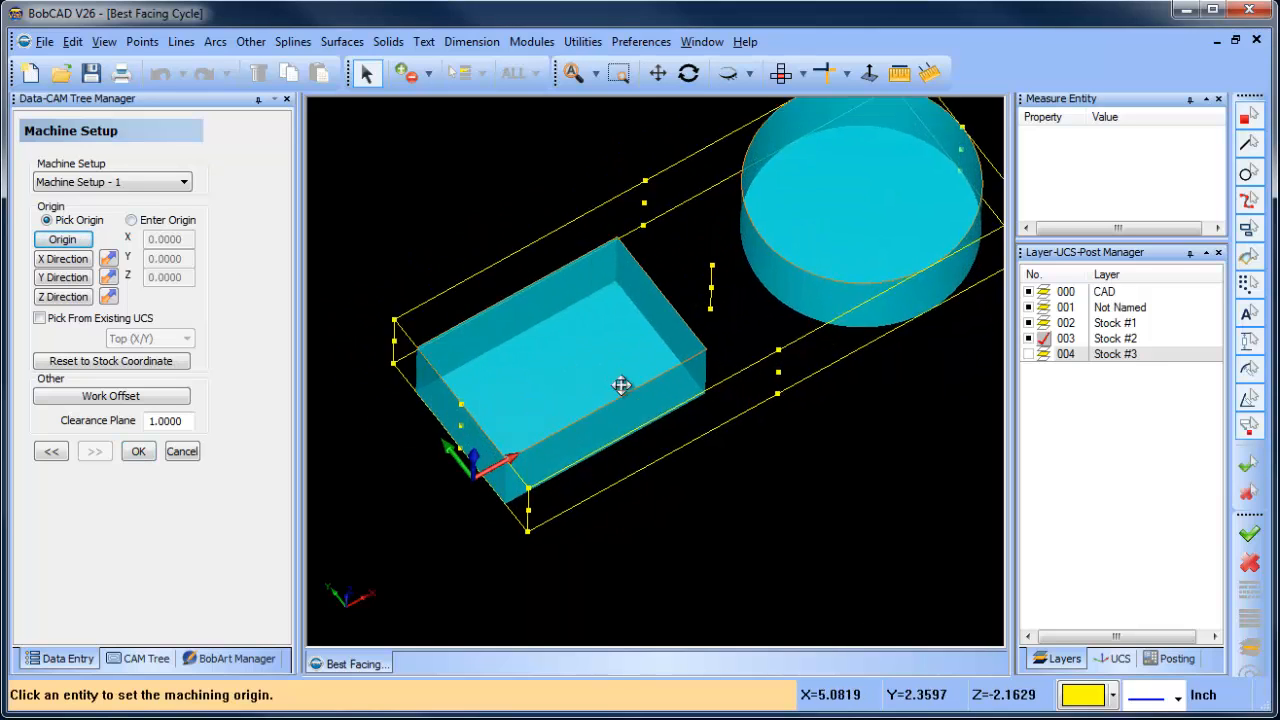
scroll(621, 385, up, 1)
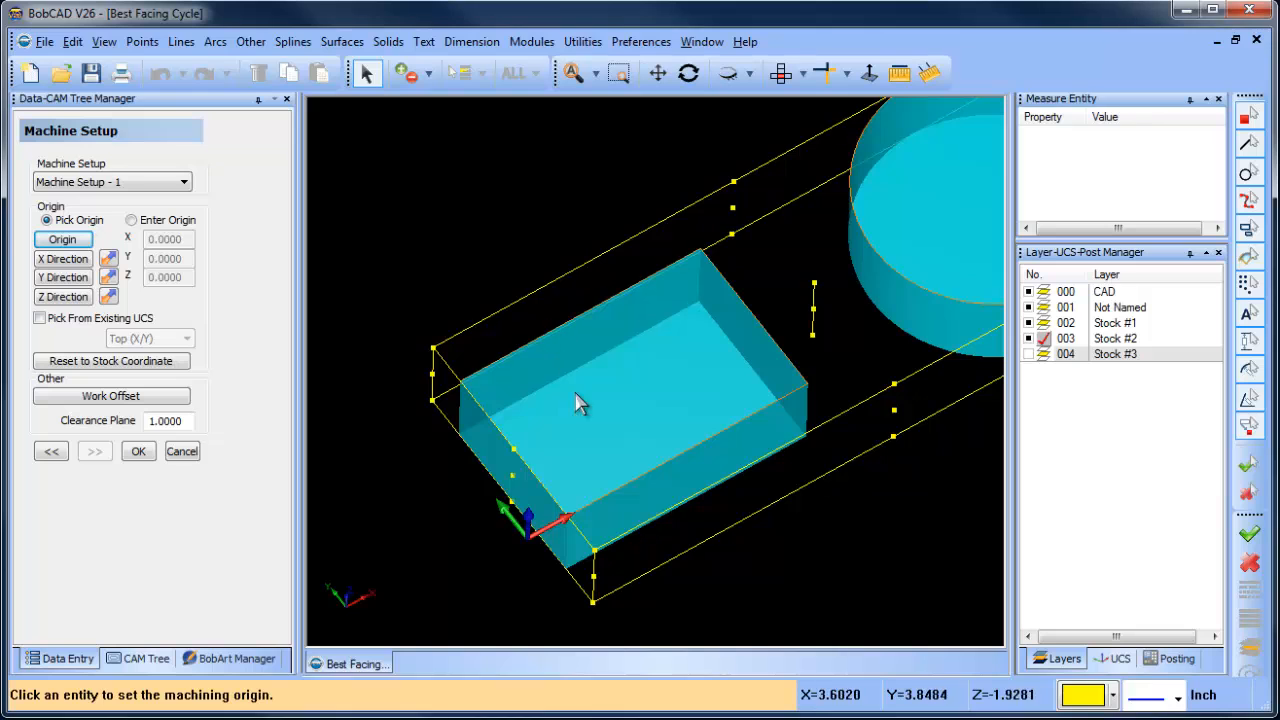
middle_drag(578, 402, 660, 274)
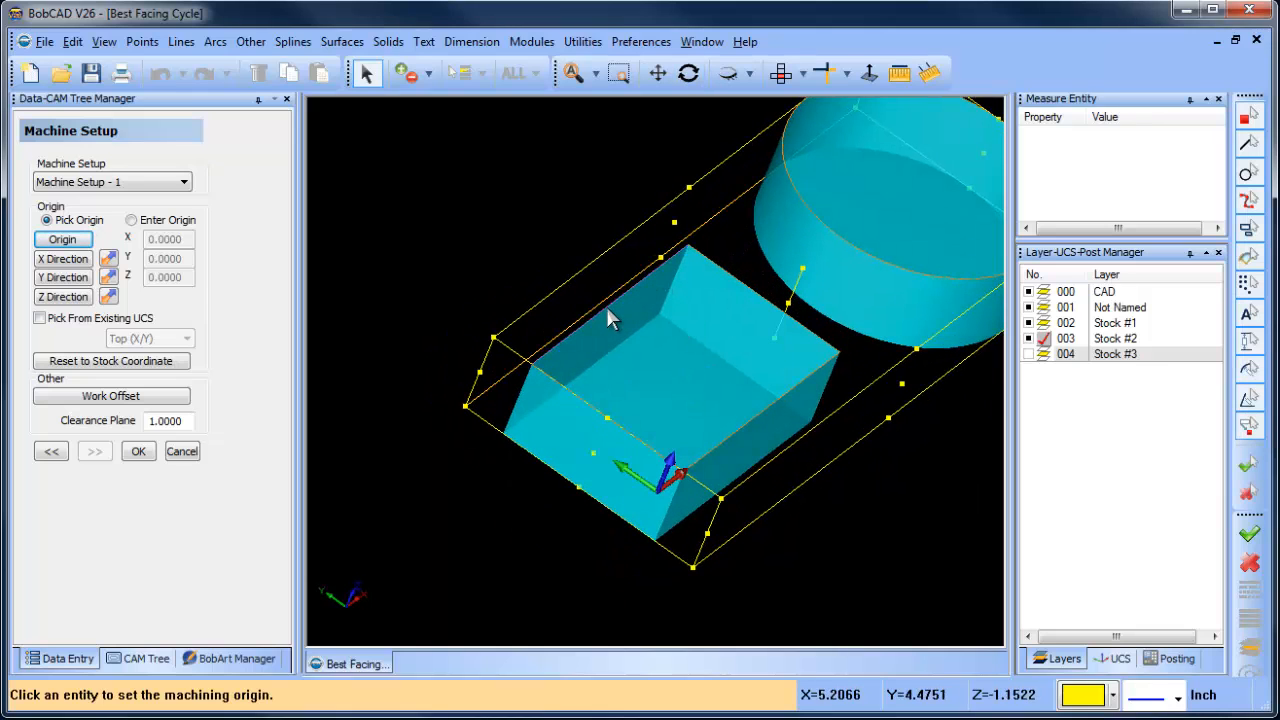
middle_drag(720, 408, 697, 437)
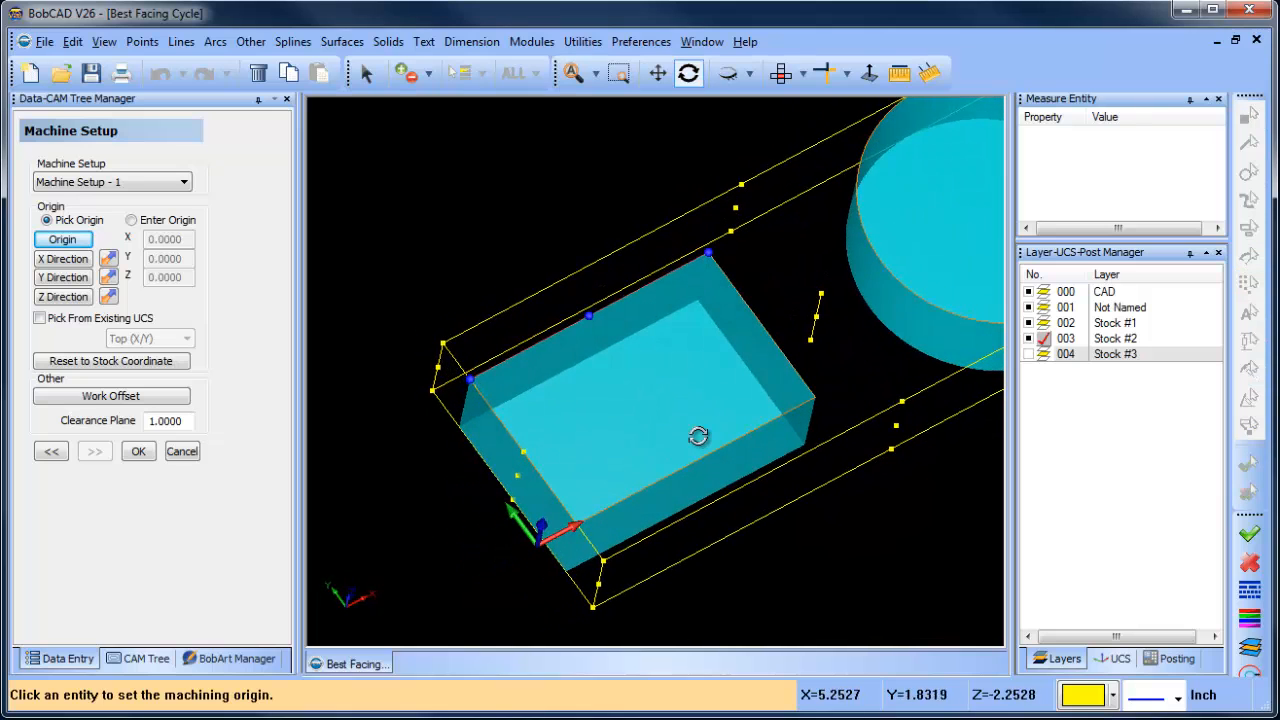
click(470, 380)
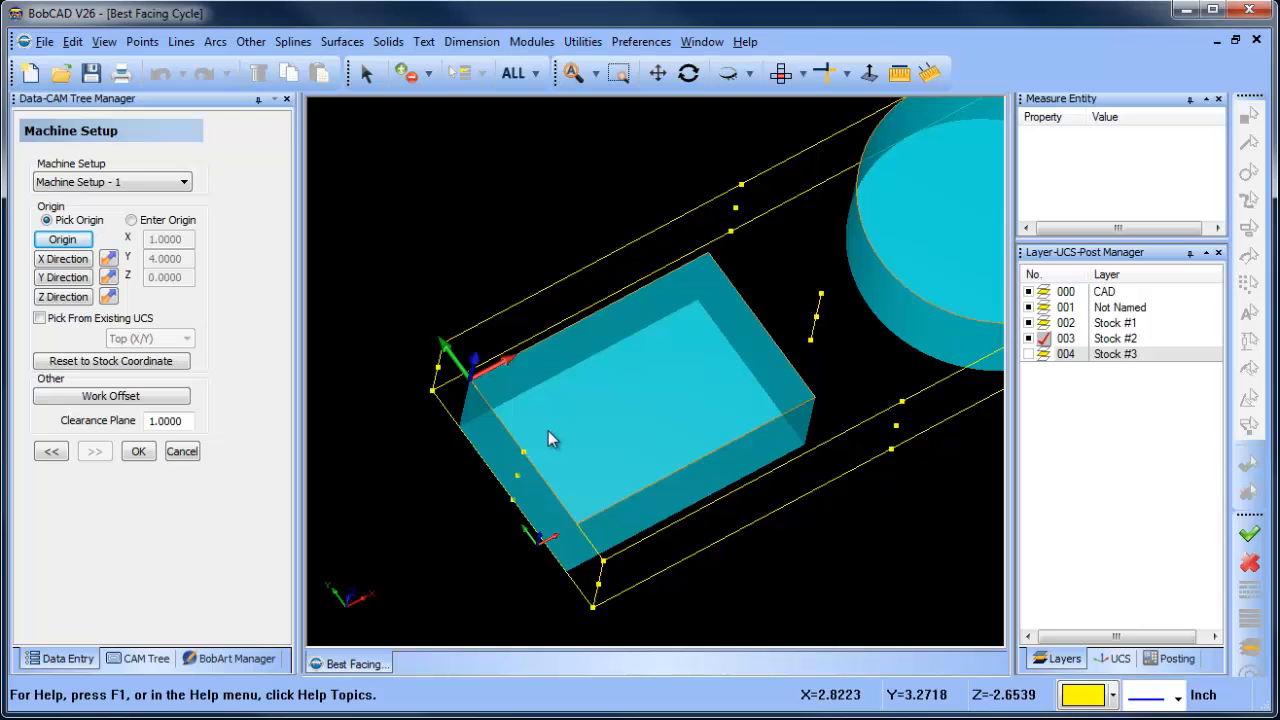
click(138, 451)
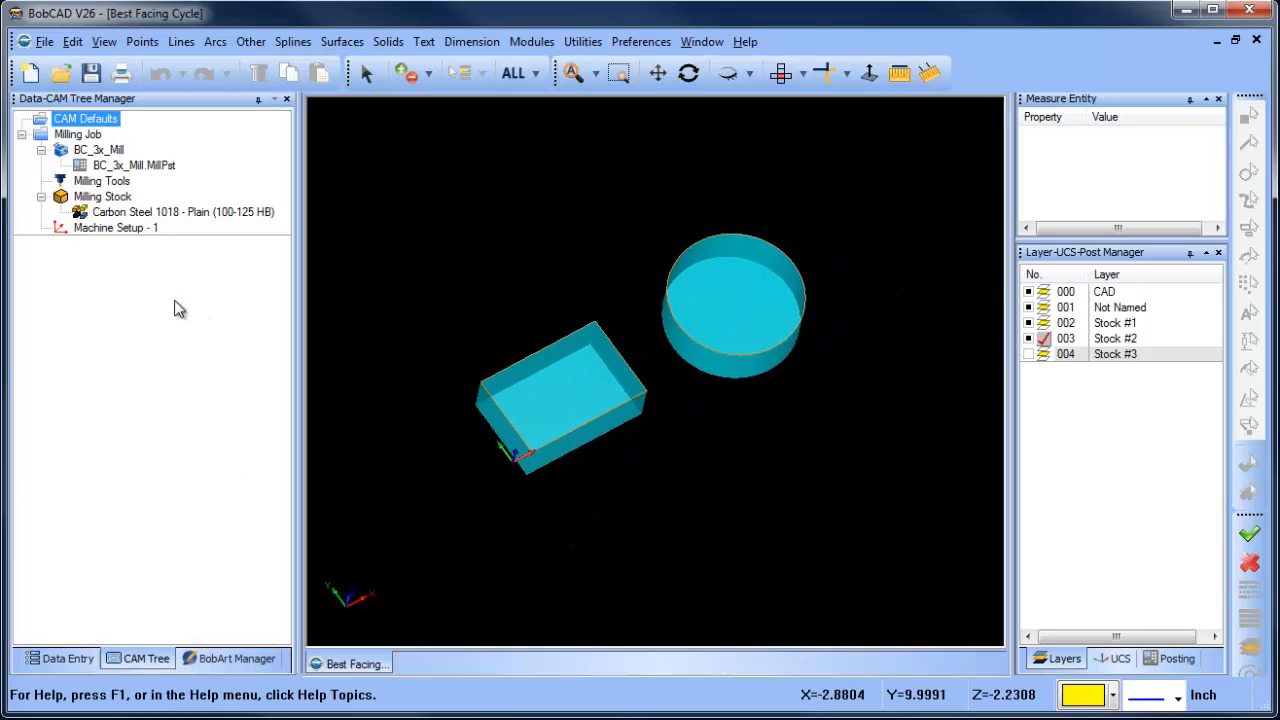
- Increase the transparency of the milling stock display
click(113, 229)
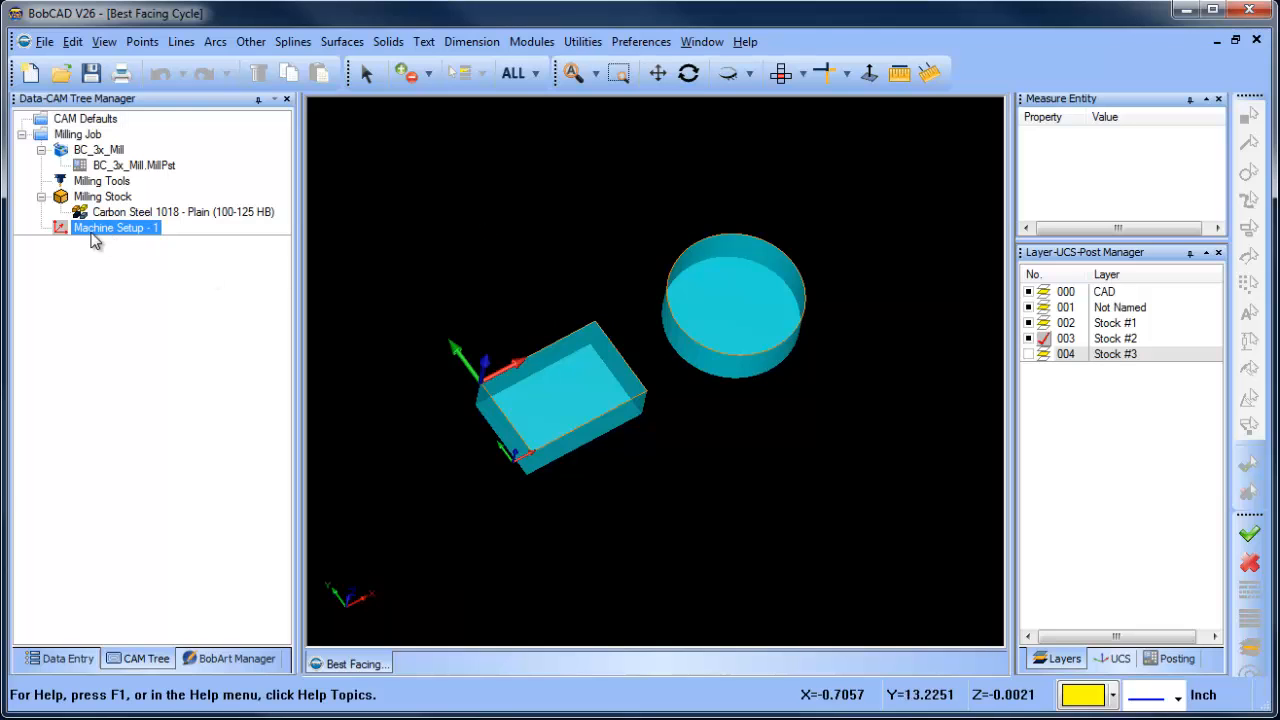
click(110, 199)
click(118, 211)
right_click(116, 197)
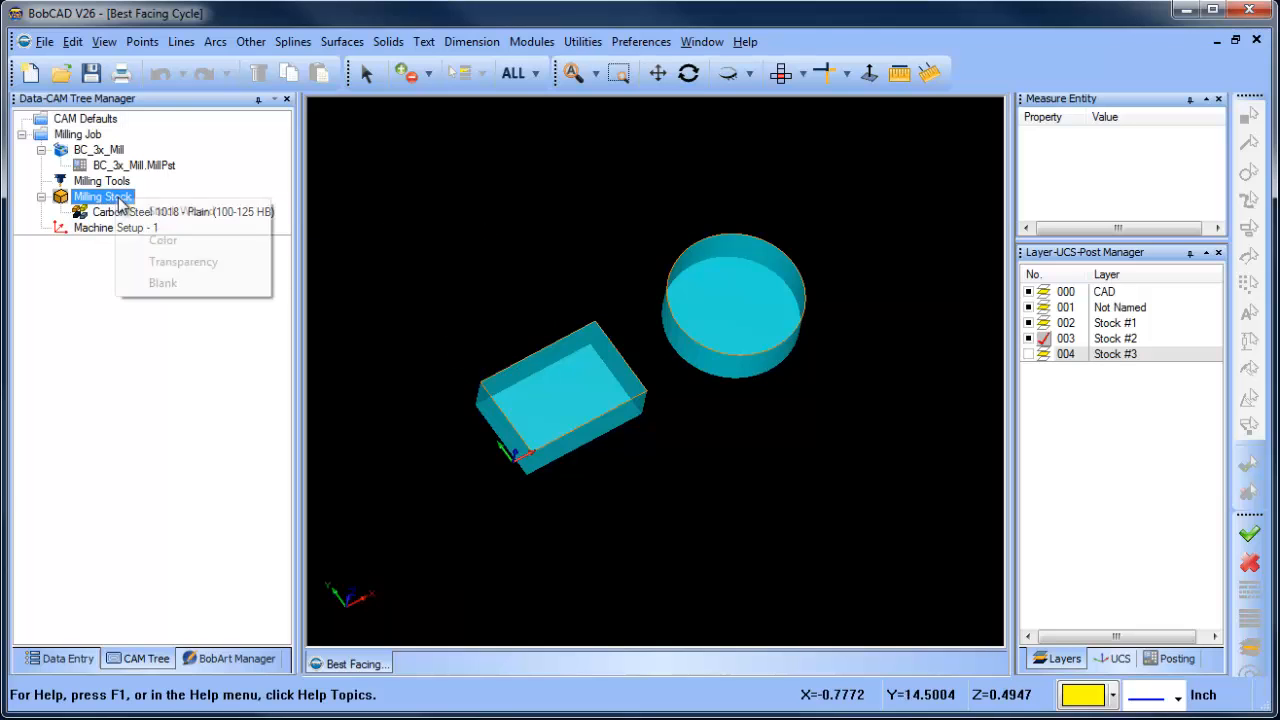
click(195, 263)
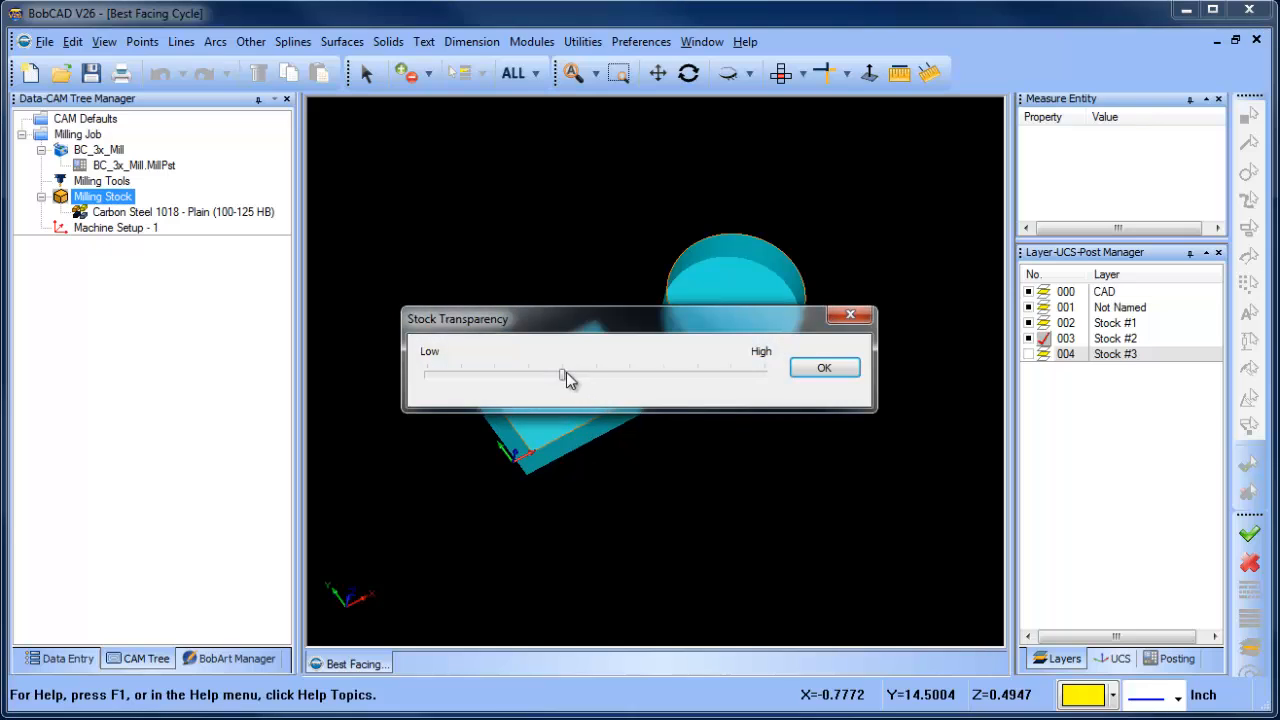
click(820, 368)
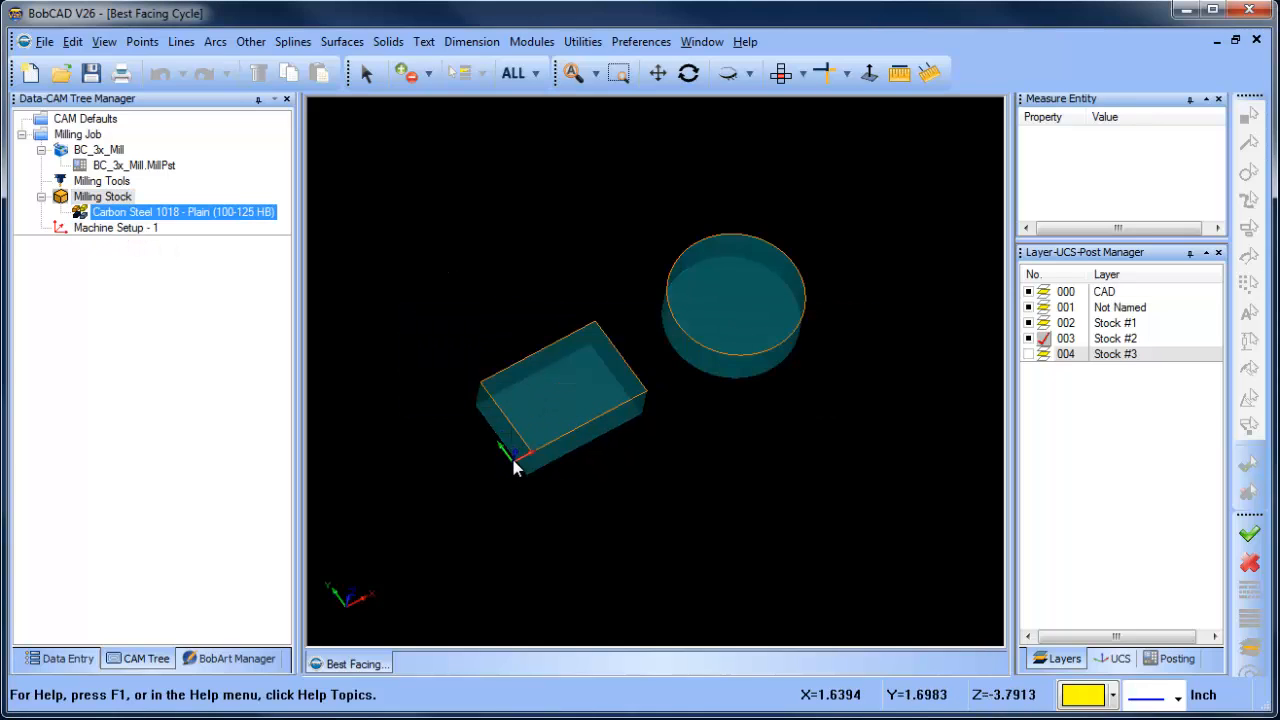
- Insert a second machine setup after Machine Setup - 1
click(116, 228)
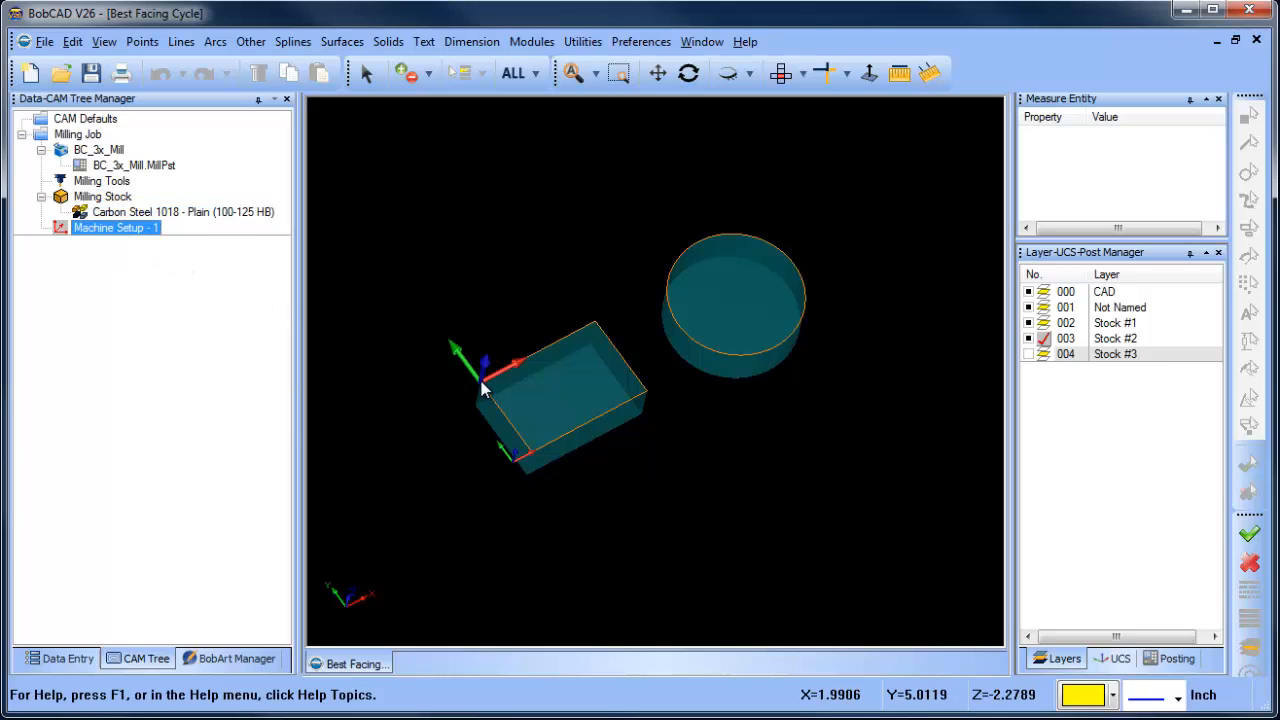
mouse_move(626, 494)
middle_down()
mouse_move(640, 451)
mouse_move(628, 492)
middle_up()
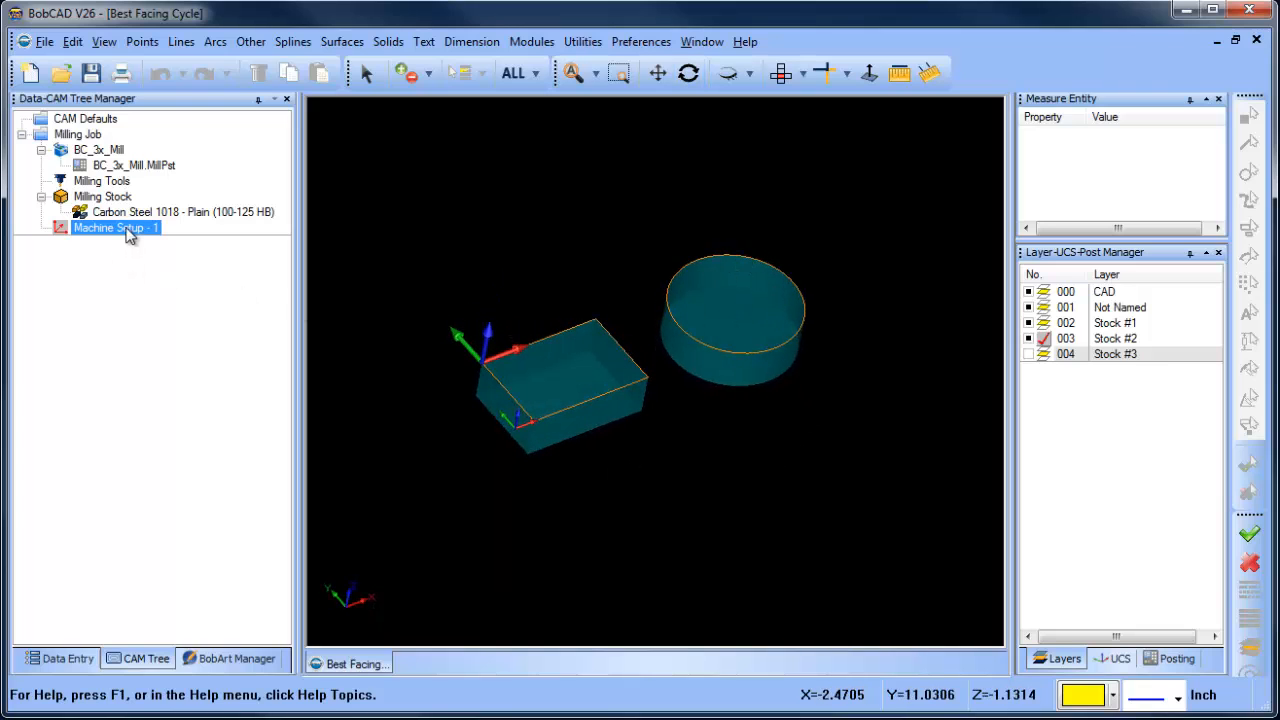
right_click(128, 233)
mouse_move(292, 536)
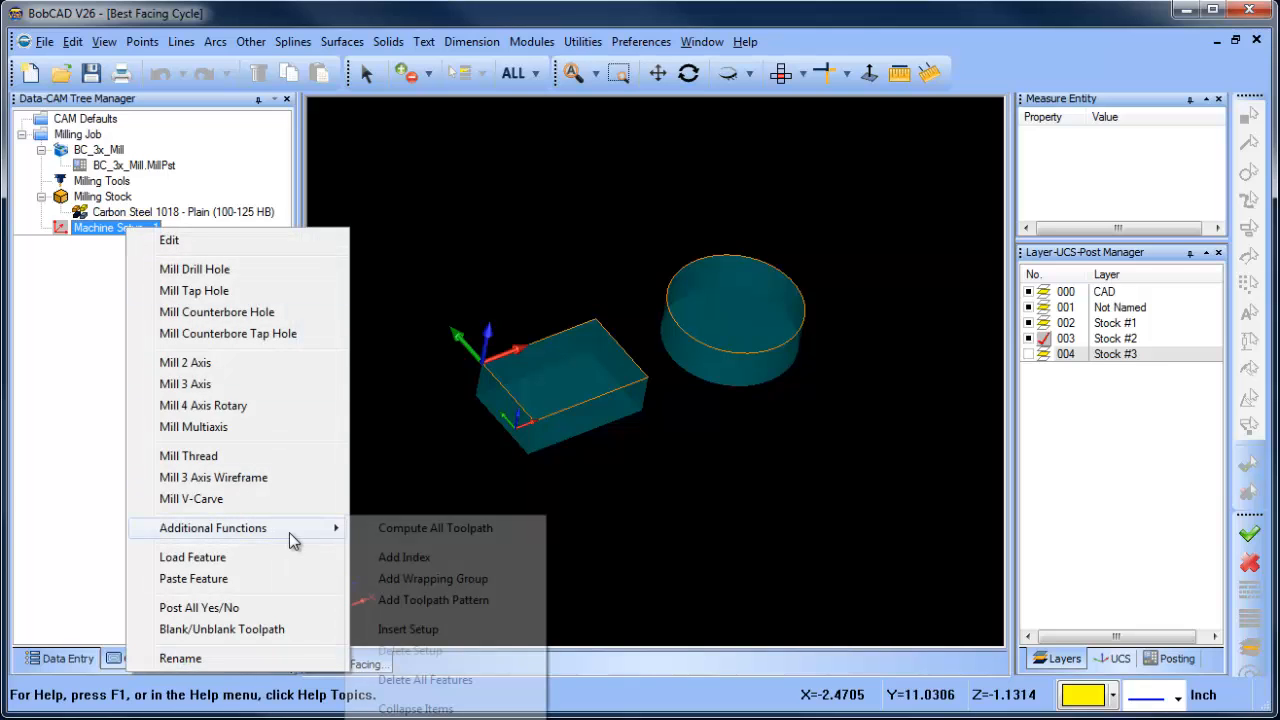
click(497, 630)
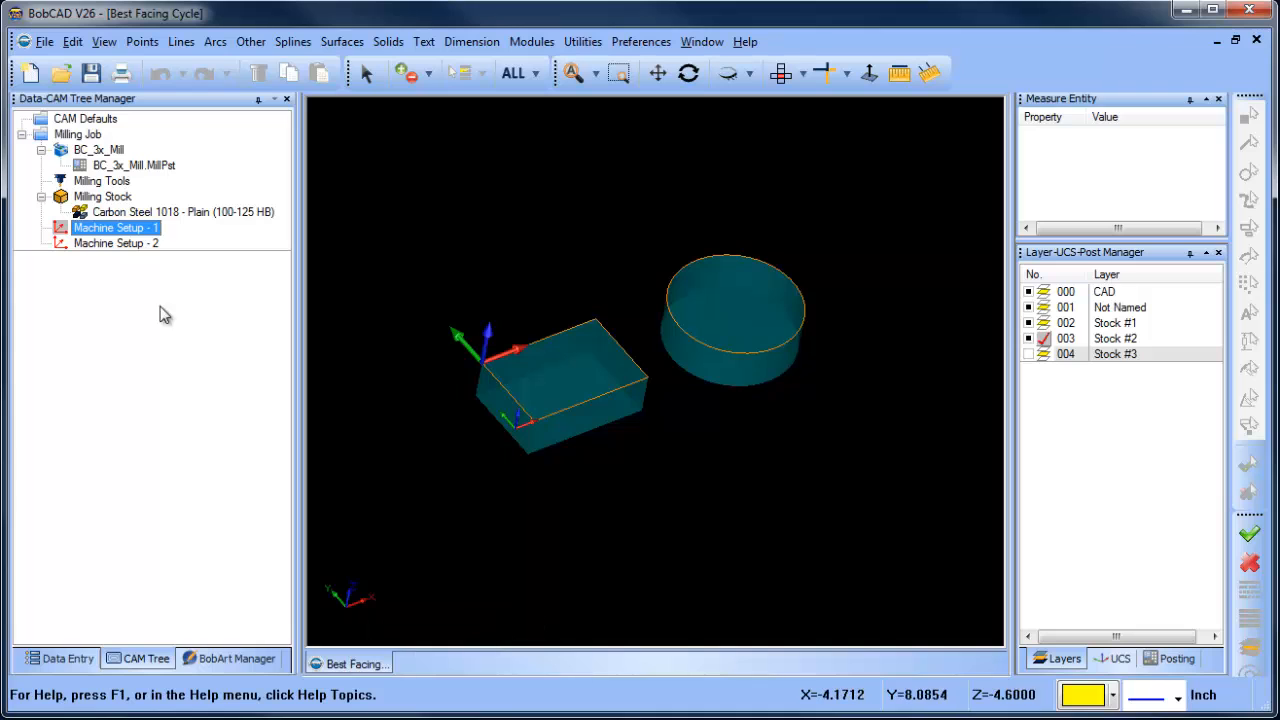
- Edit Machine Setup - 2 and place its origin at the centre of the round stock's top circle at X 13, Y 2, Z 0
ctrl+click(113, 245)
right_click(113, 247)
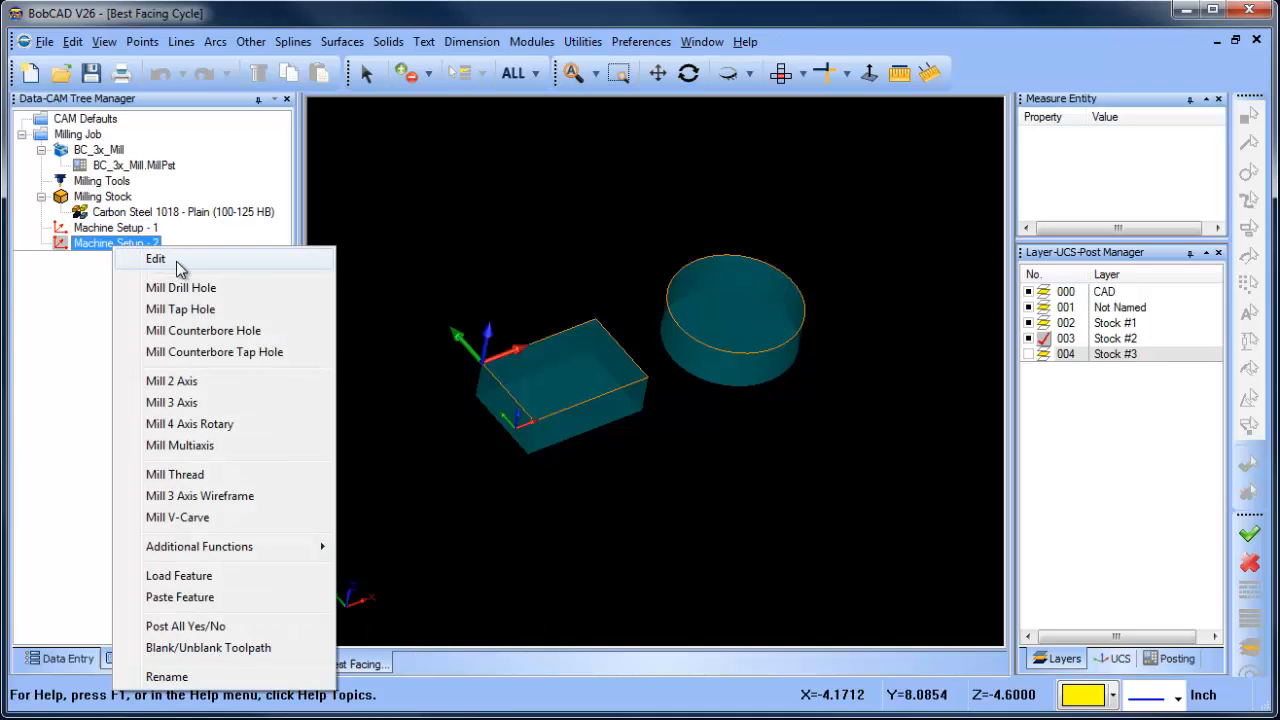
click(157, 259)
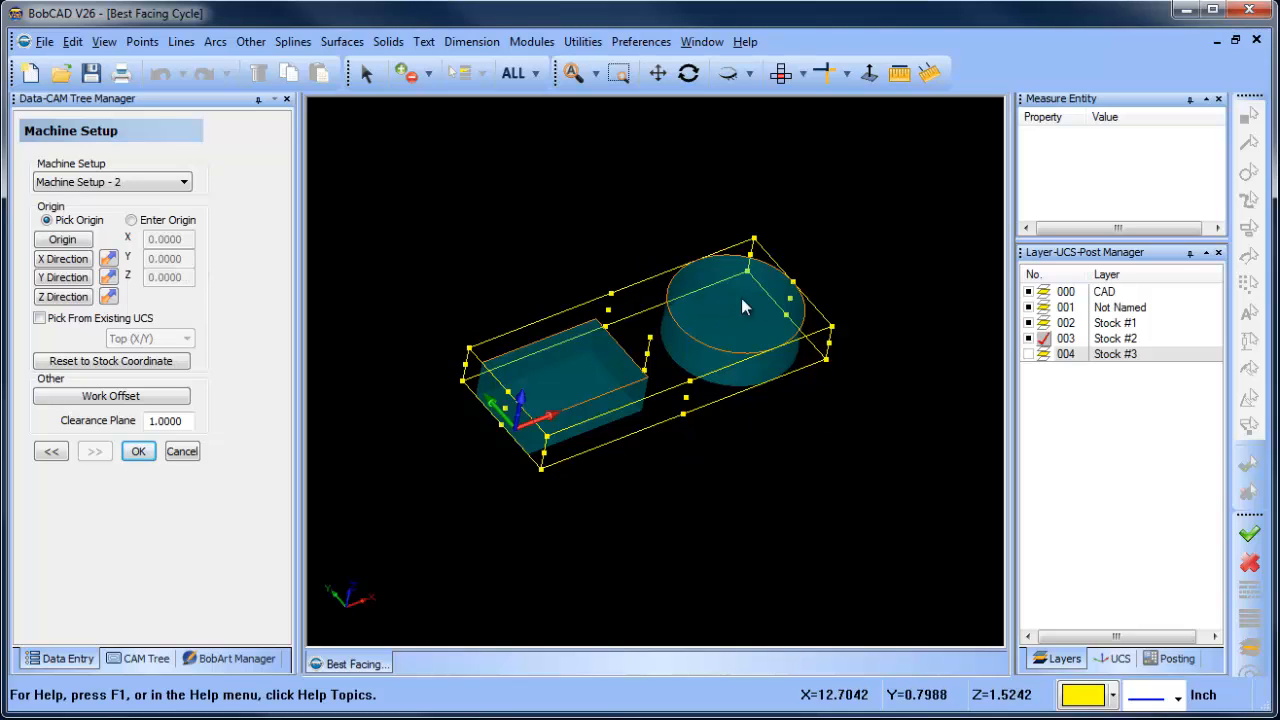
click(63, 241)
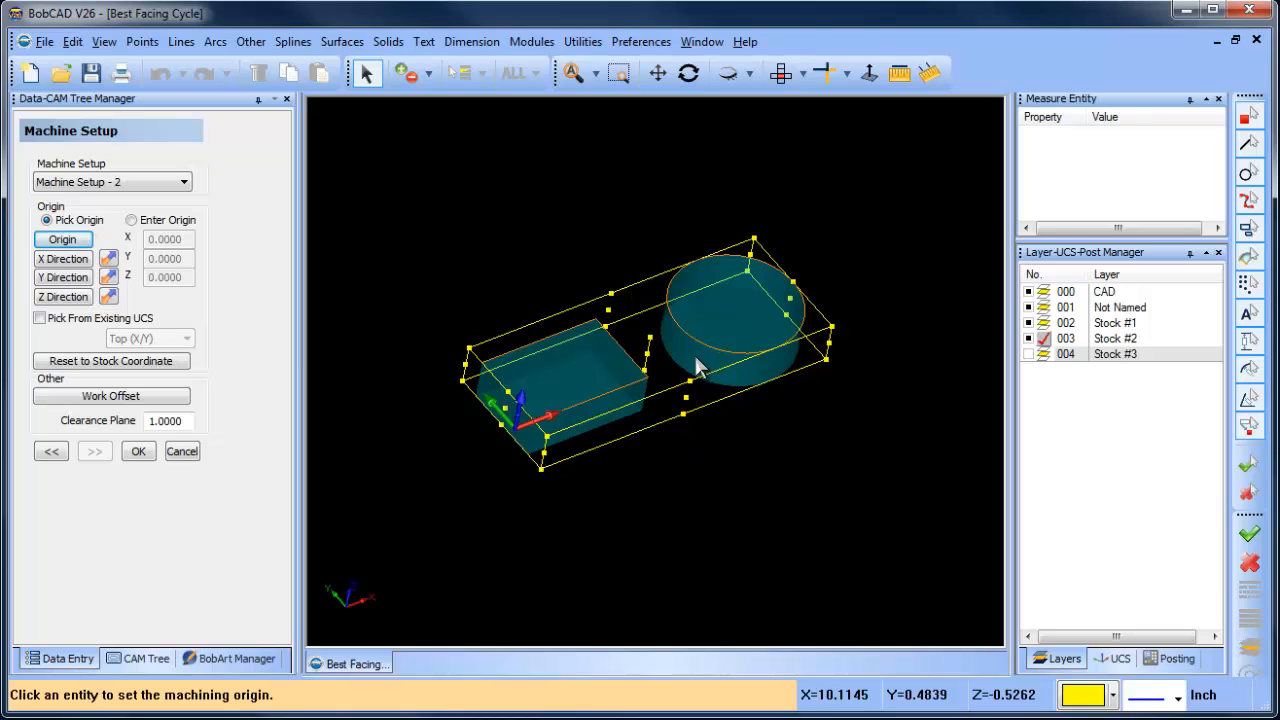
click(706, 345)
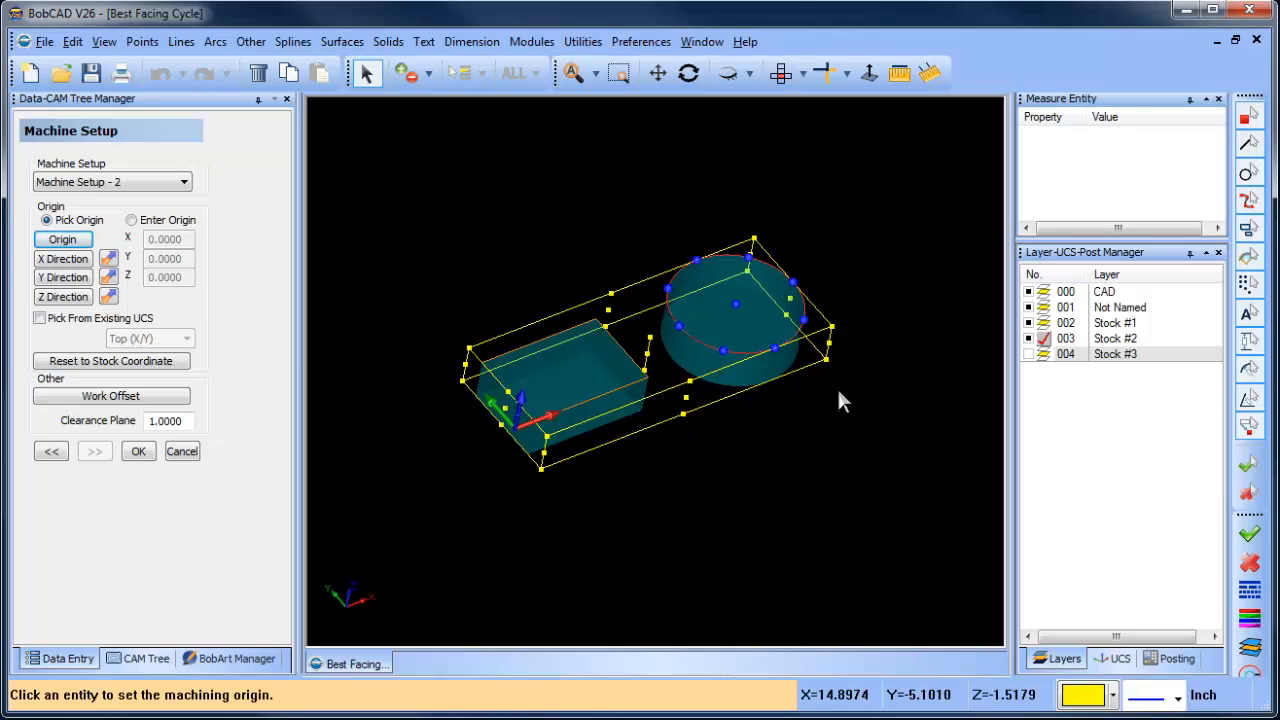
click(737, 306)
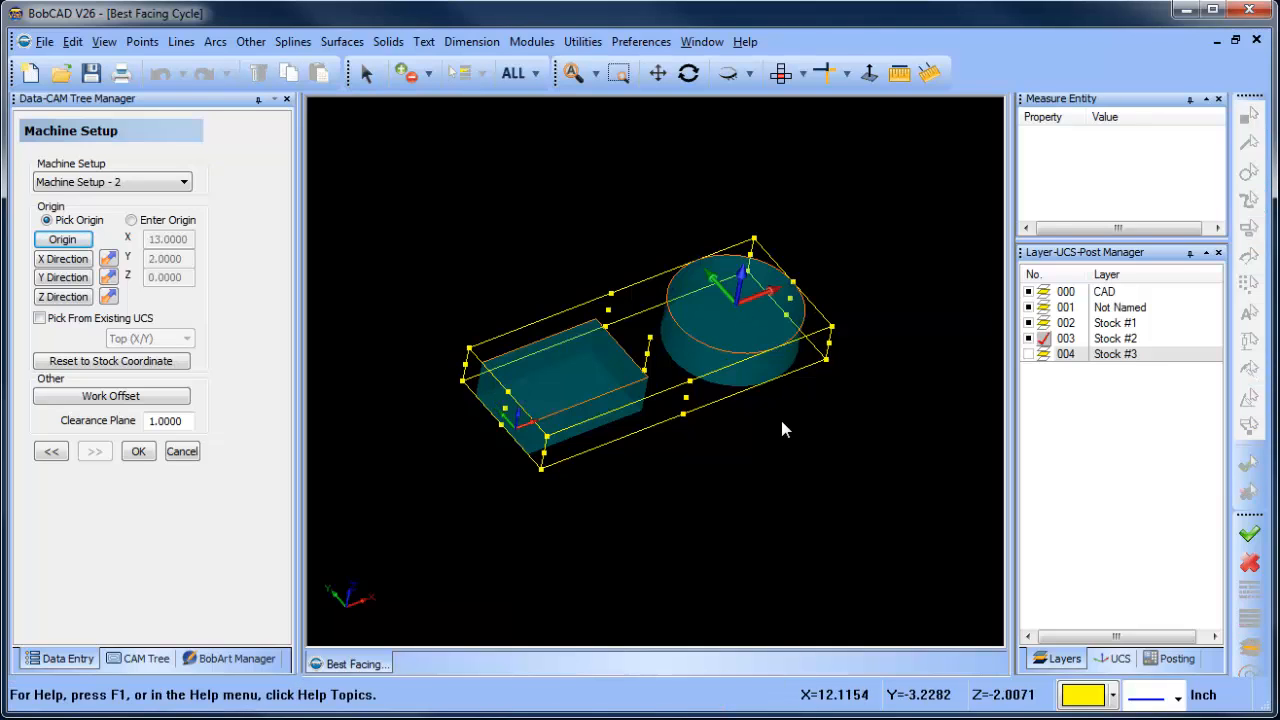
- Assign work offset 2 to Machine Setup - 2 and confirm the machine setup
click(155, 405)
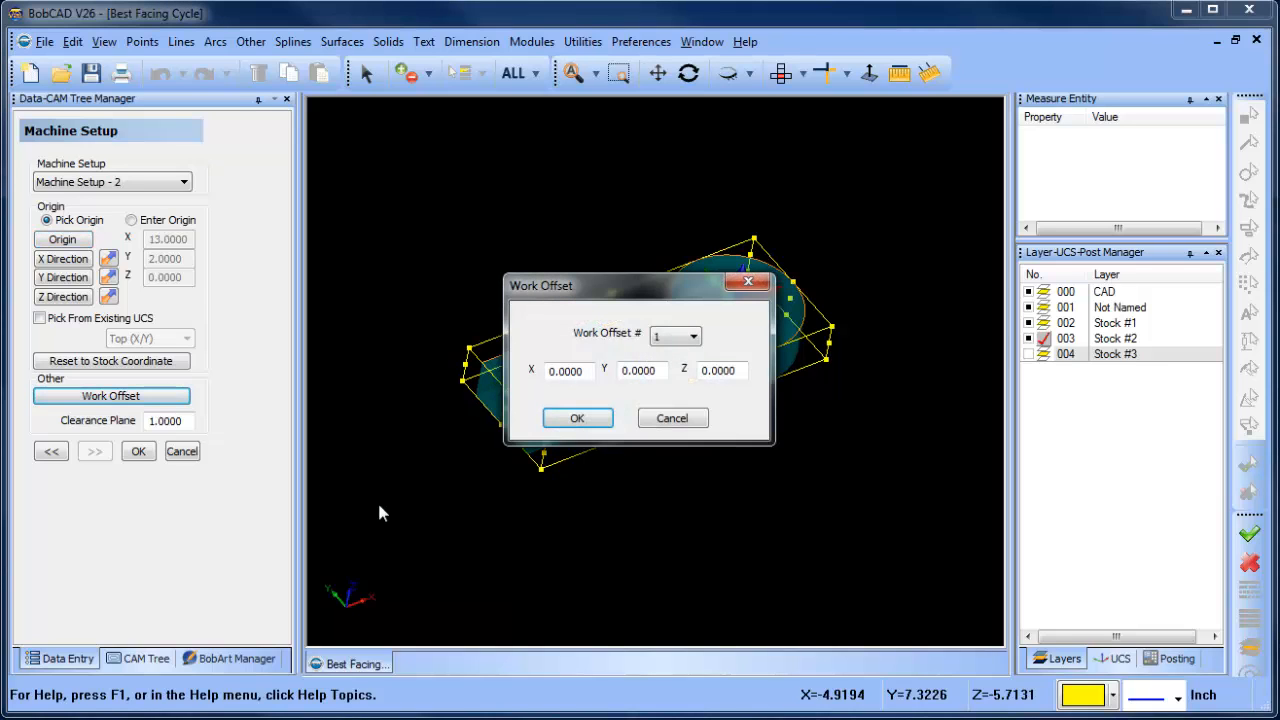
click(676, 340)
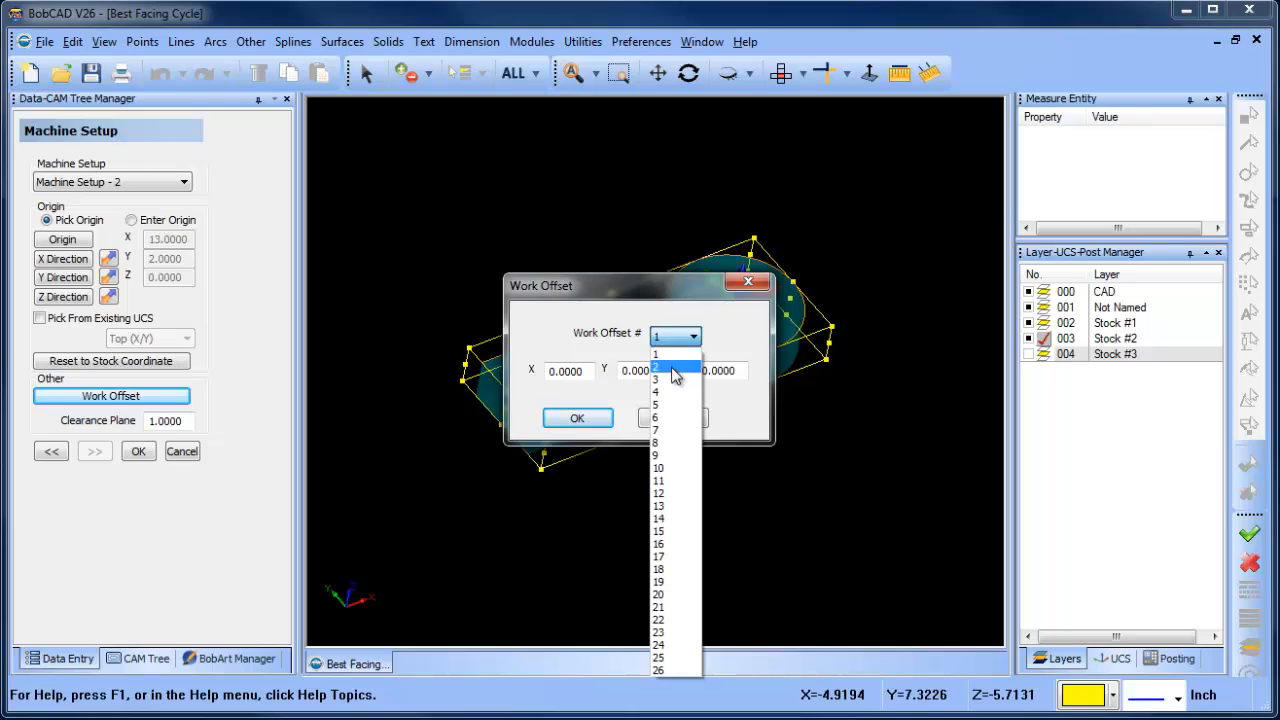
click(676, 372)
click(668, 343)
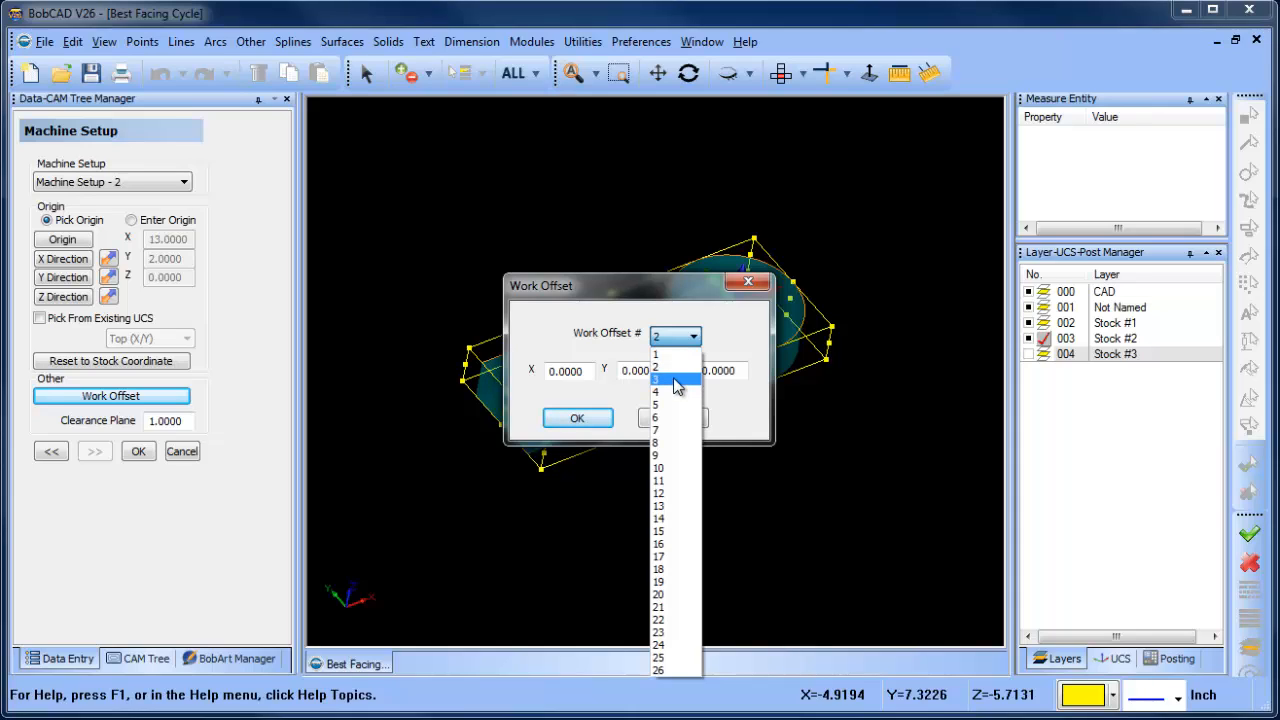
click(632, 410)
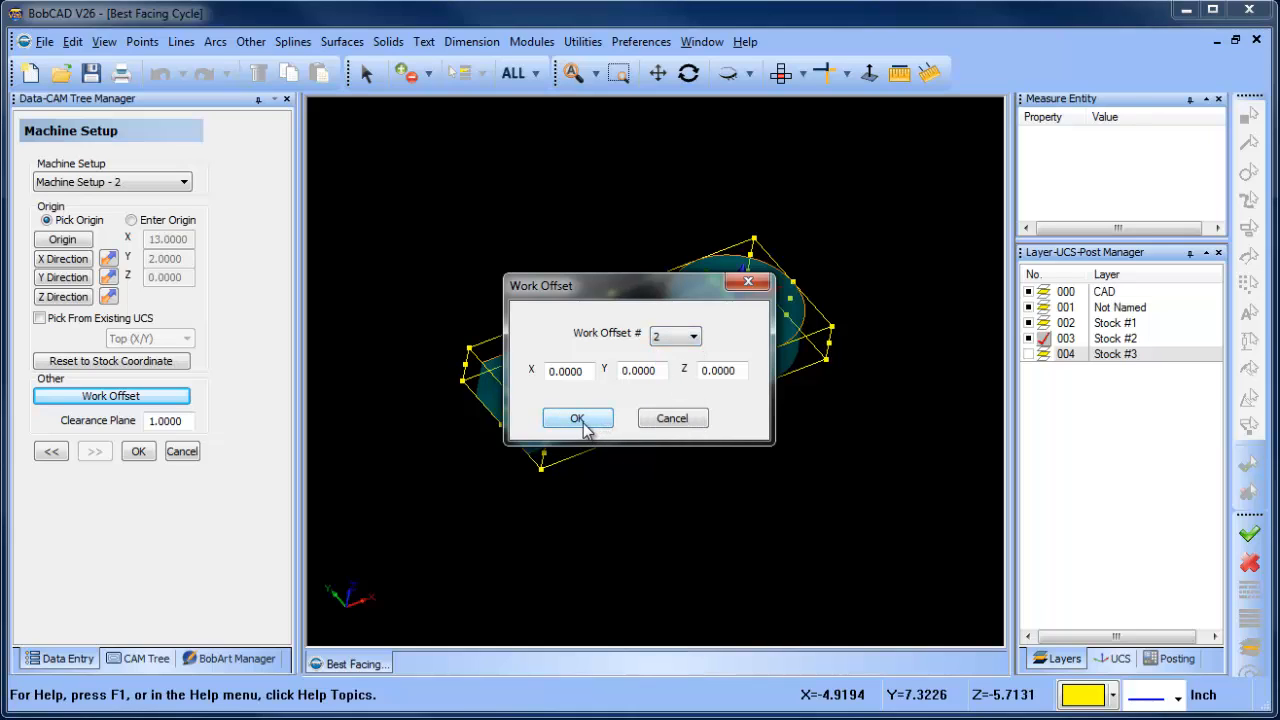
click(584, 421)
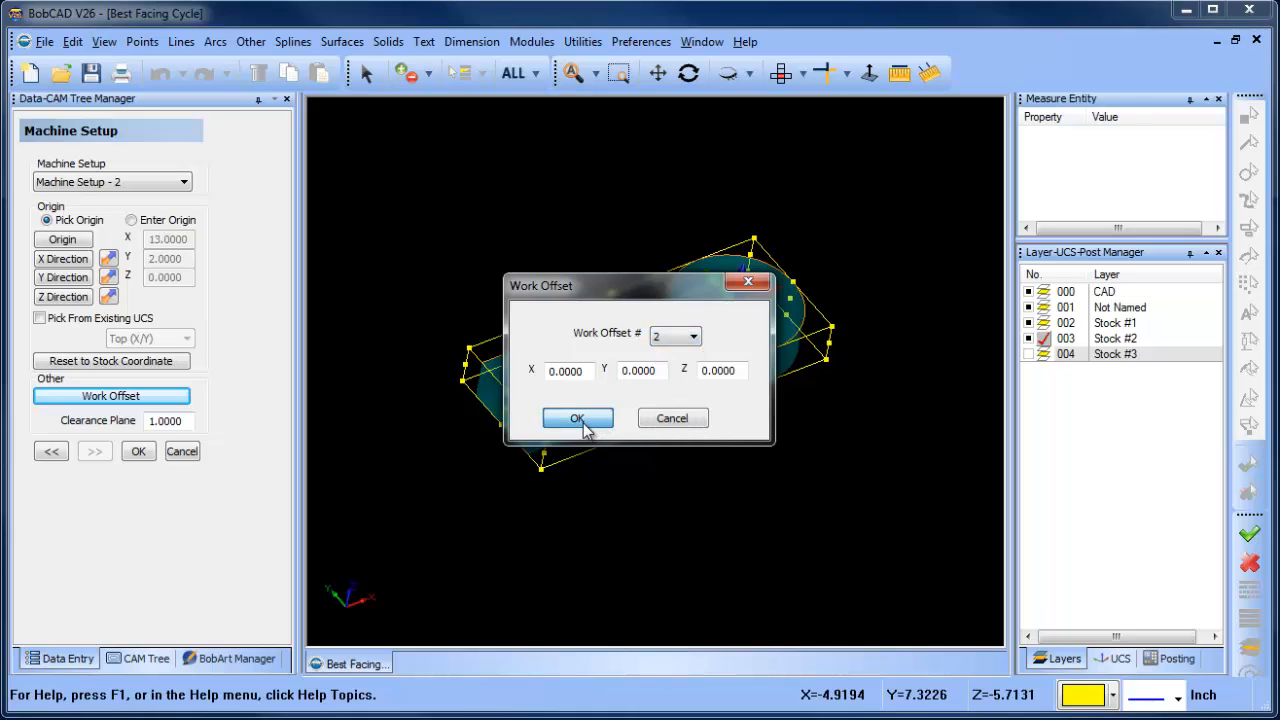
click(138, 451)
click(124, 233)
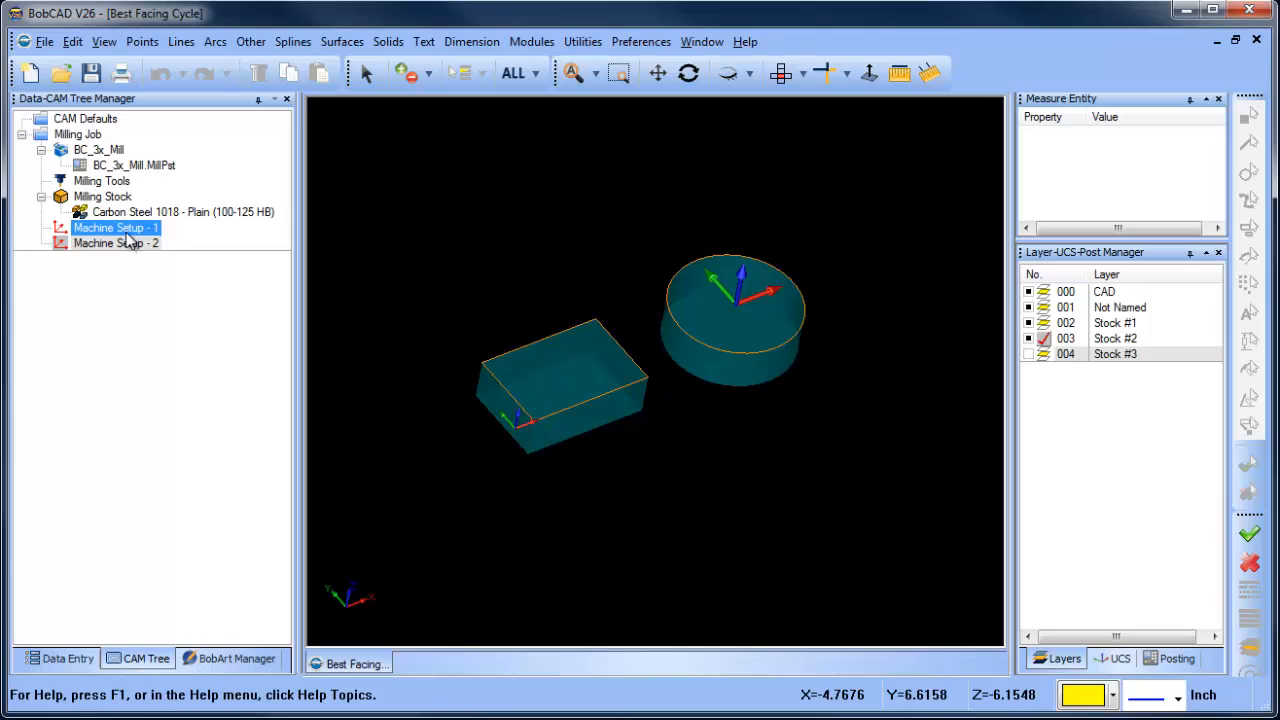
click(127, 246)
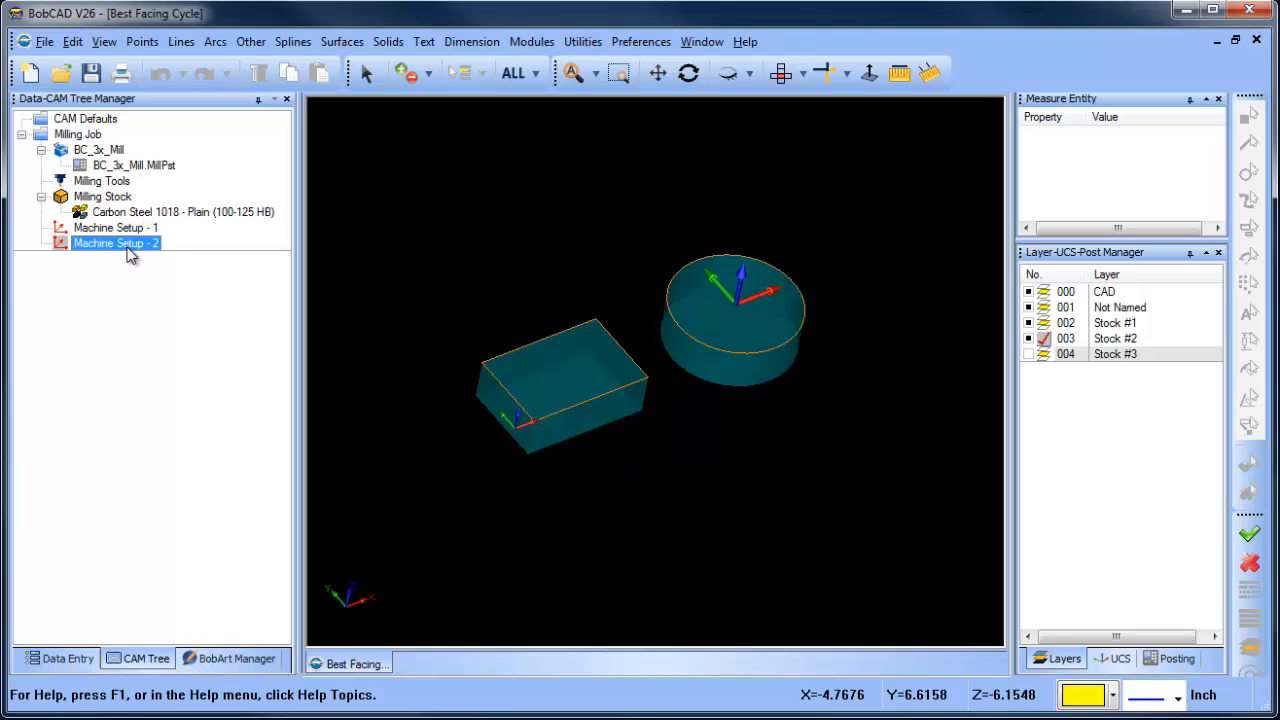
click(122, 232)
click(117, 243)
- Add a Mill 2 Axis feature to Machine Setup - 1 with the rectangular stock's top outline as its geometry
right_click(124, 230)
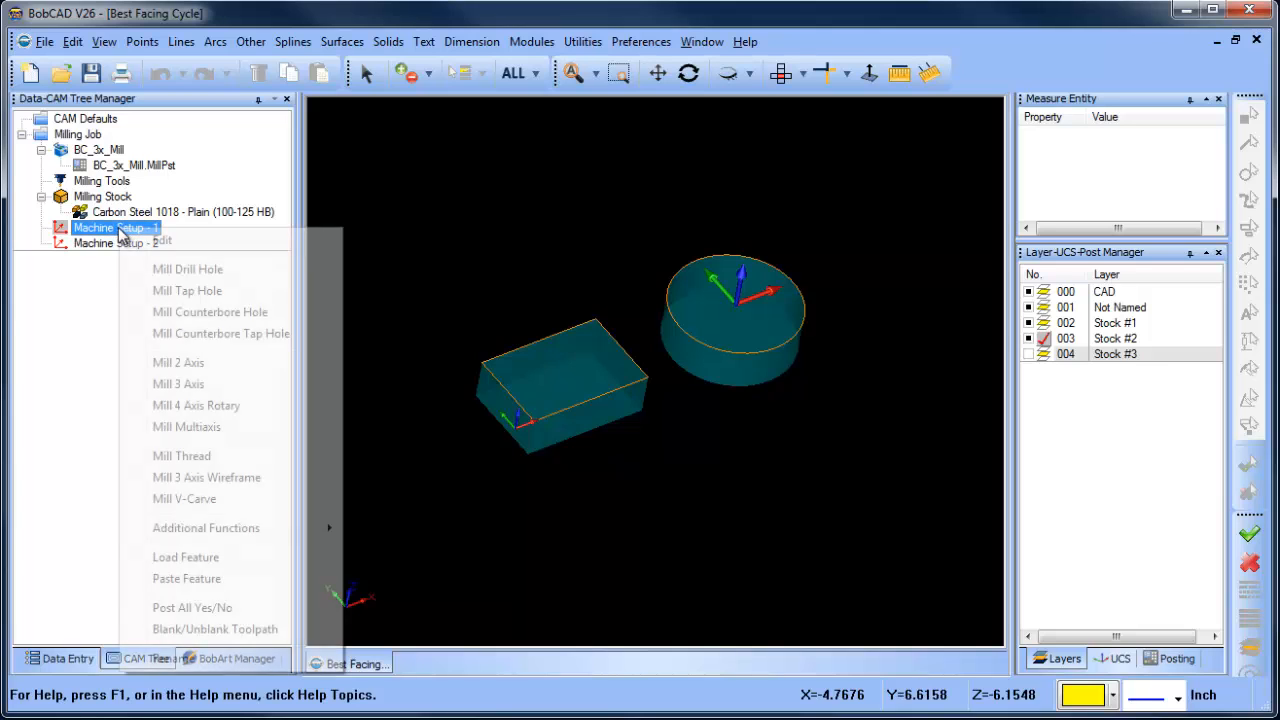
click(228, 364)
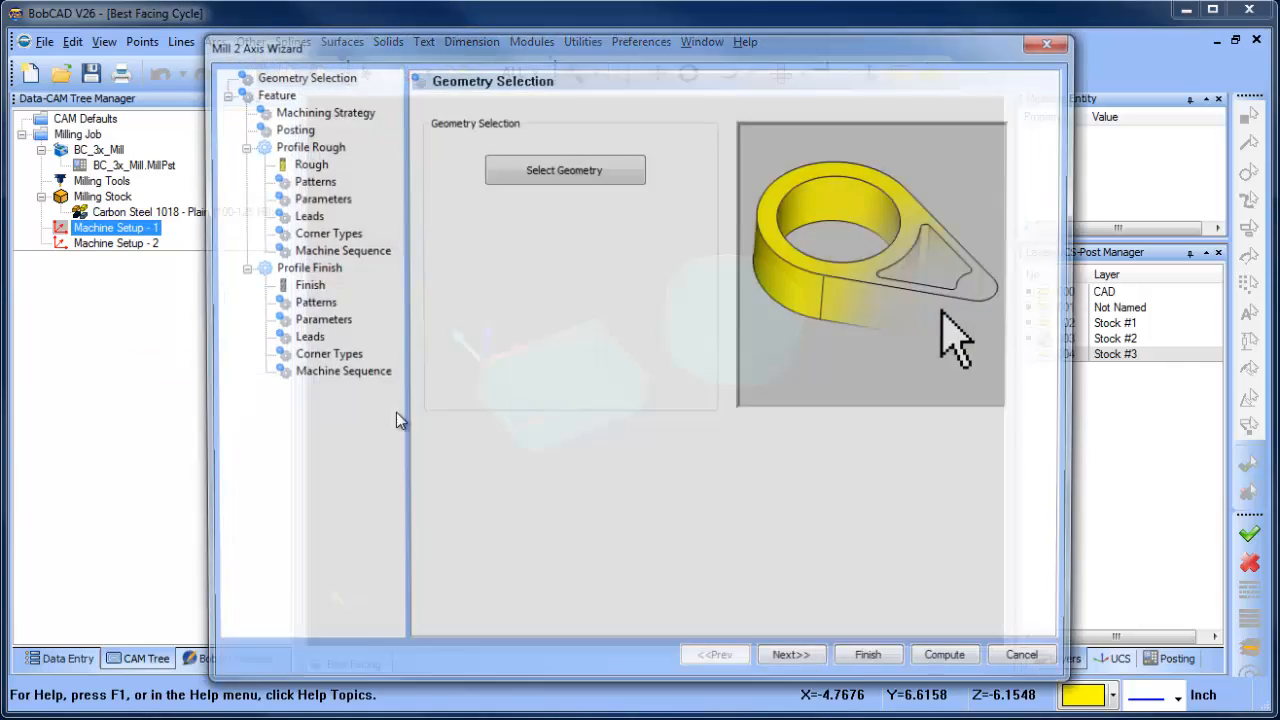
click(575, 172)
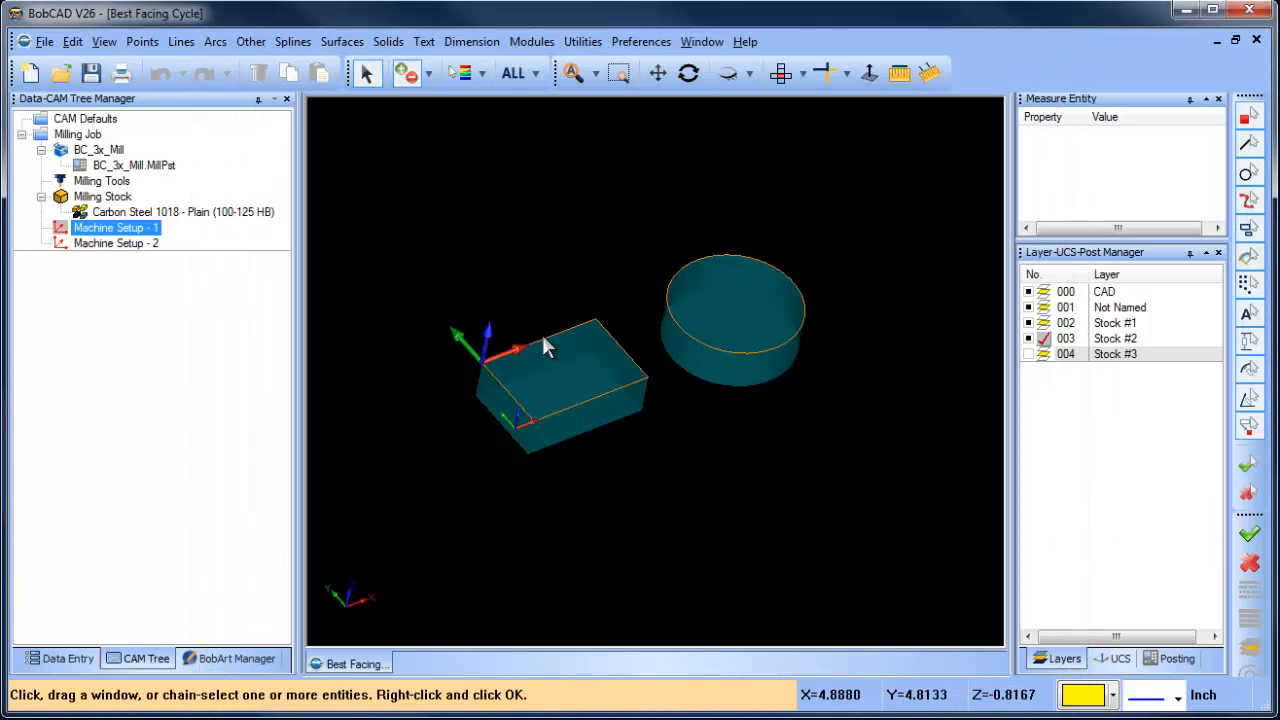
click(547, 340)
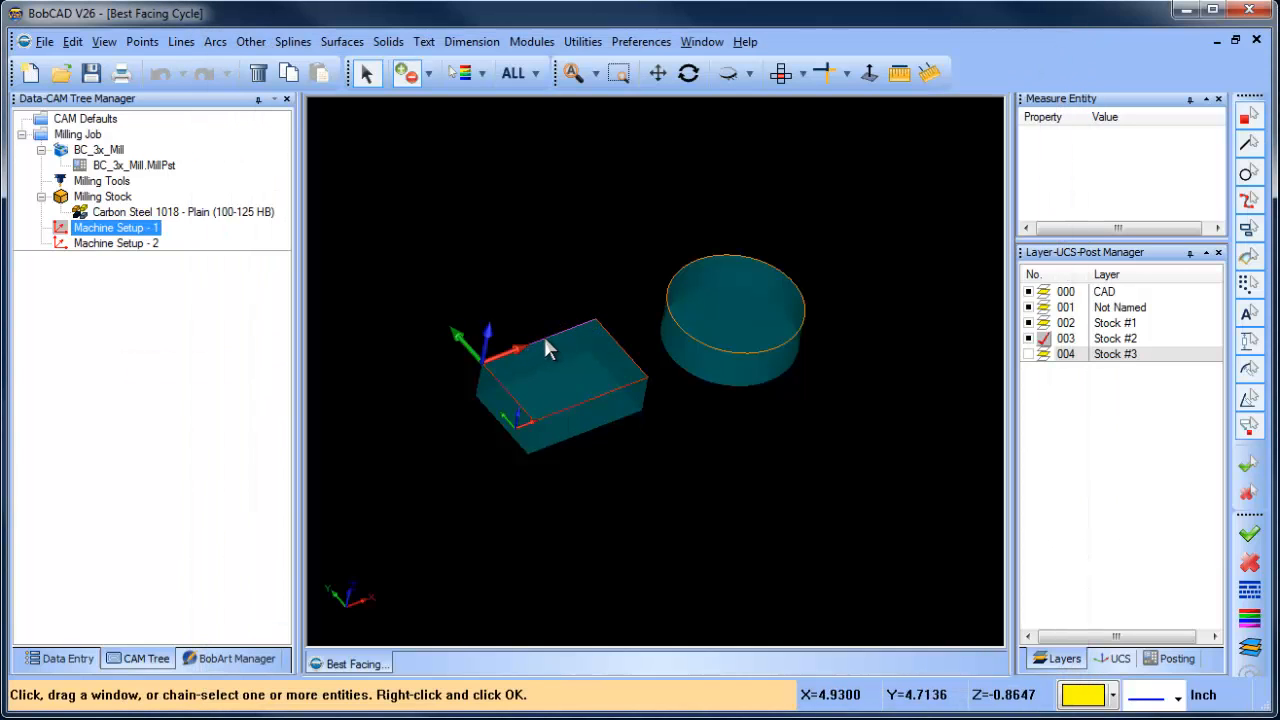
right_click(493, 243)
- Set the feature's total depth to 0.125 and apply the Facing template as the machining strategy
click(795, 663)
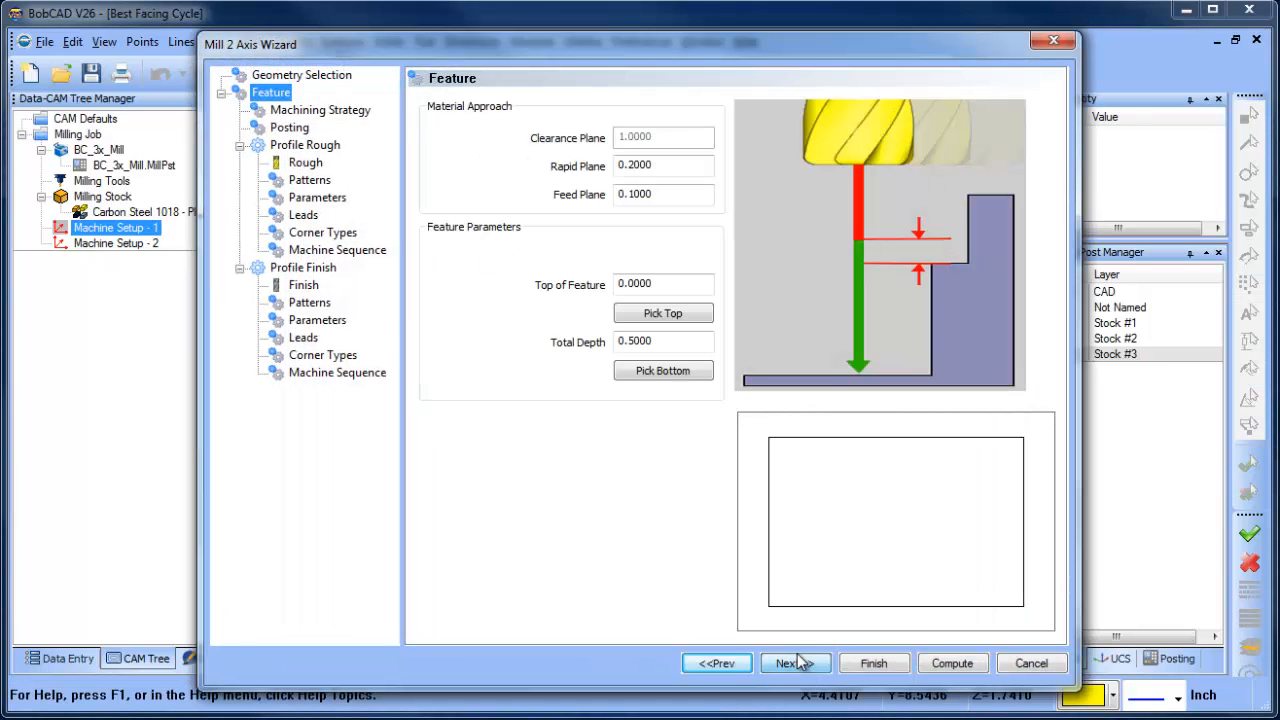
click(668, 343)
text(.125)
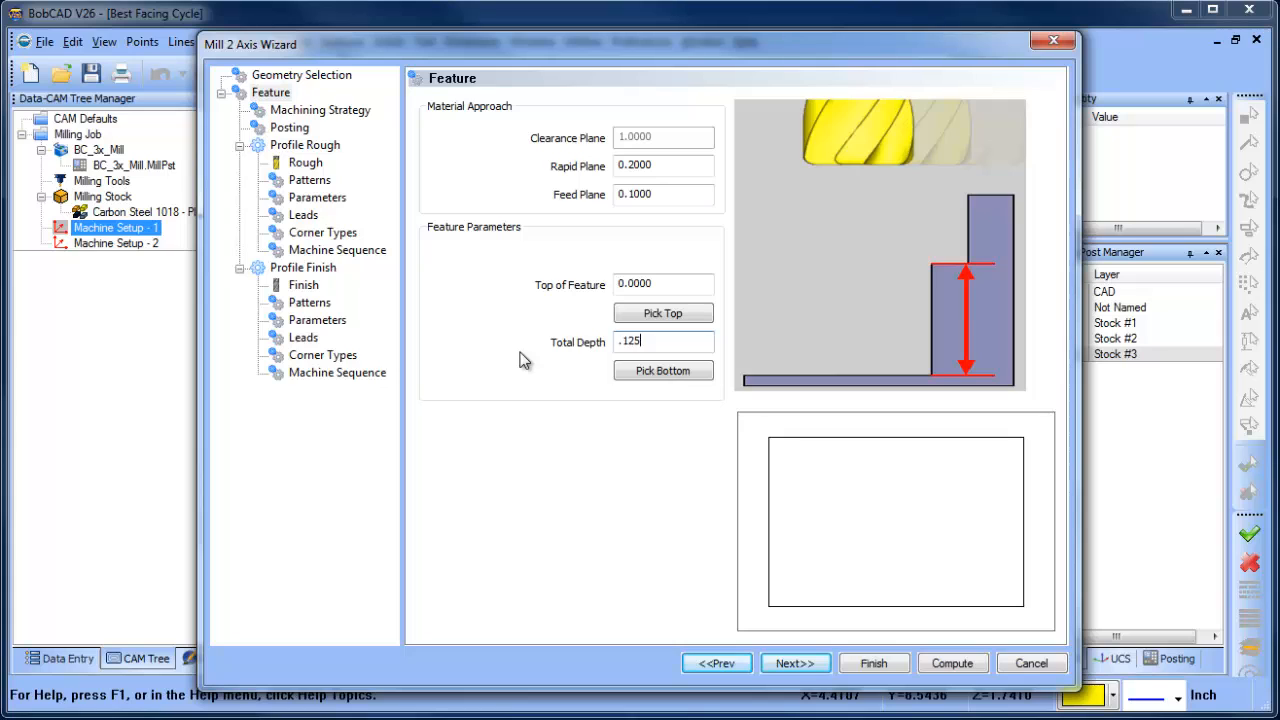
click(798, 665)
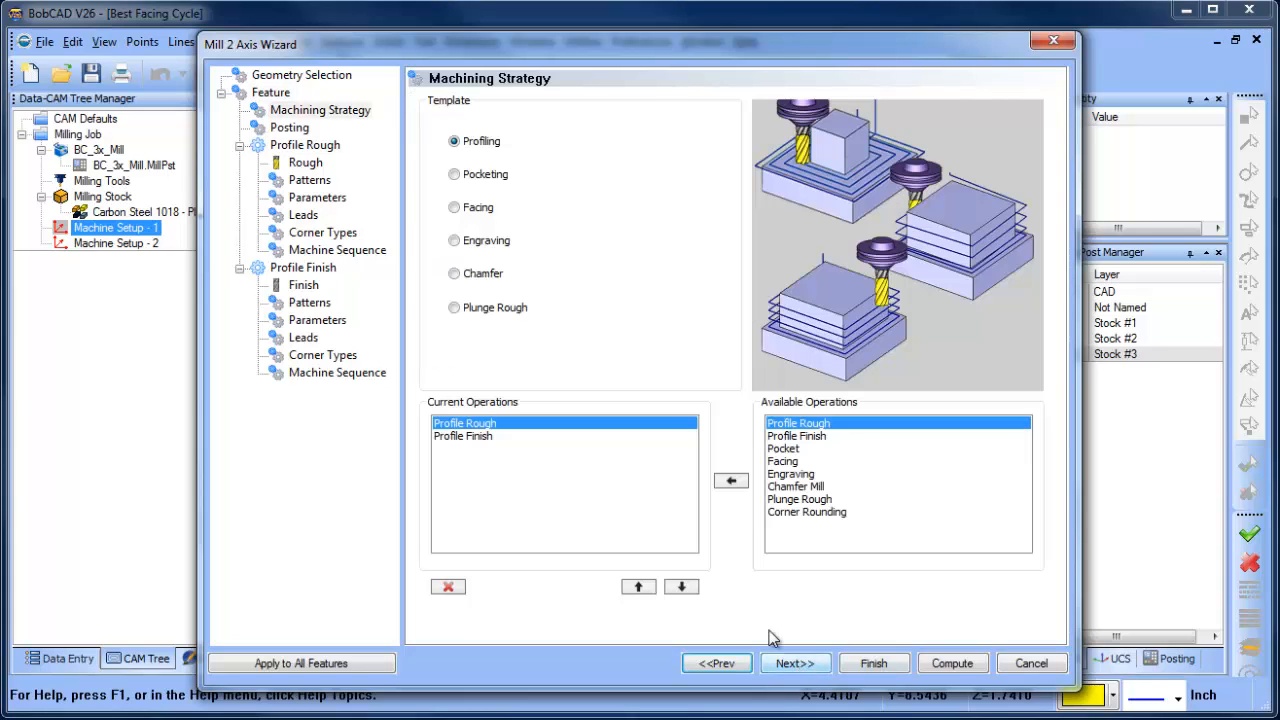
click(454, 207)
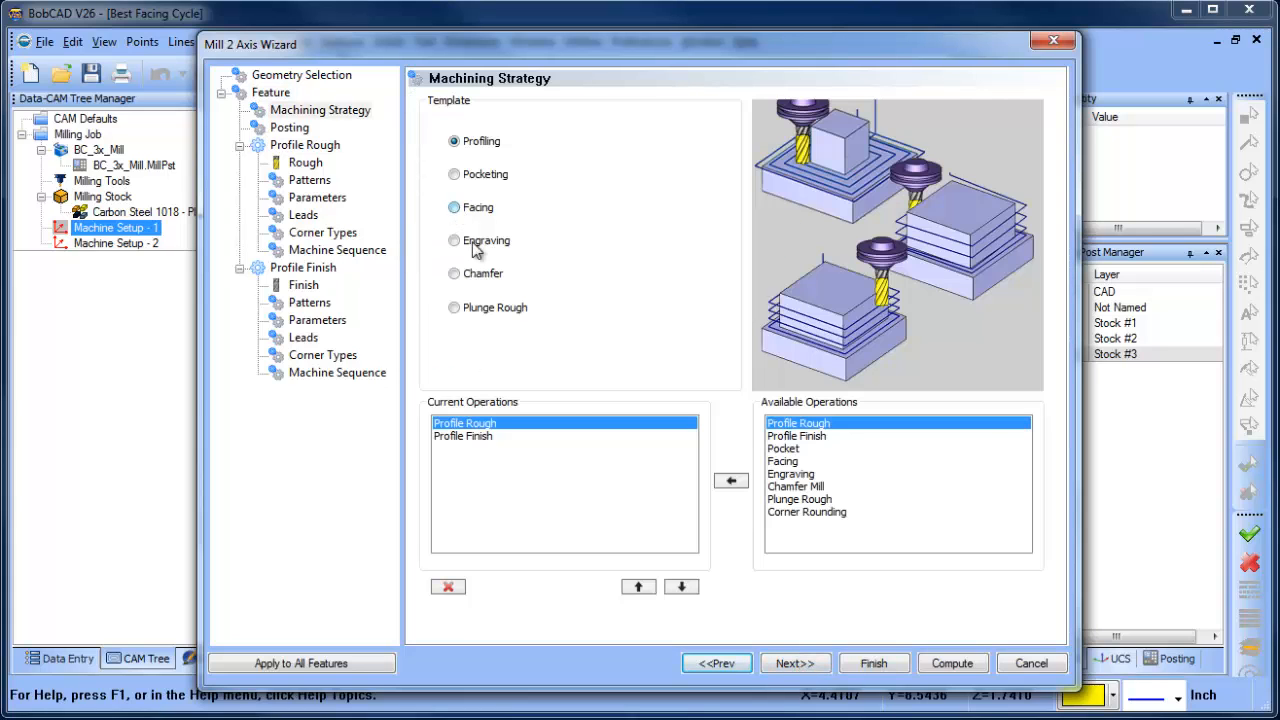
click(793, 663)
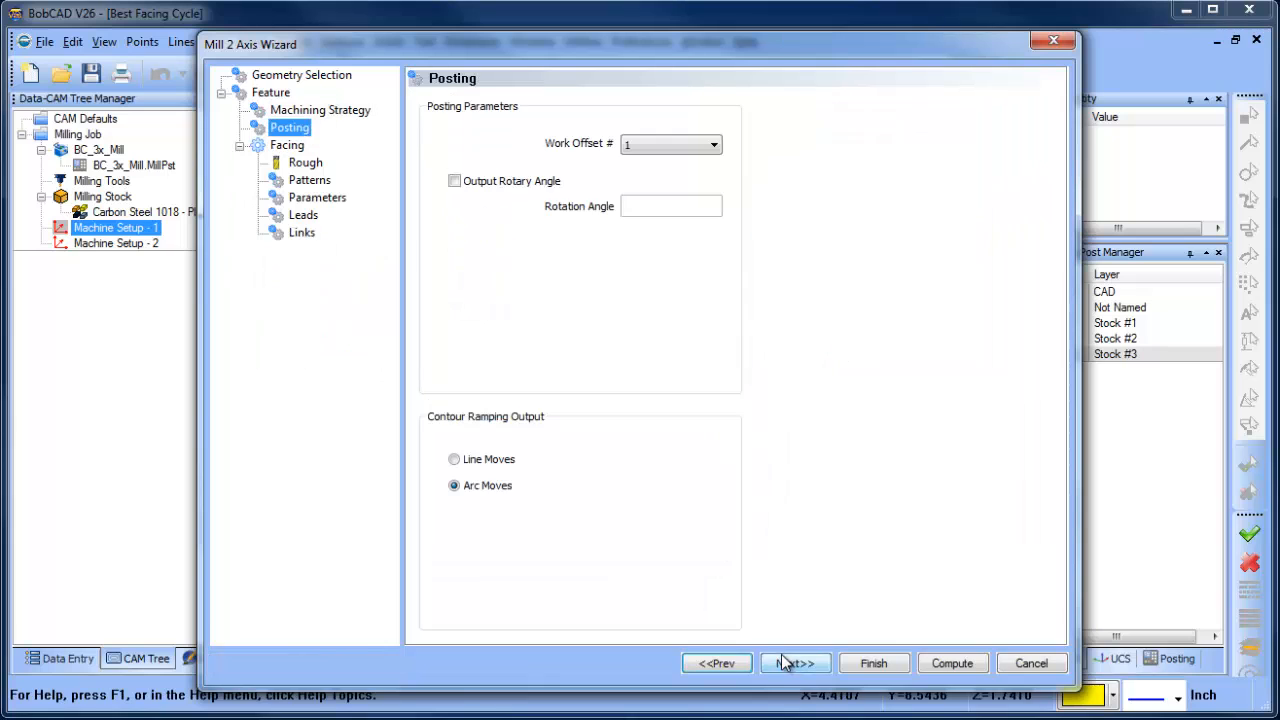
- Review the facing tool, pattern and parameter settings without changes and compute the toolpath for the rectangular part
click(305, 165)
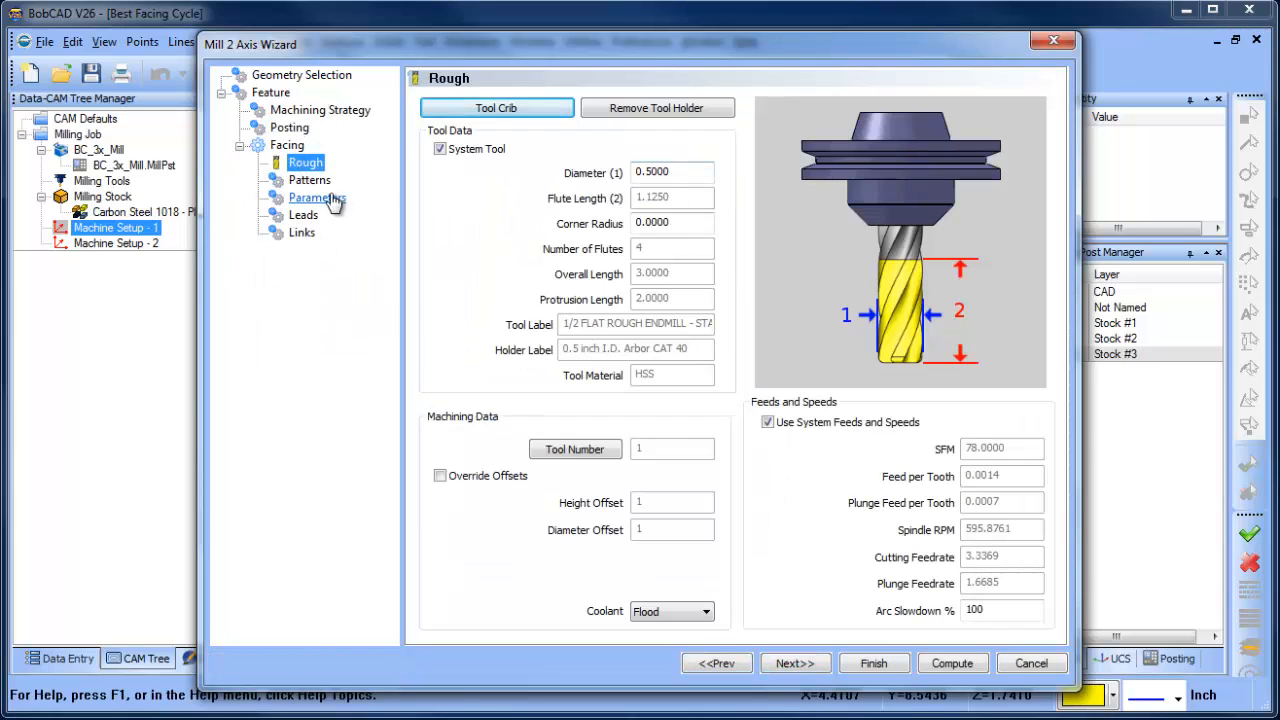
click(310, 180)
click(320, 201)
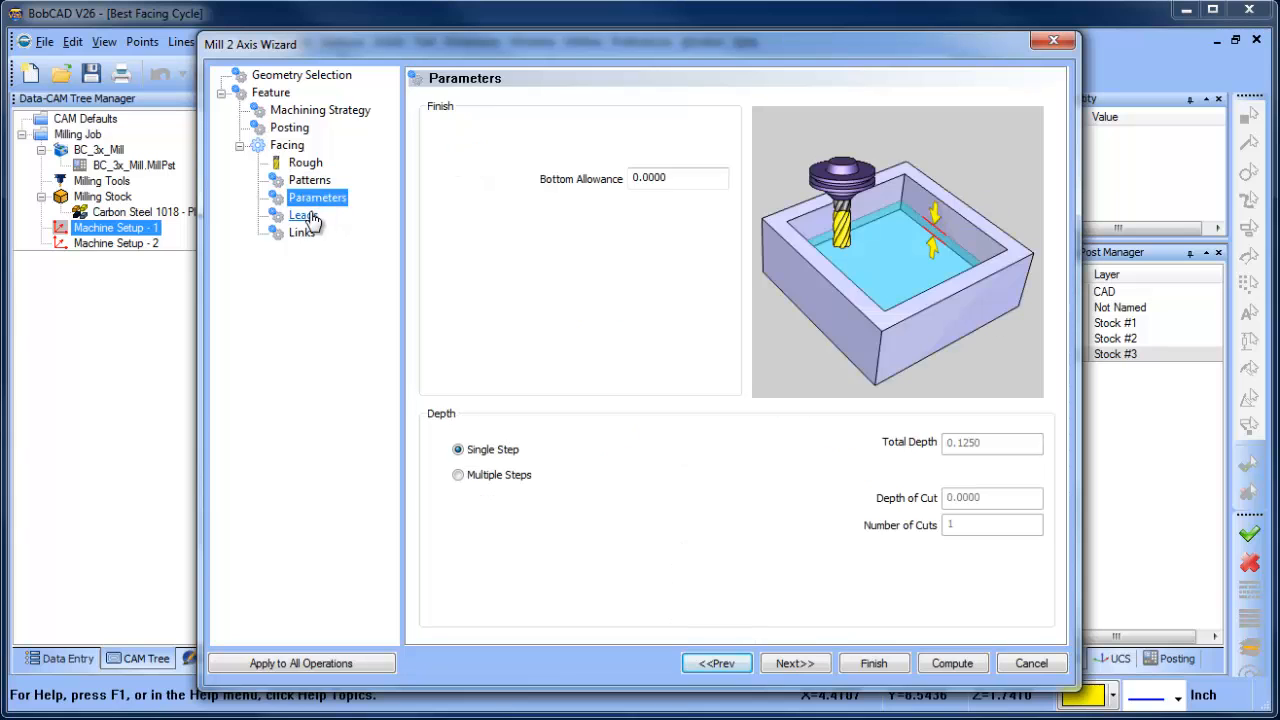
click(950, 662)
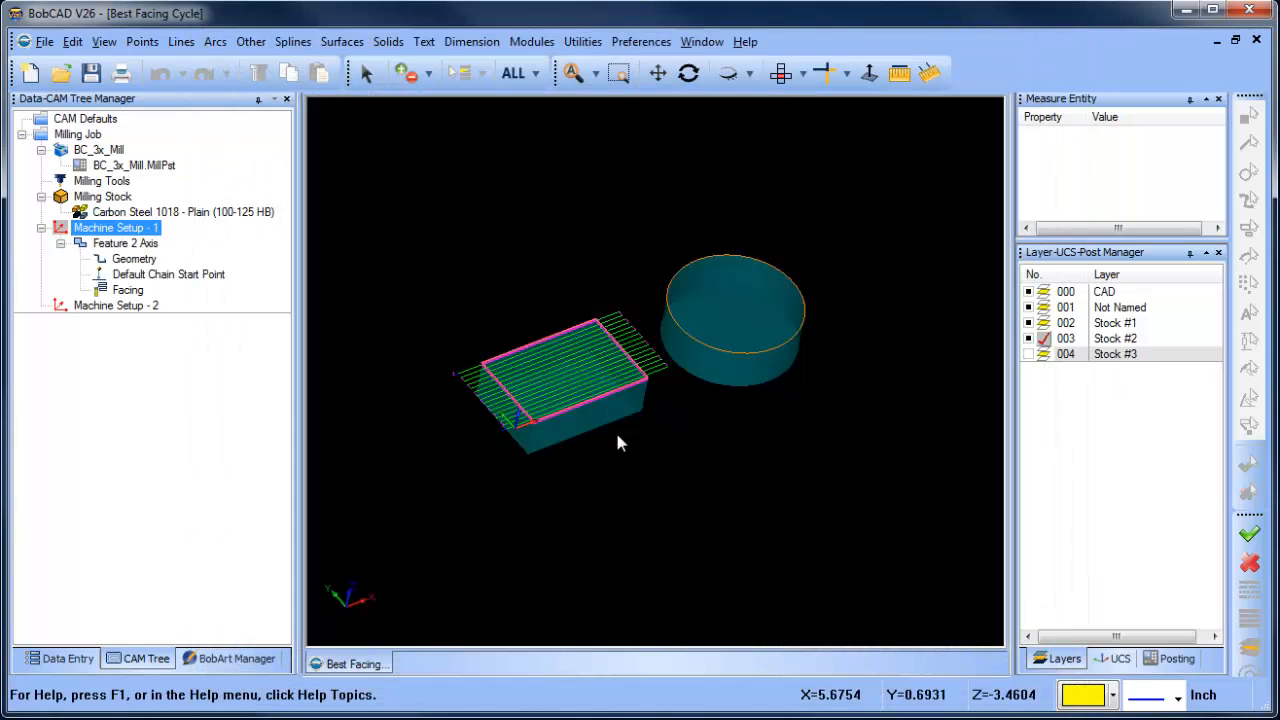
middle_drag(650, 446, 702, 449)
right_click(702, 449)
key(Escape)
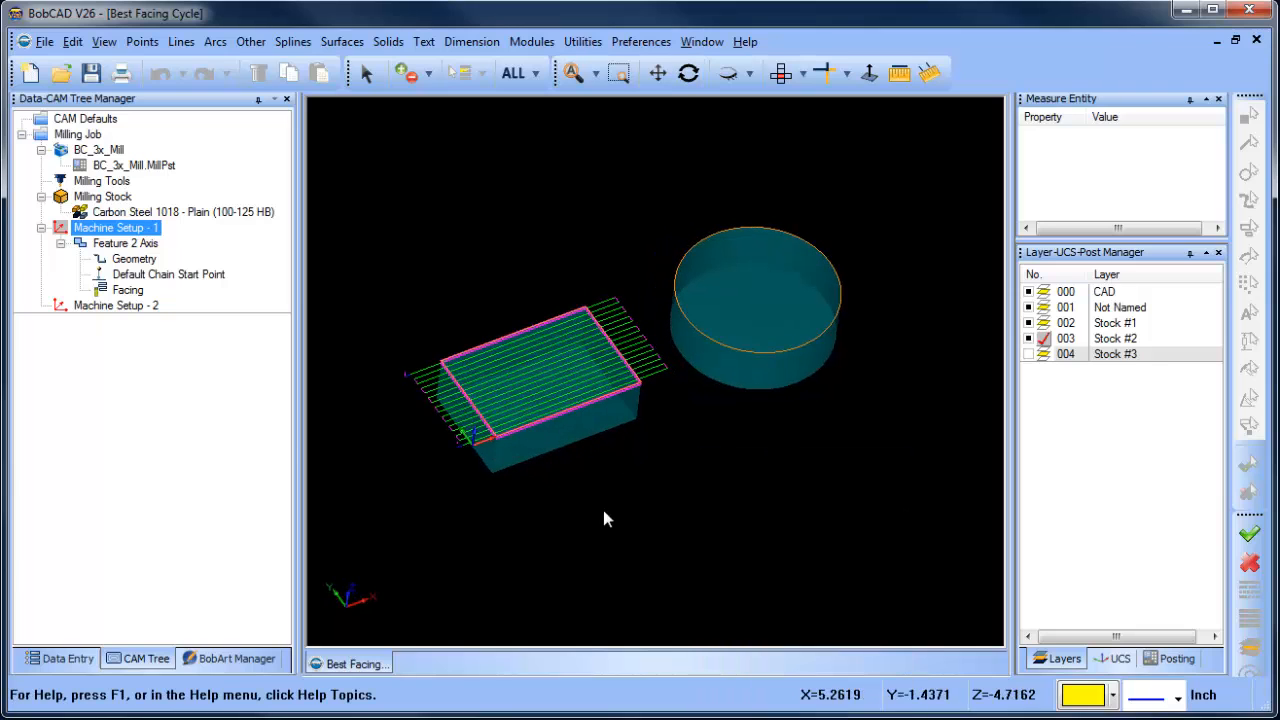
- Copy the Feature 2 Axis from Machine Setup - 1 and paste it into Machine Setup - 2
click(128, 246)
right_click(128, 248)
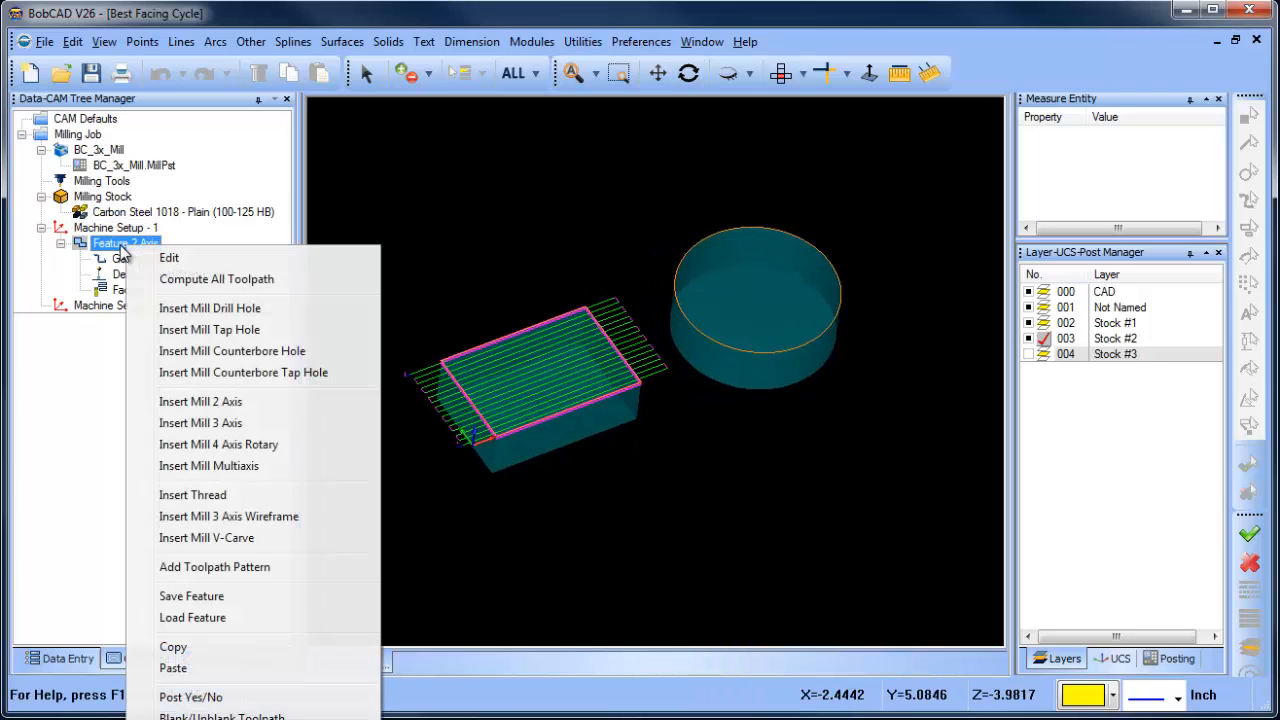
click(226, 648)
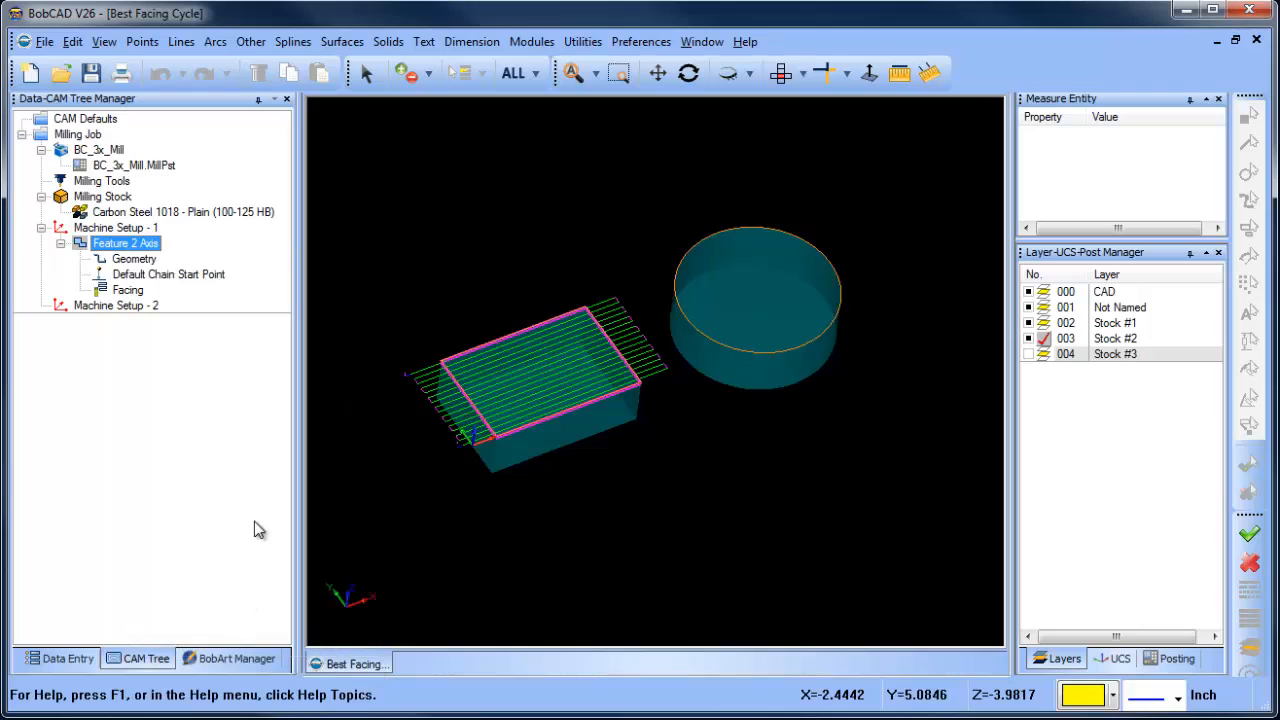
right_click(111, 307)
right_click(108, 307)
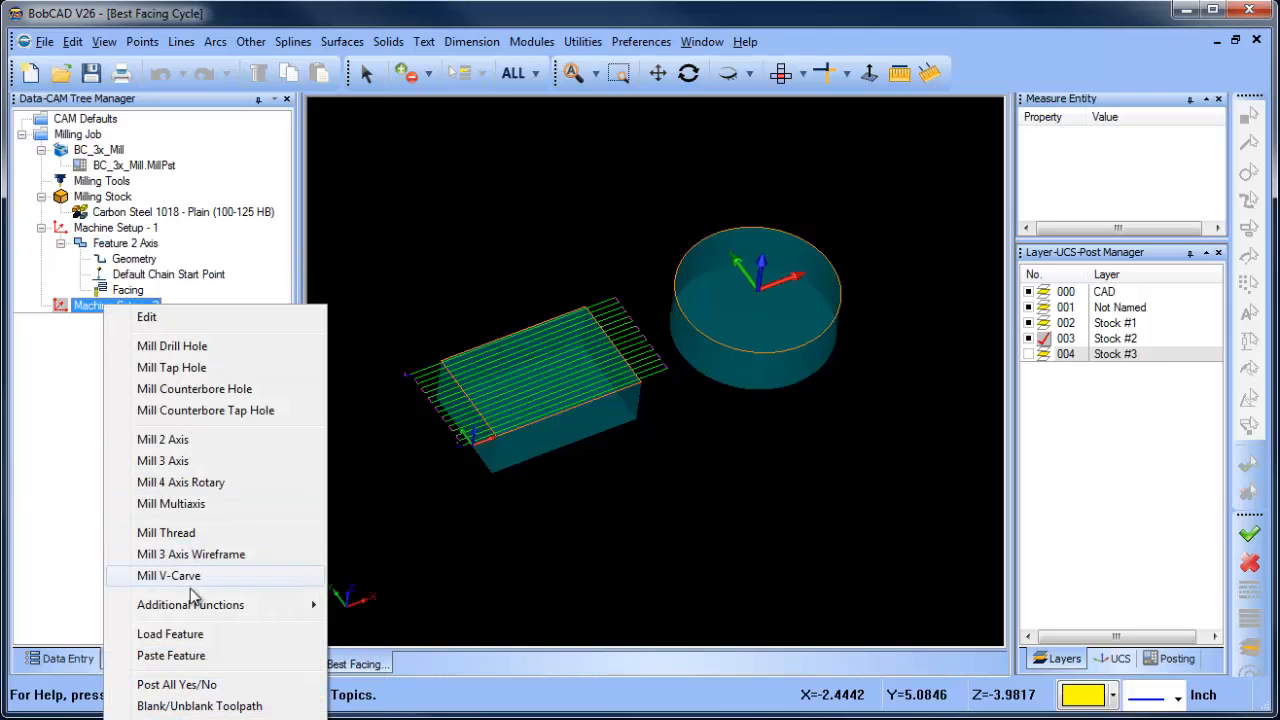
click(217, 656)
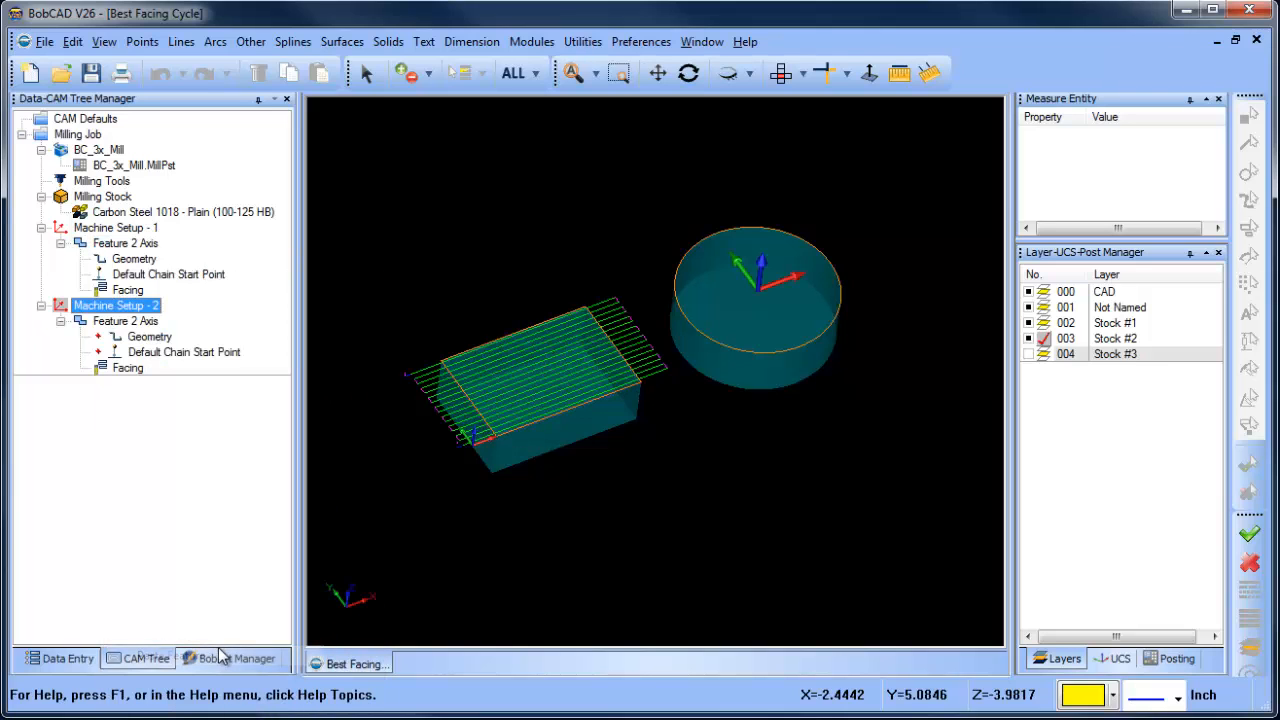
- Reselect the pasted feature's geometry as the round stock's top circle and compute its facing toolpath
right_click(150, 338)
click(196, 346)
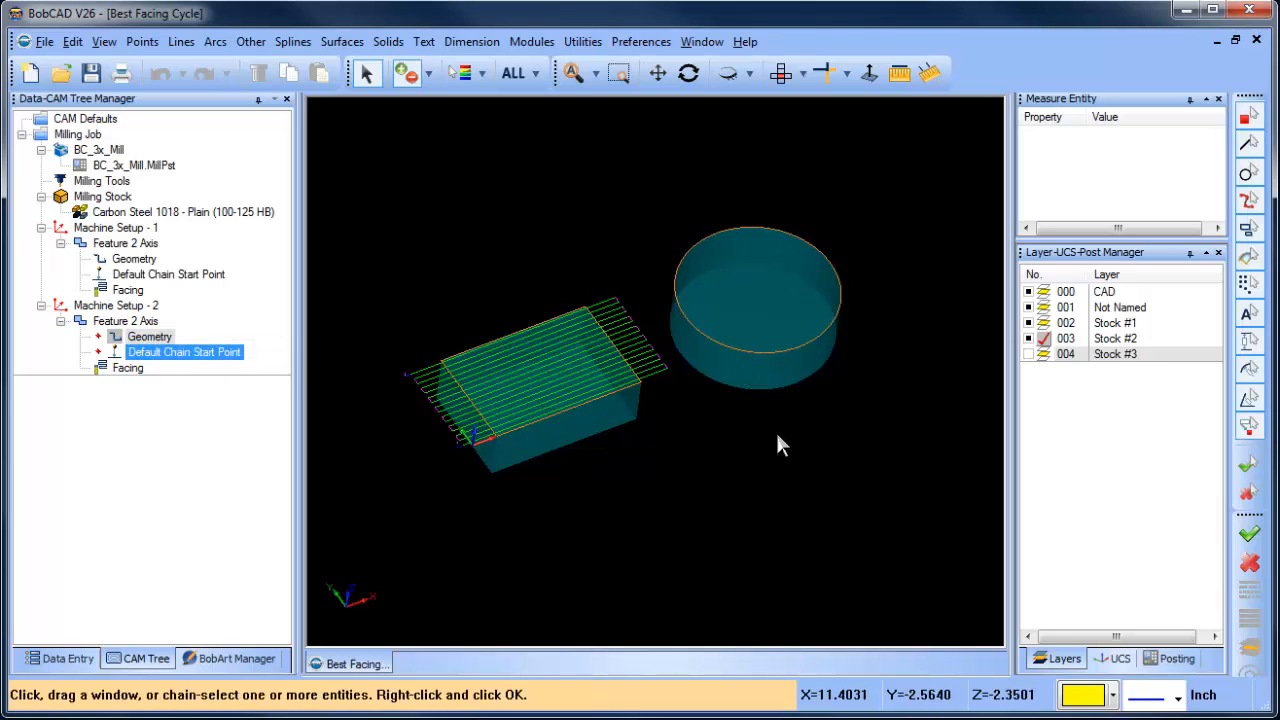
right_click(156, 338)
click(196, 347)
click(751, 352)
click(751, 353)
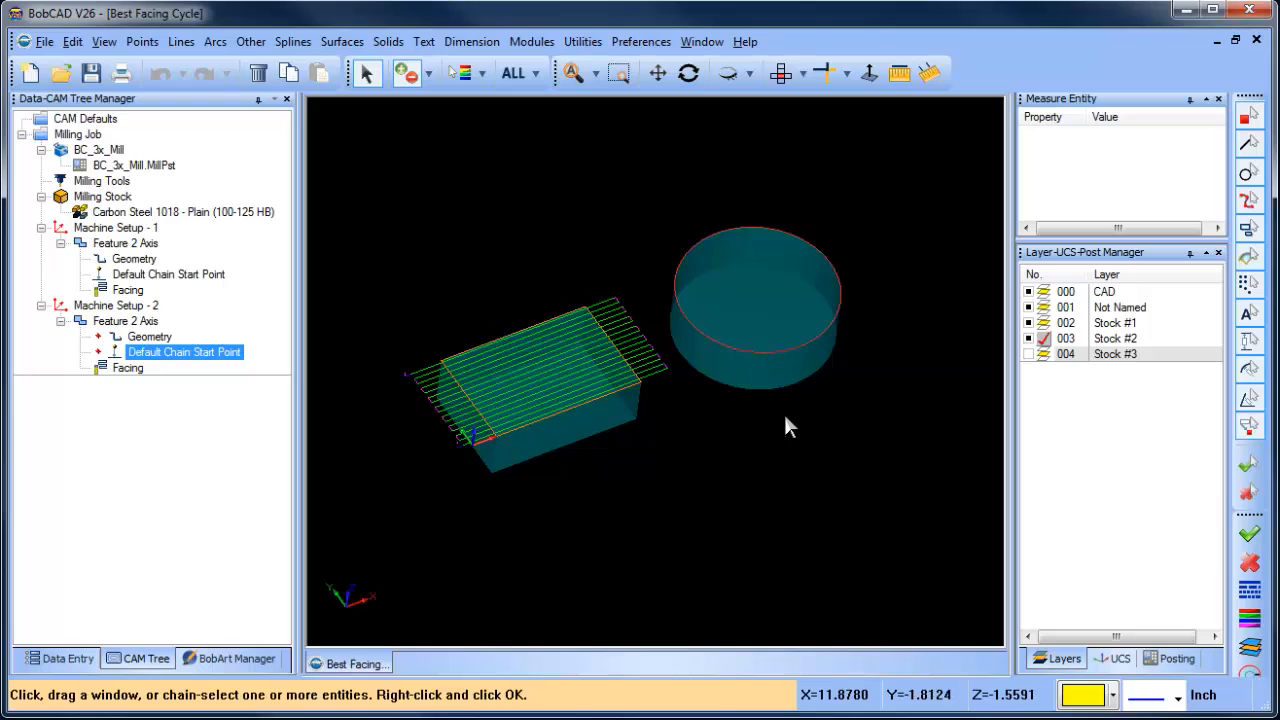
key(space)
right_click(124, 323)
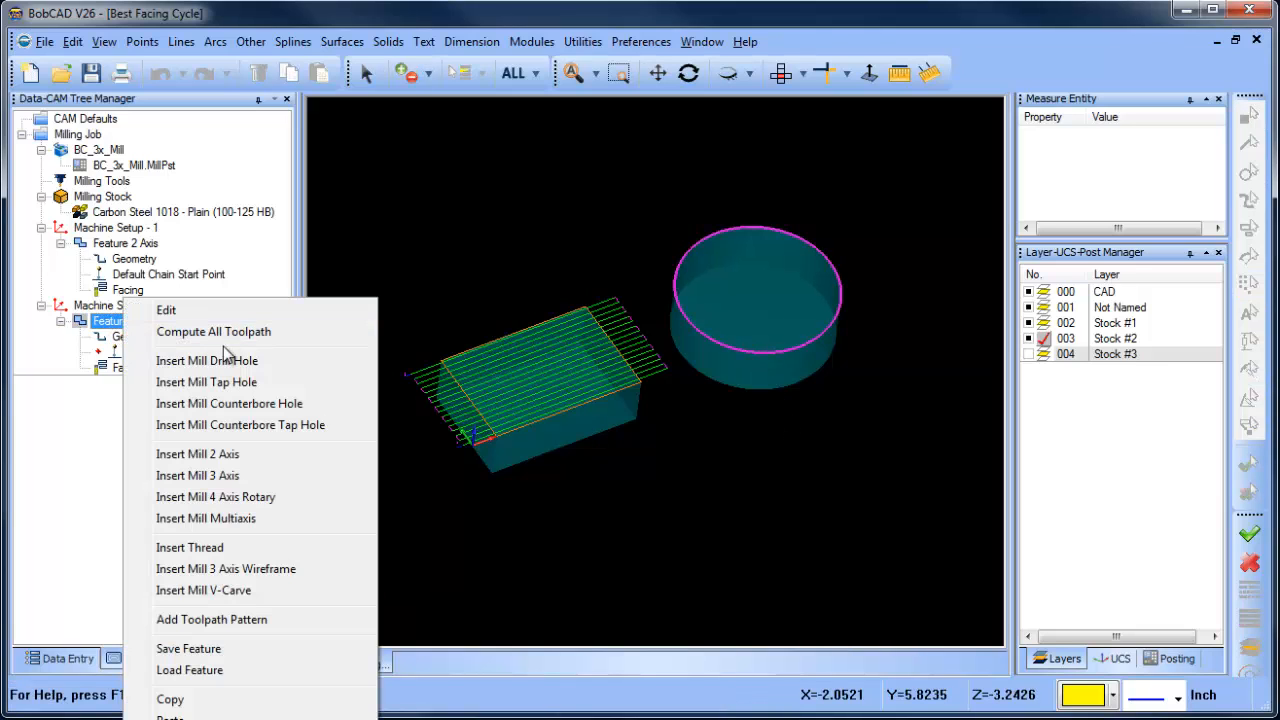
click(175, 334)
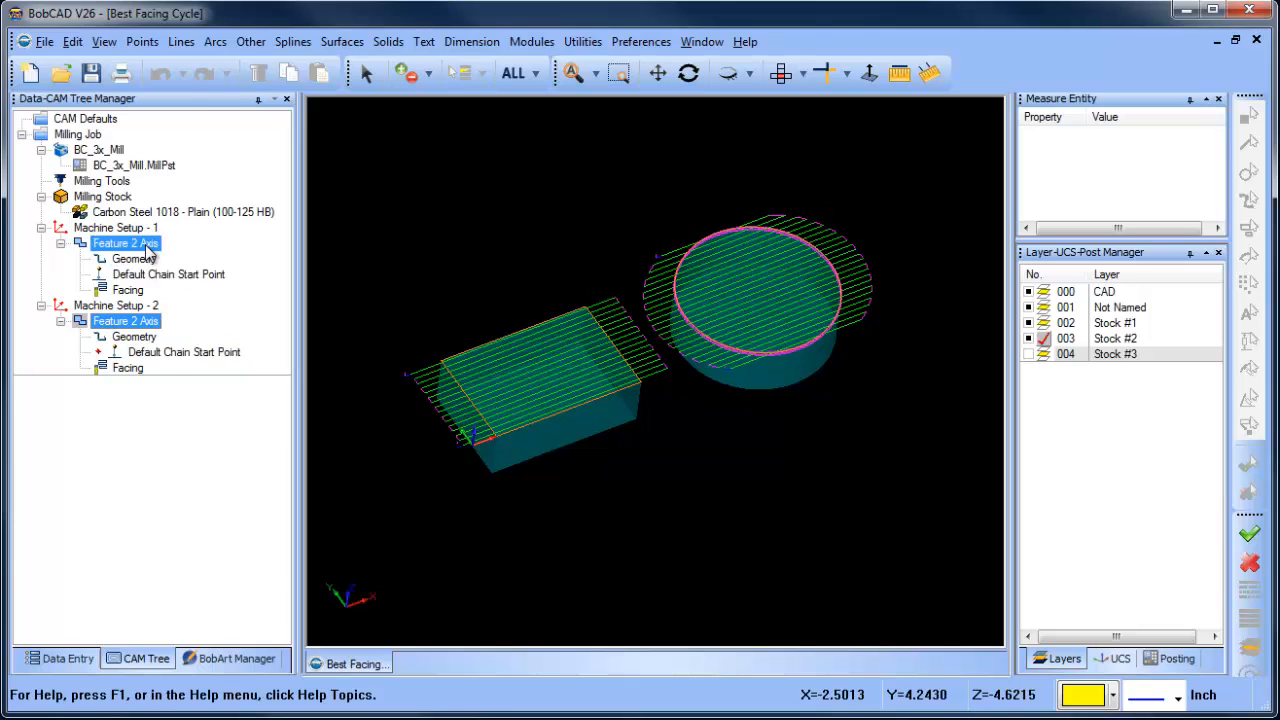
- Set the work offset number to 2 for the Feature 2 Axis under Machine Setup - 2
right_click(143, 321)
click(187, 311)
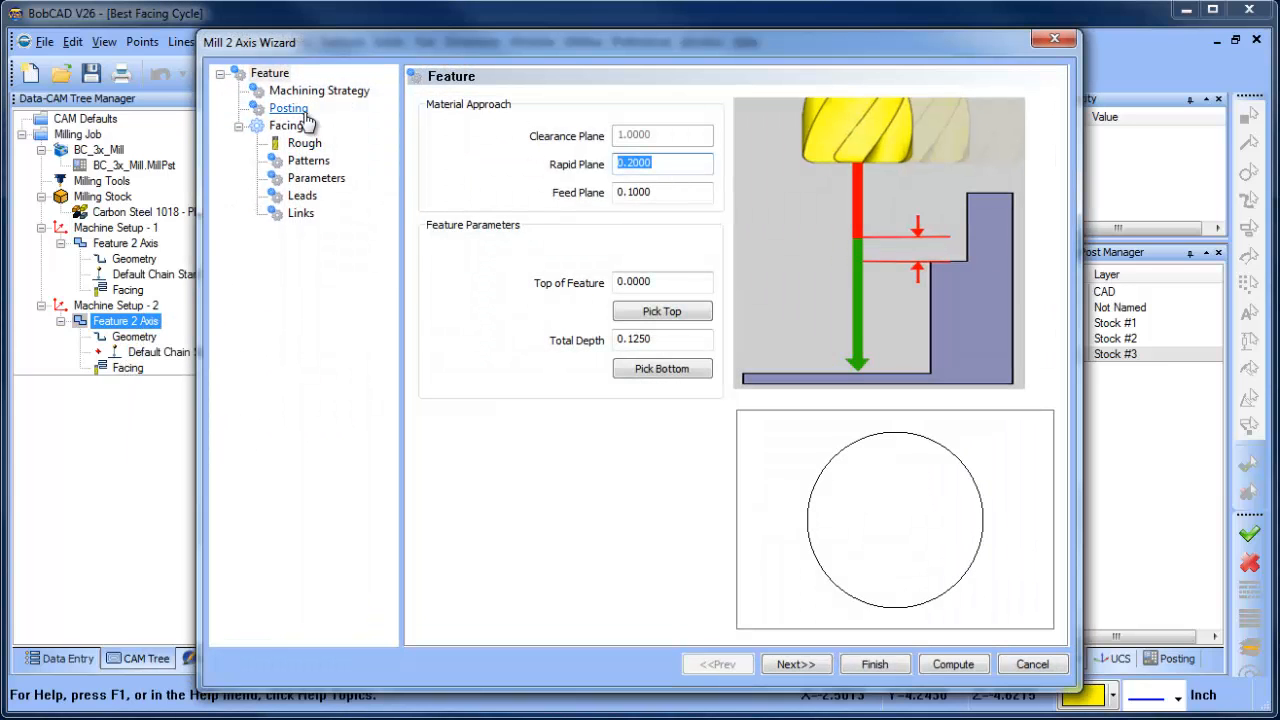
click(290, 108)
click(663, 145)
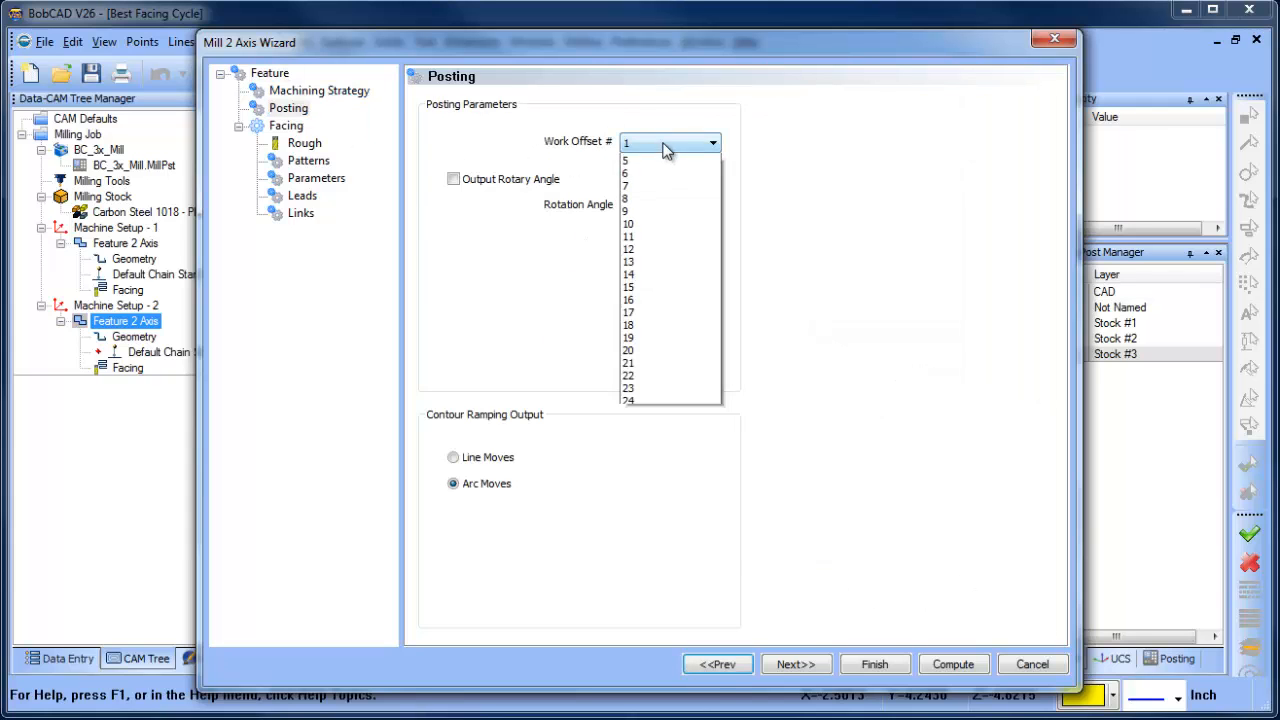
click(654, 174)
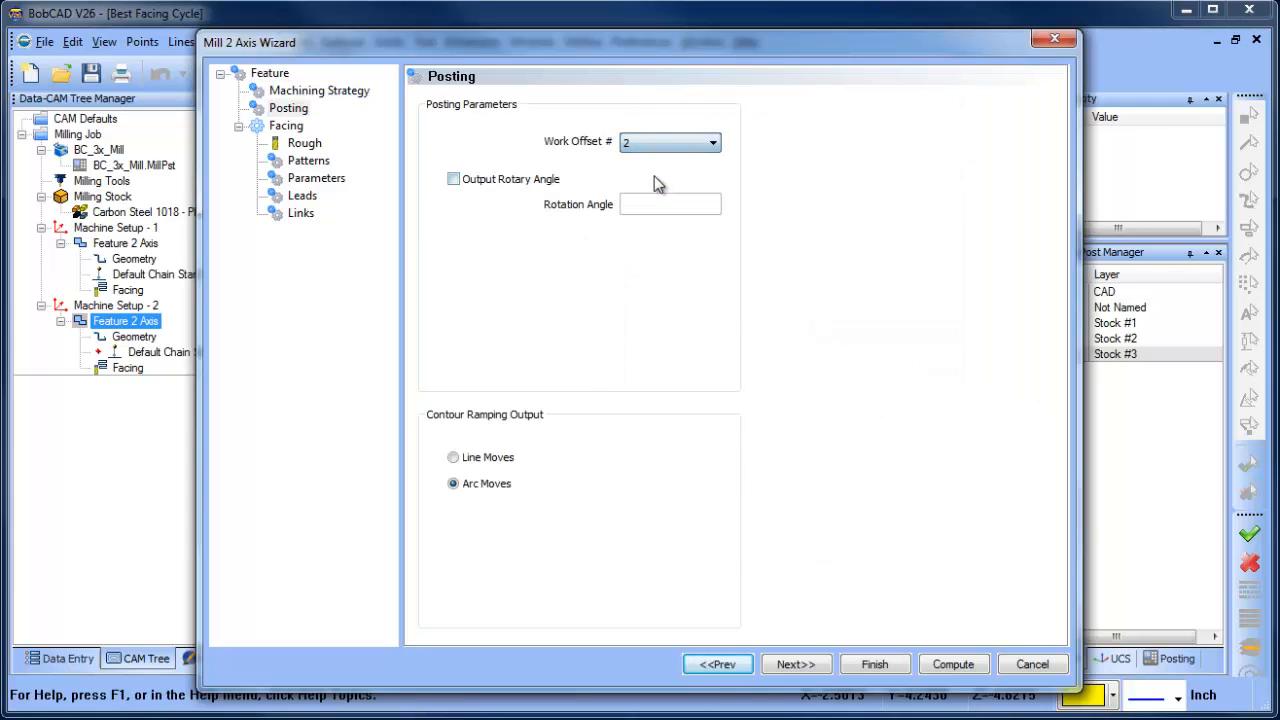
click(874, 665)
click(168, 274)
click(130, 243)
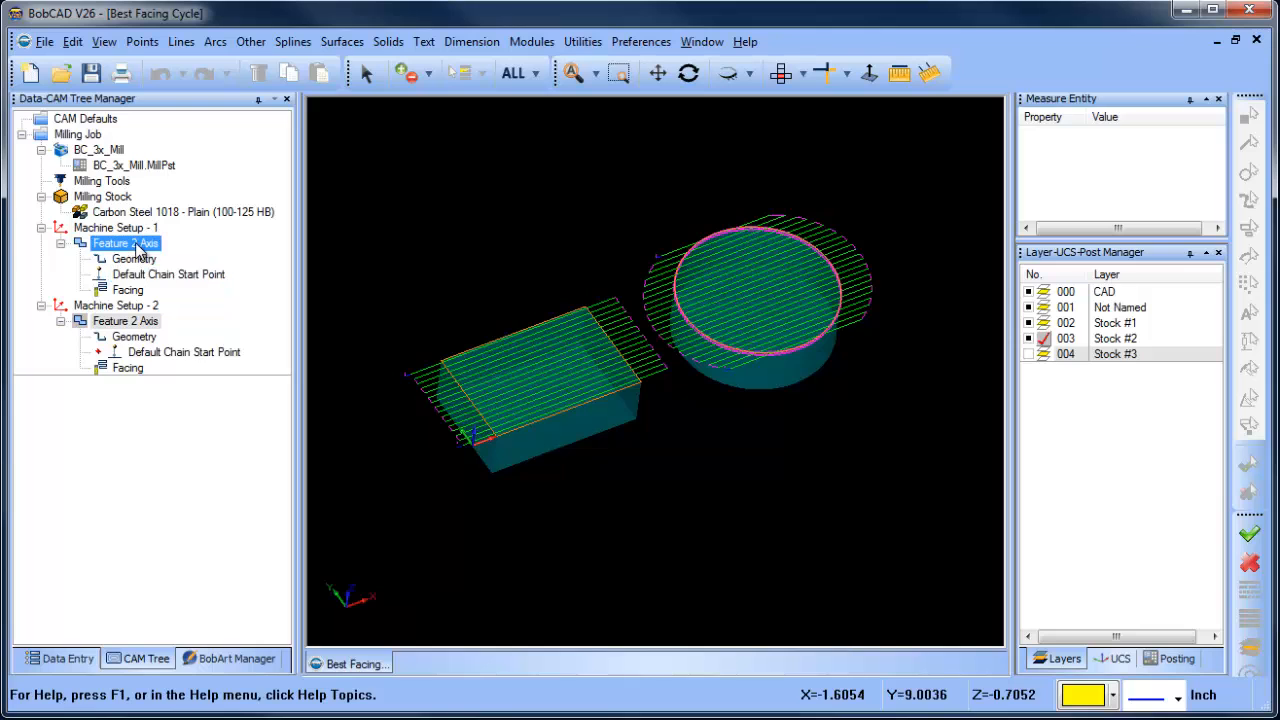
click(135, 337)
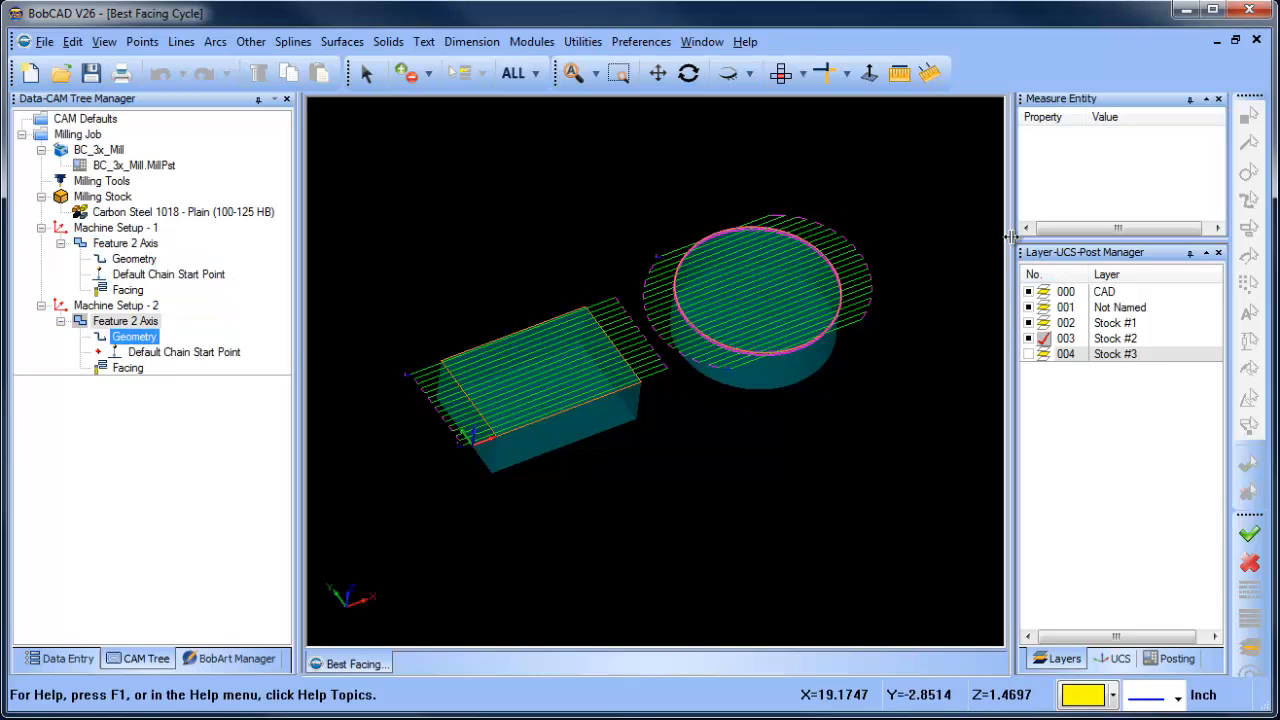
- Enlarge the Layer-UCS-Post Manager pane and post the NC code for the Milling Job
drag(1013, 240, 967, 232)
drag(1062, 243, 1062, 172)
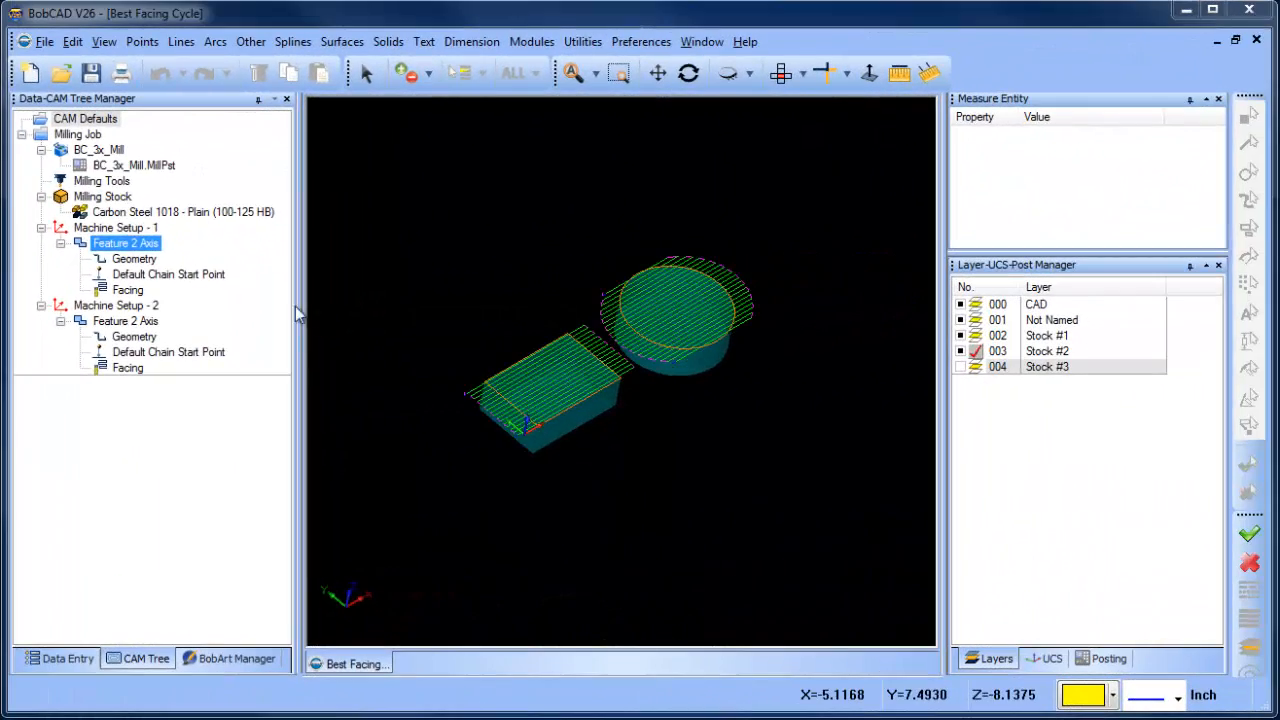
click(100, 181)
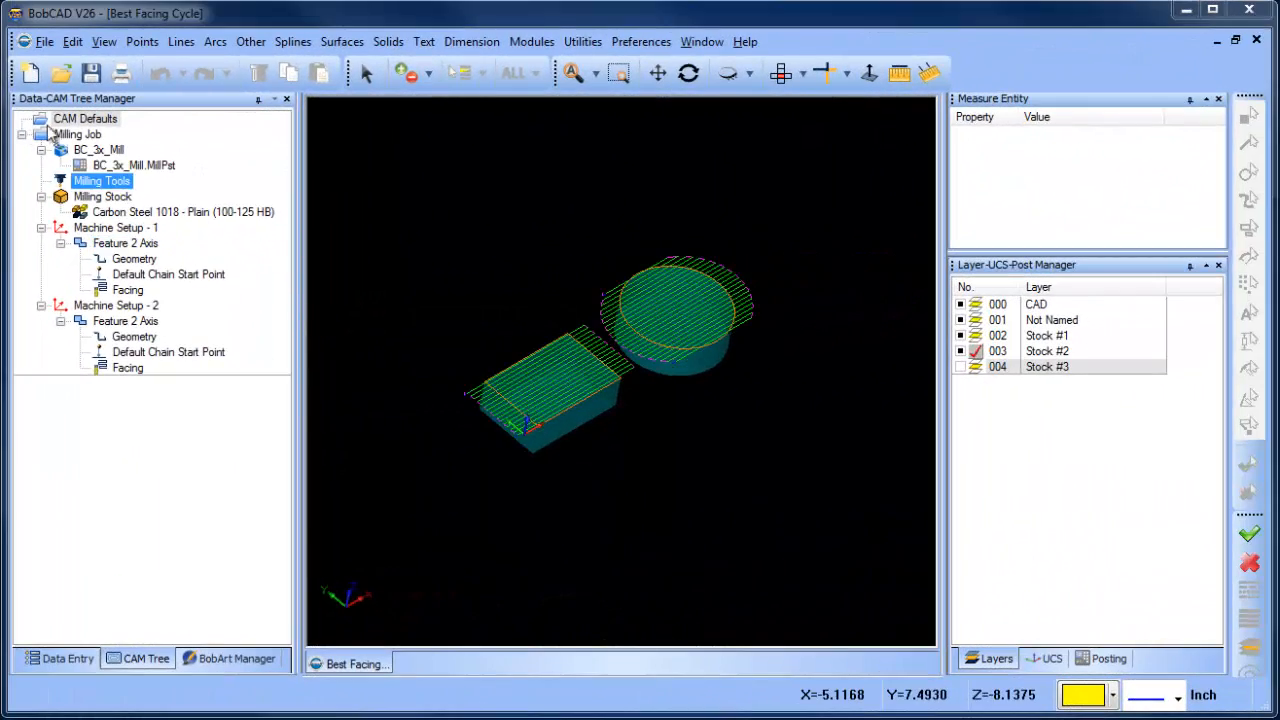
click(78, 134)
right_click(82, 137)
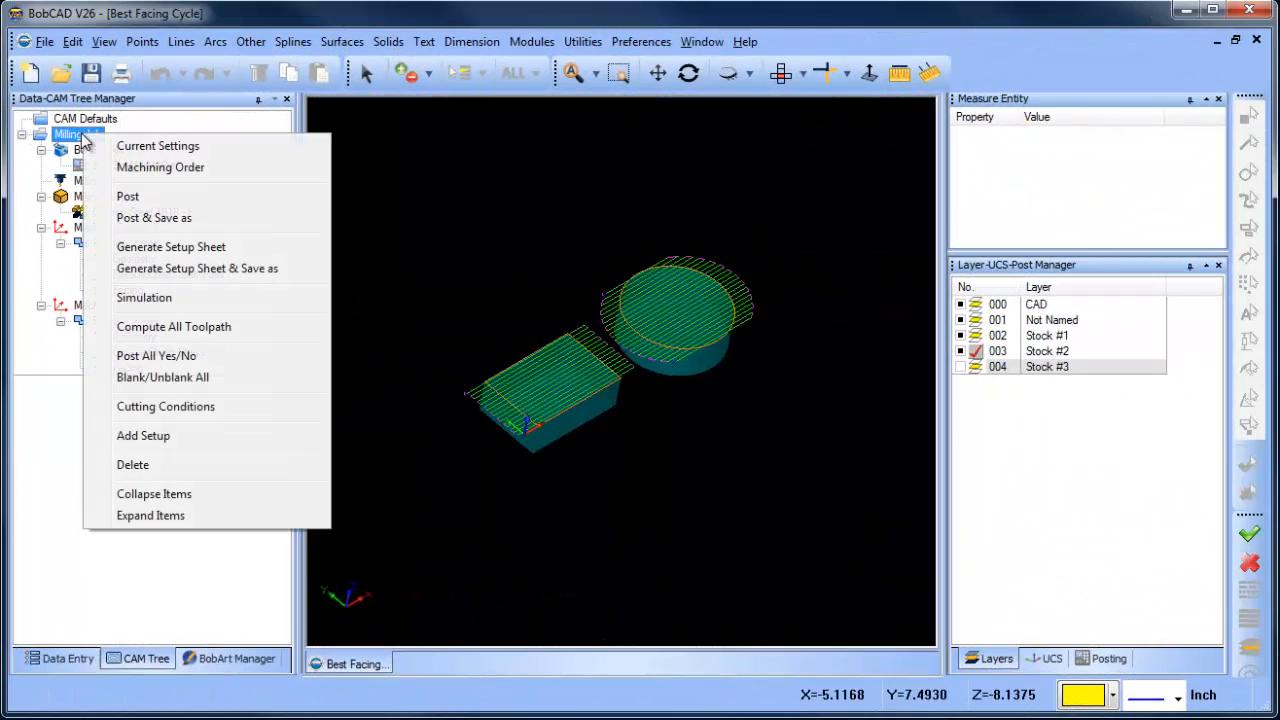
click(172, 205)
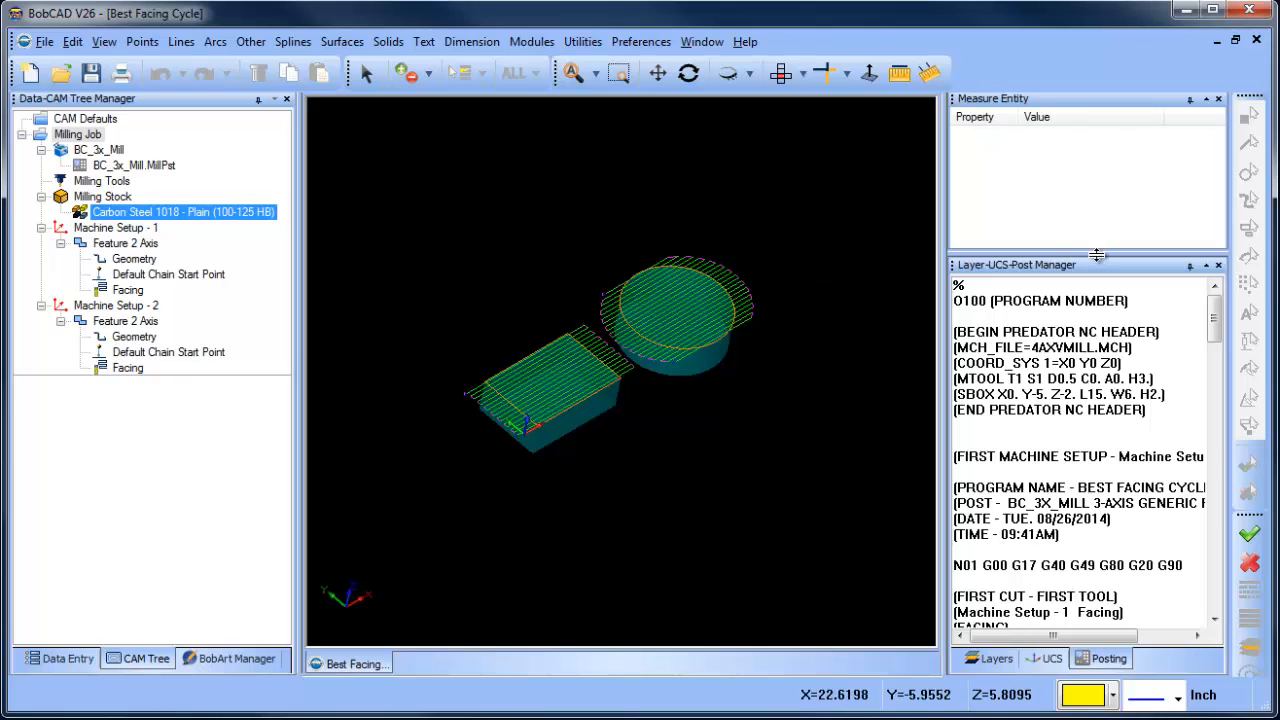
- Examine the posted code for the work offset call in Machine Setup - 1 and at the change to Machine Setup - 2
scroll(1070, 360, down, 2)
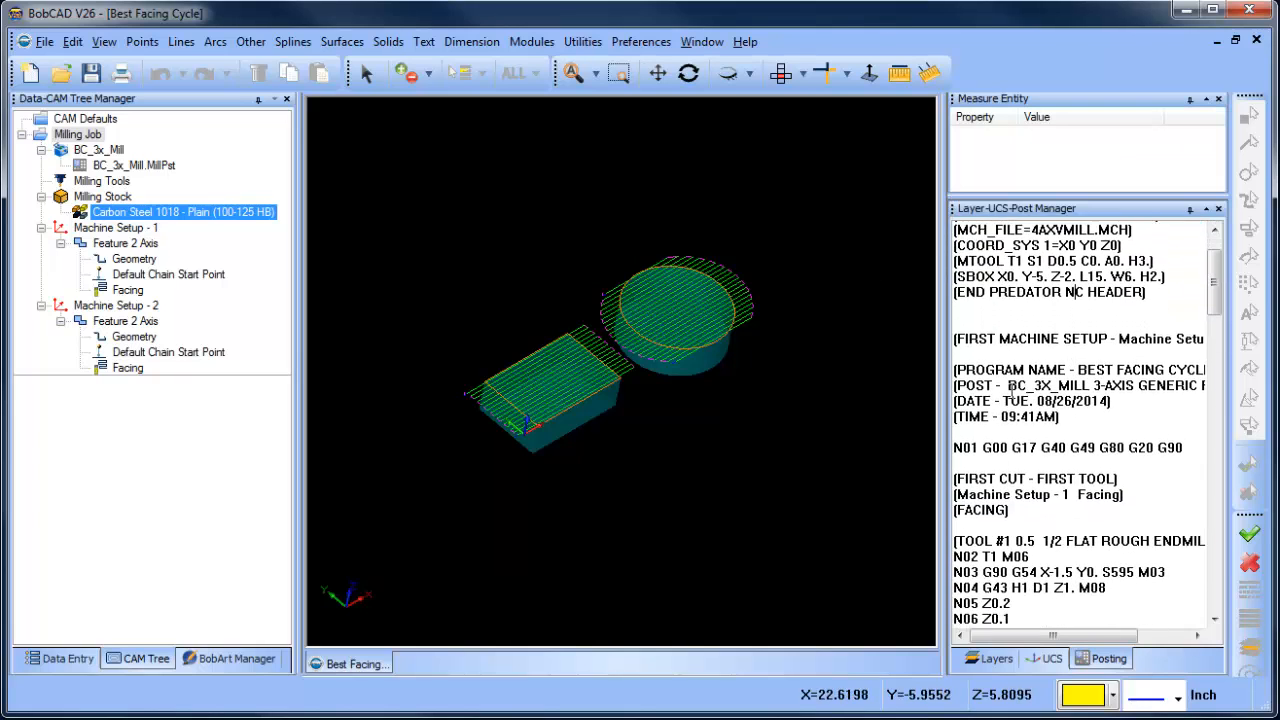
drag(943, 325, 921, 325)
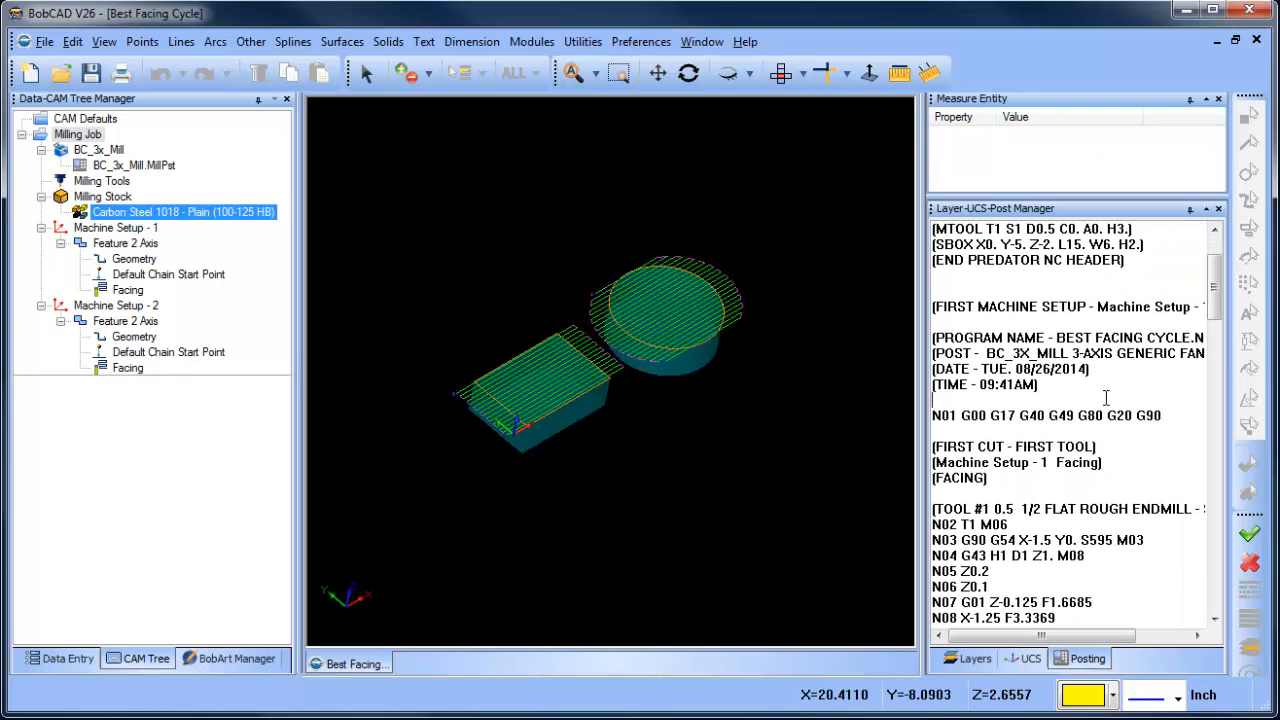
scroll(1118, 482, down, 1)
scroll(1118, 482, down, 2)
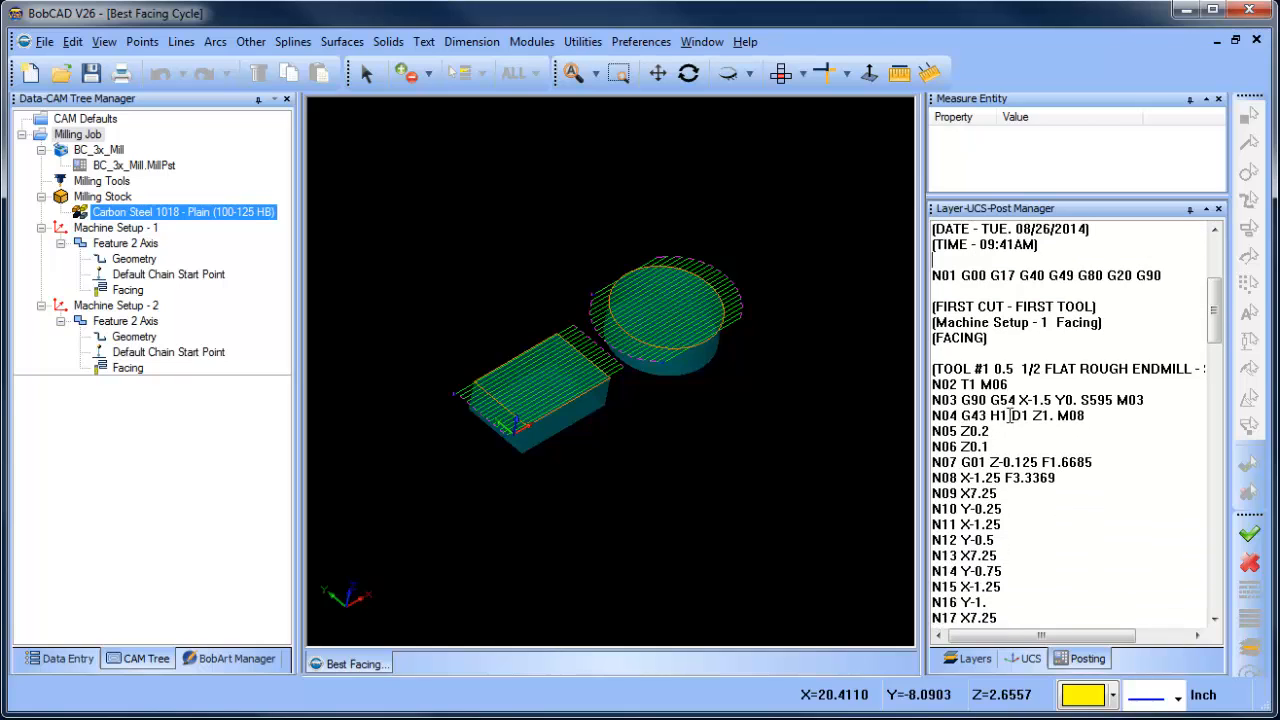
drag(979, 400, 1141, 401)
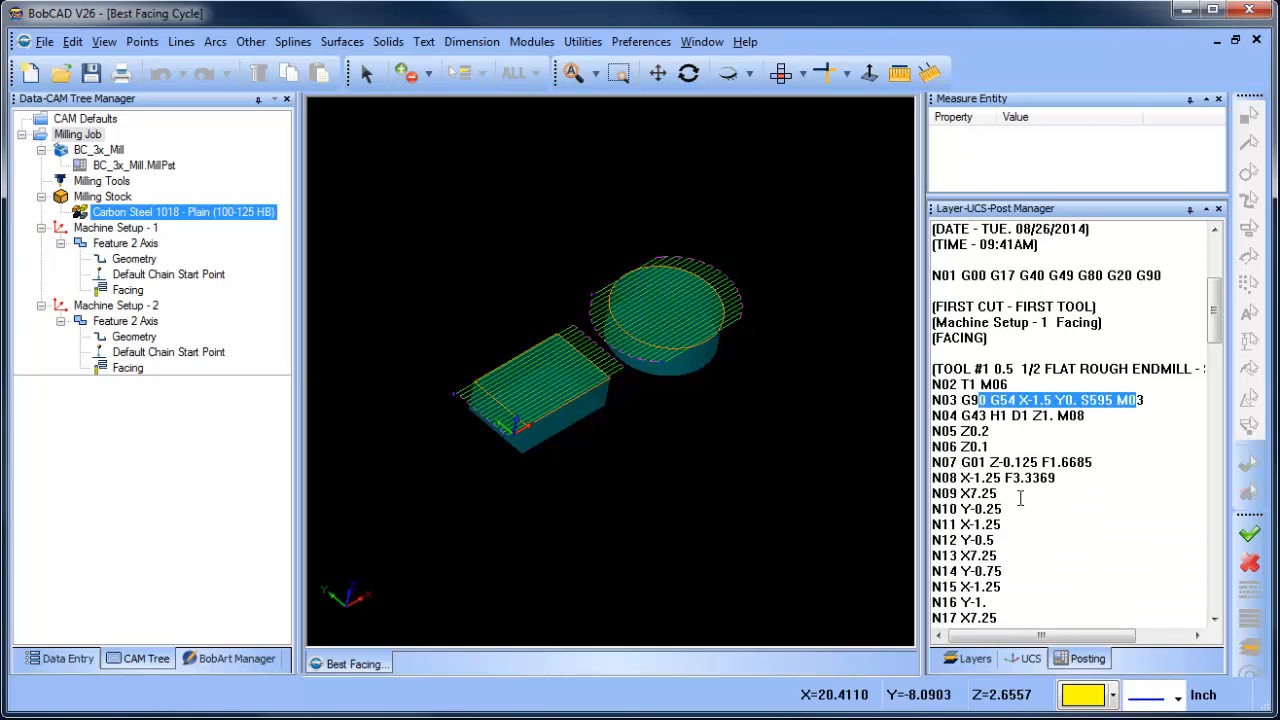
scroll(1066, 486, down, 15)
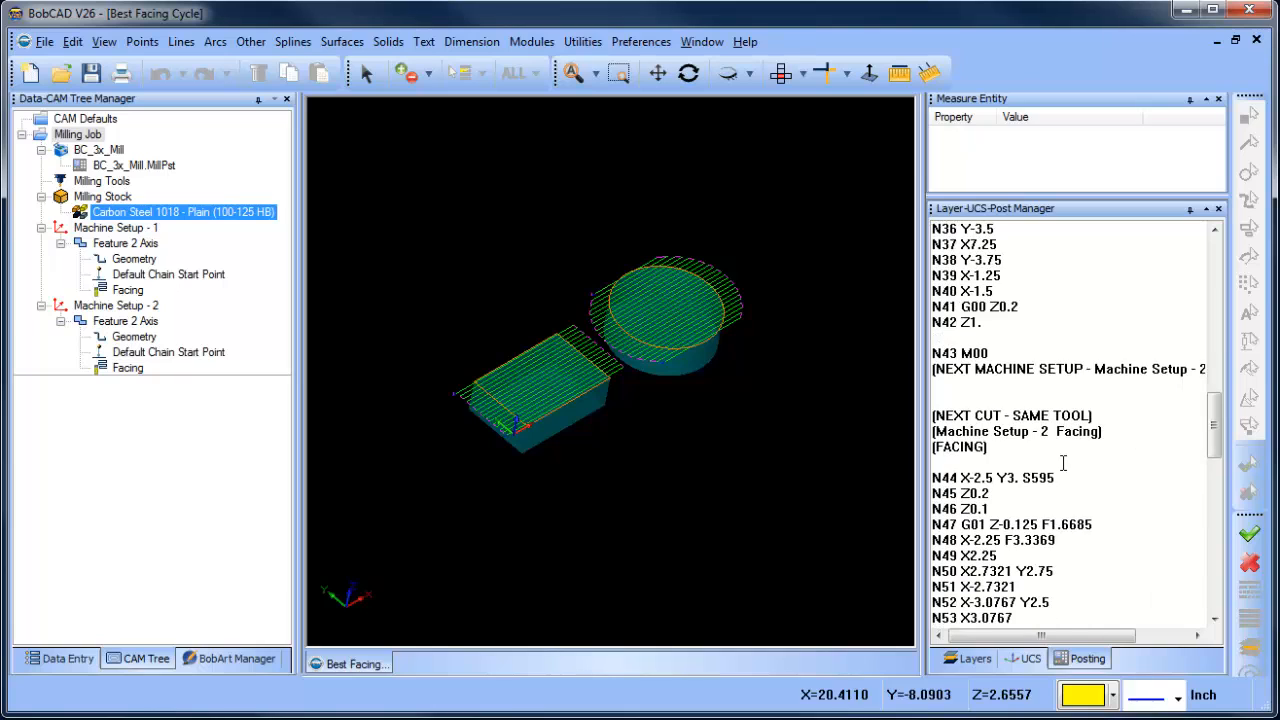
drag(953, 352, 1130, 372)
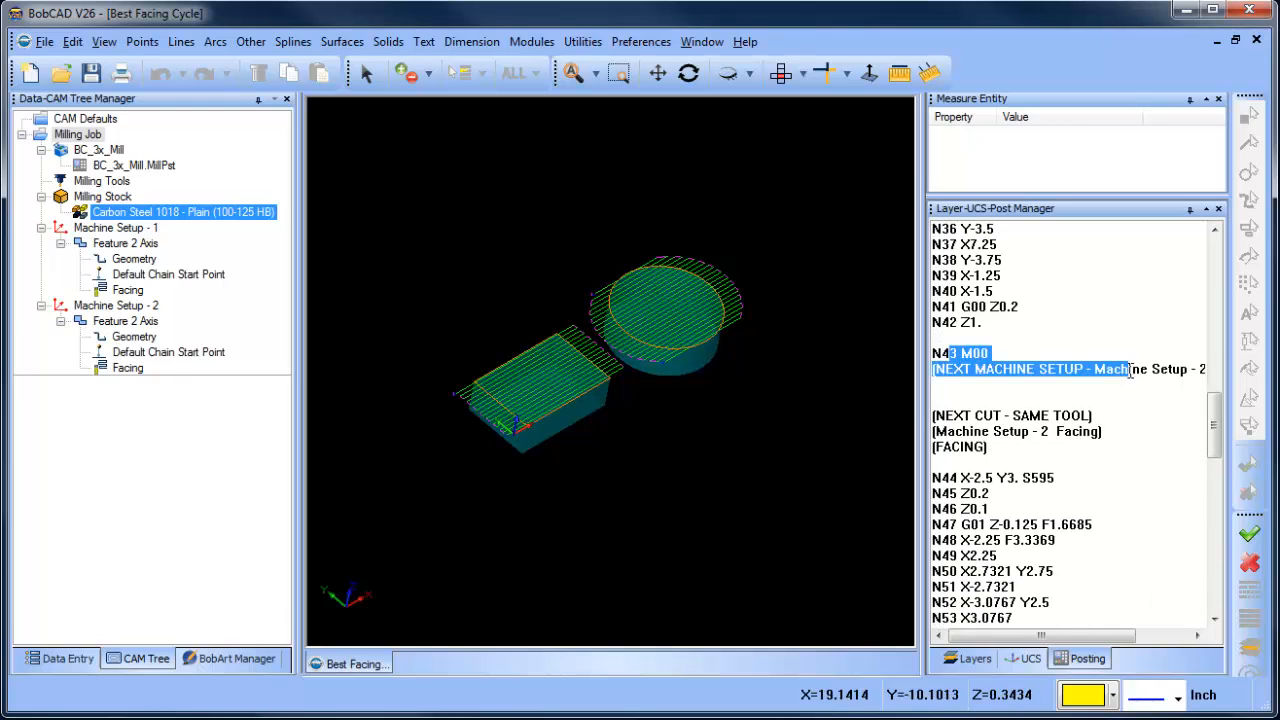
click(1142, 394)
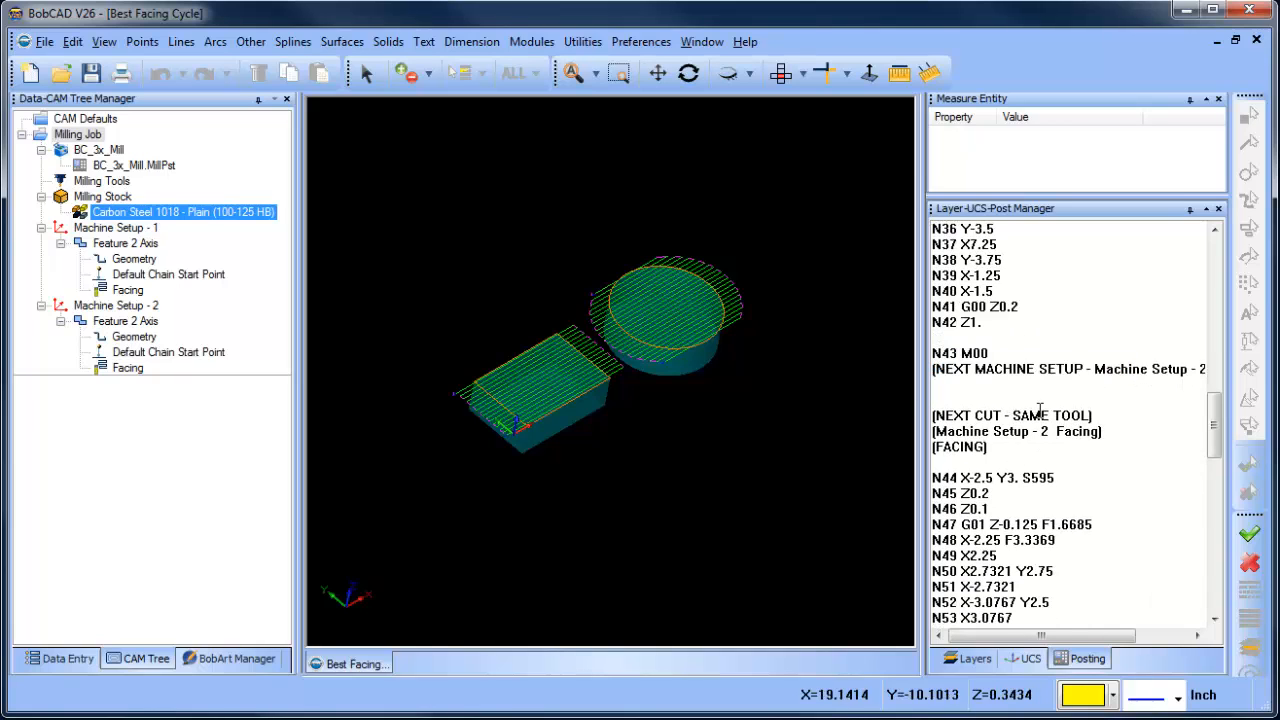
scroll(1020, 406, down, 1)
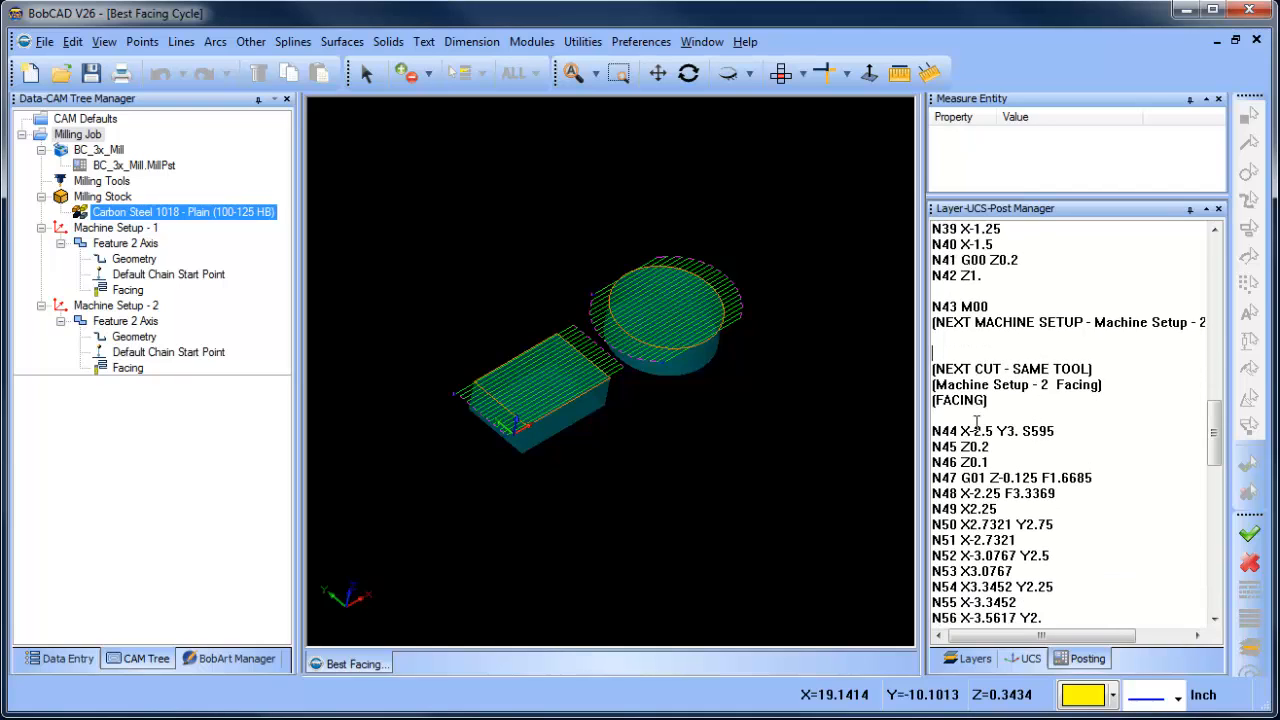
drag(921, 346, 888, 346)
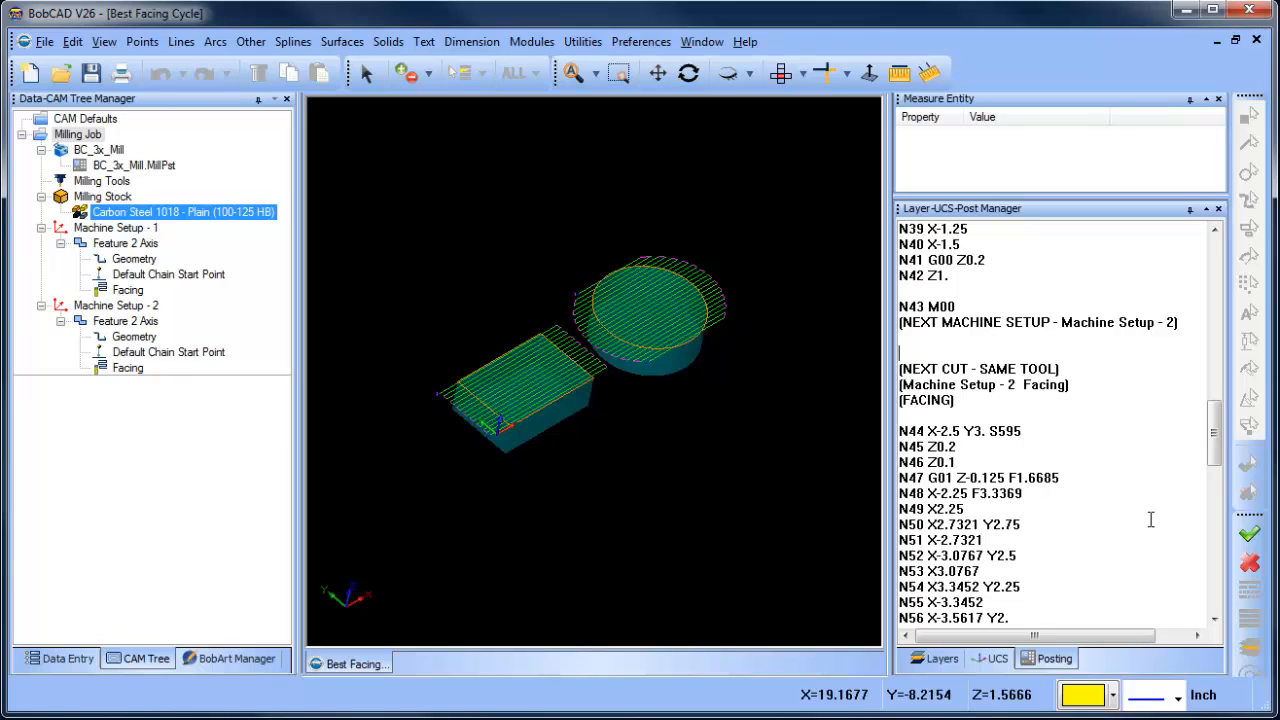
- Open the BC_3x_Mill post processor file in Notepad for editing and leave the post processor selection unchanged
right_click(165, 172)
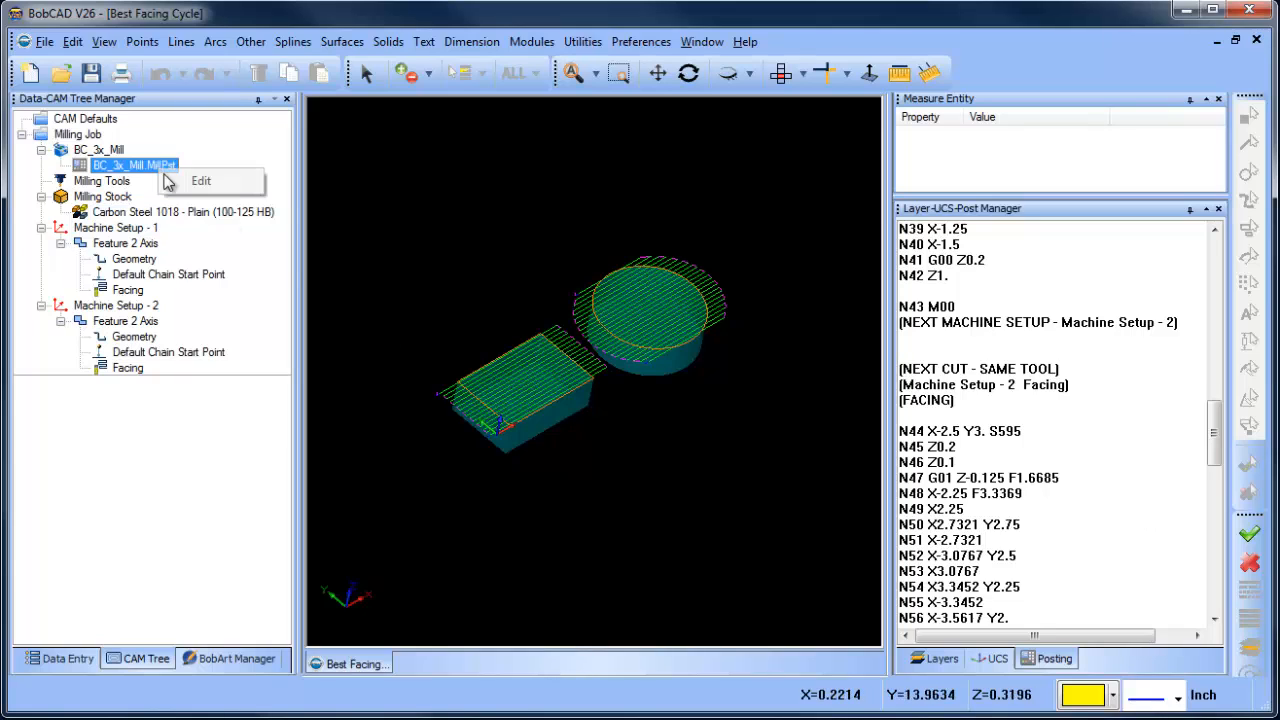
click(198, 181)
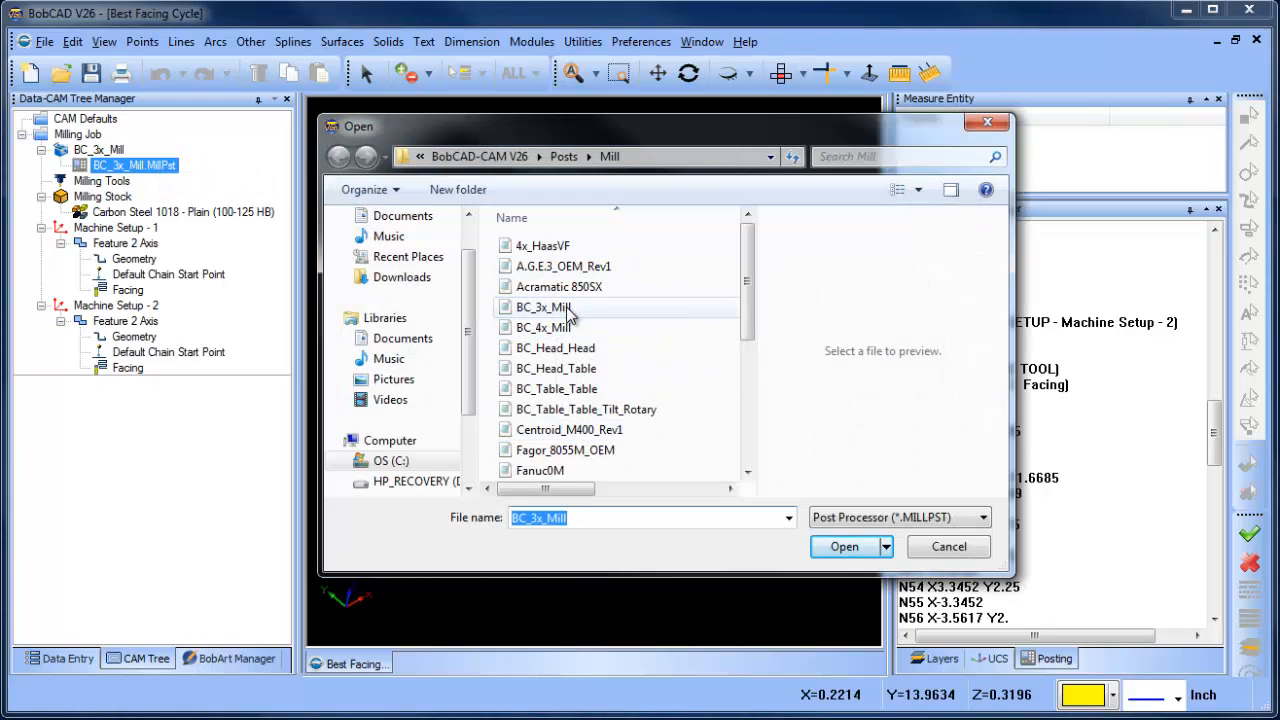
right_click(567, 315)
click(659, 370)
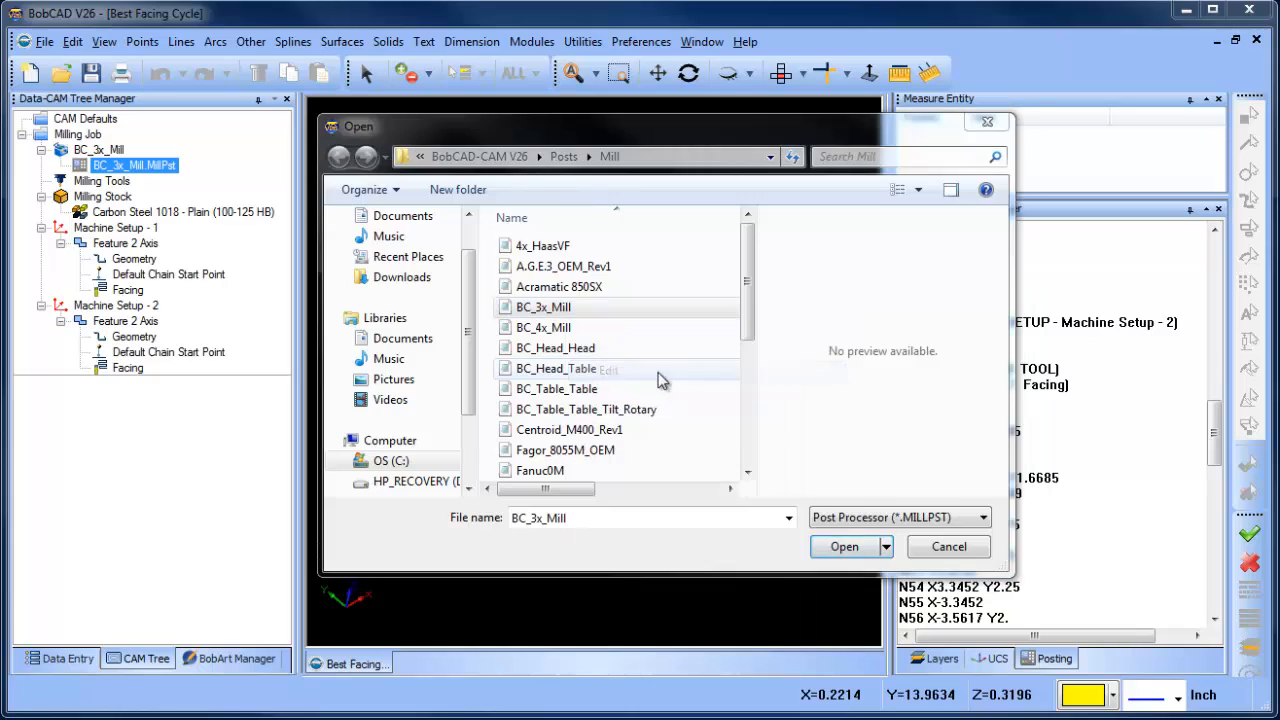
click(937, 548)
click(876, 405)
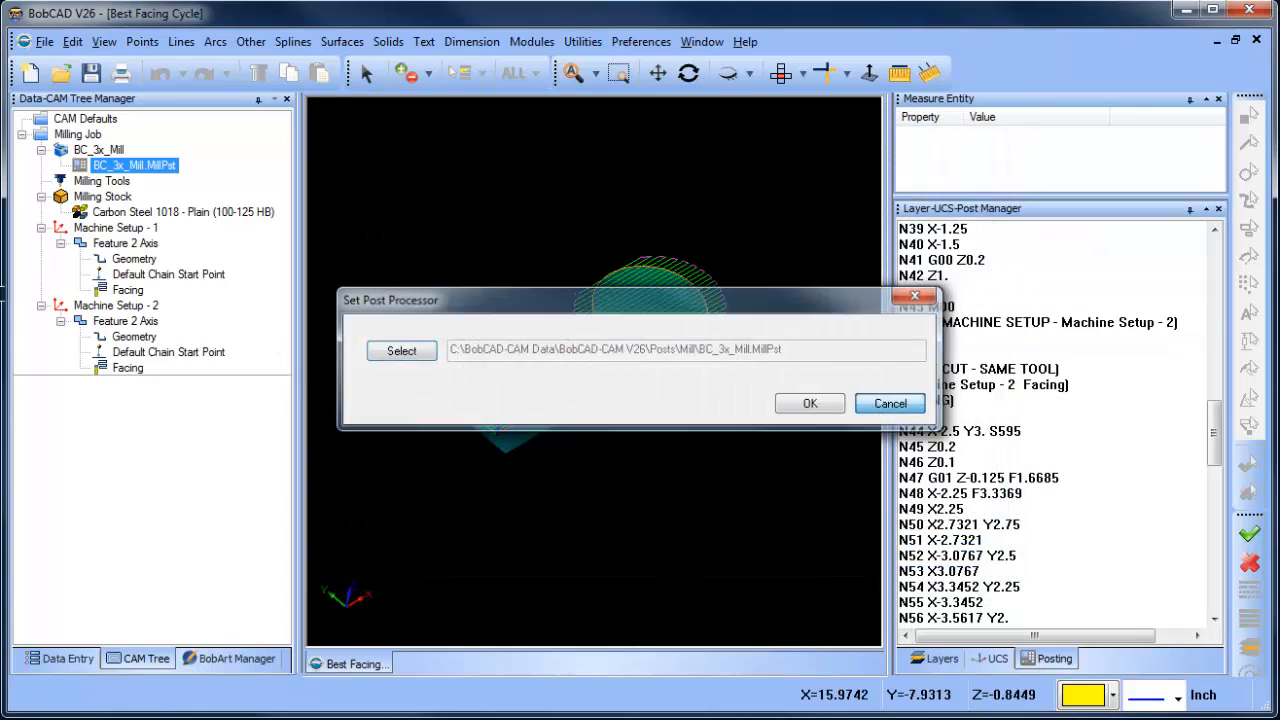
drag(0, 97, 626, 40)
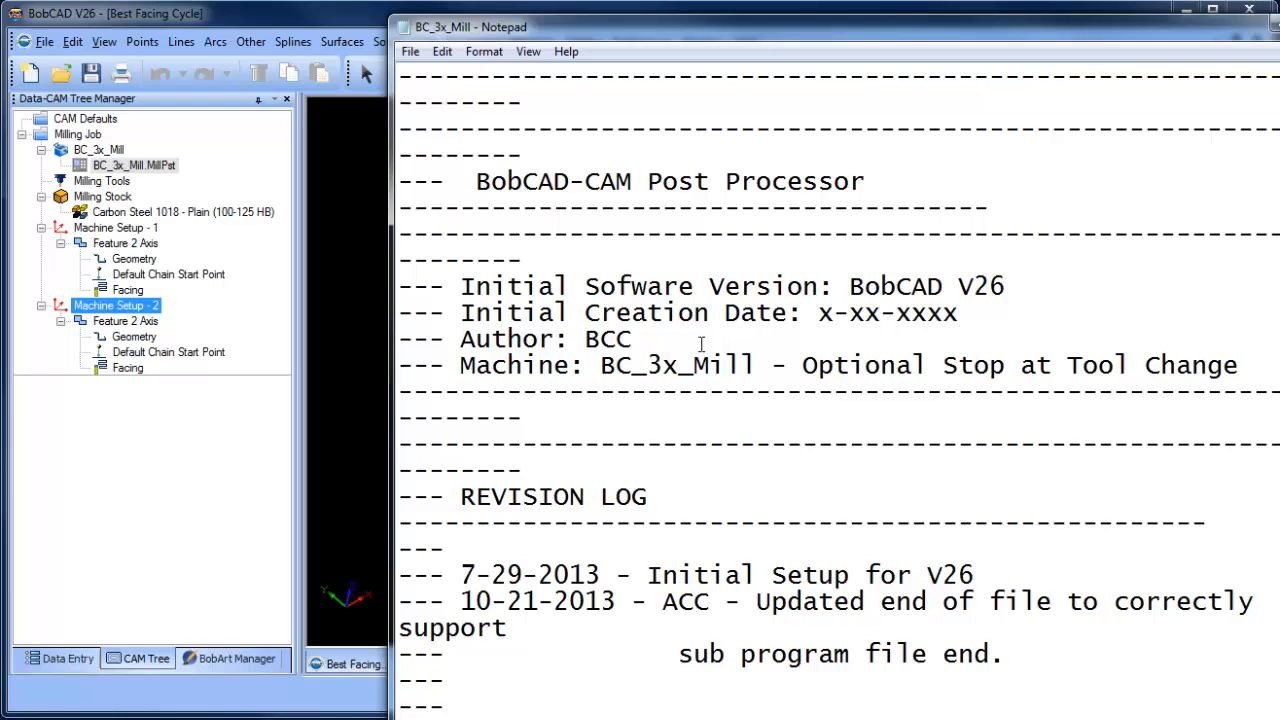
- Examine the file start, tool change and null tool change blocks in the BC_3x_Mill post processor file
scroll(669, 429, down, 17)
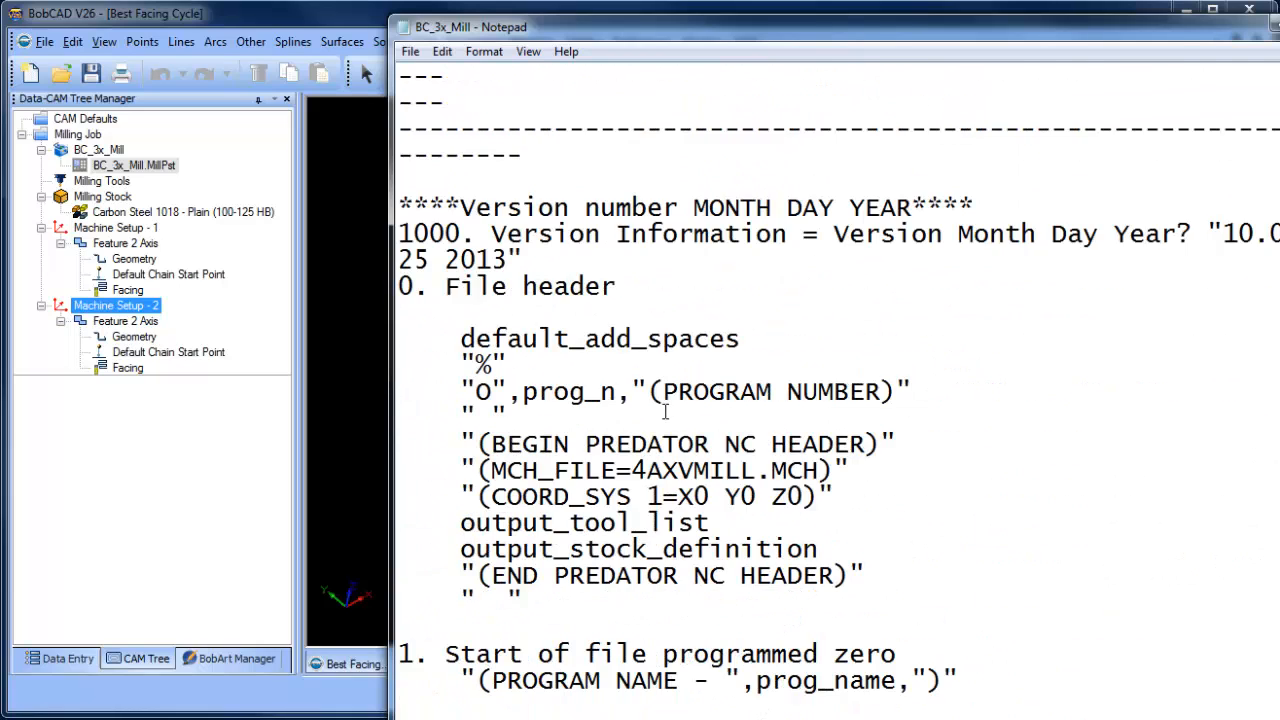
scroll(679, 401, down, 7)
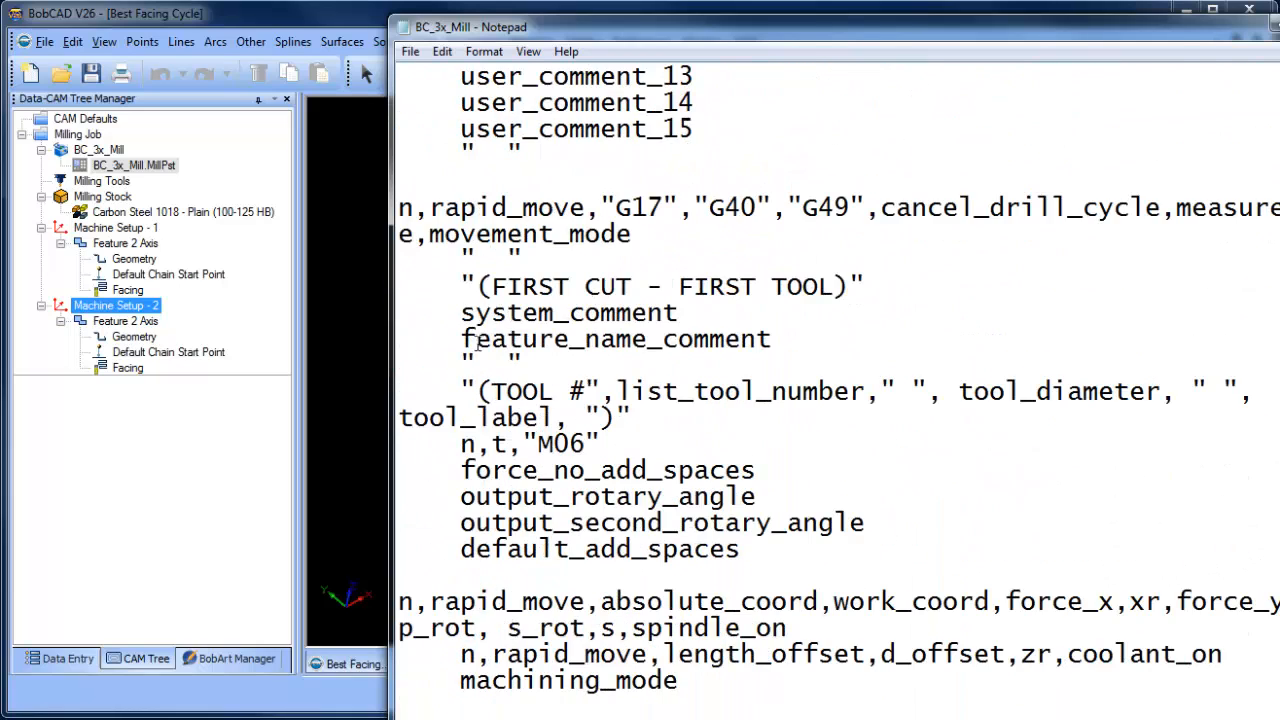
scroll(465, 474, down, 2)
scroll(440, 540, down, 4)
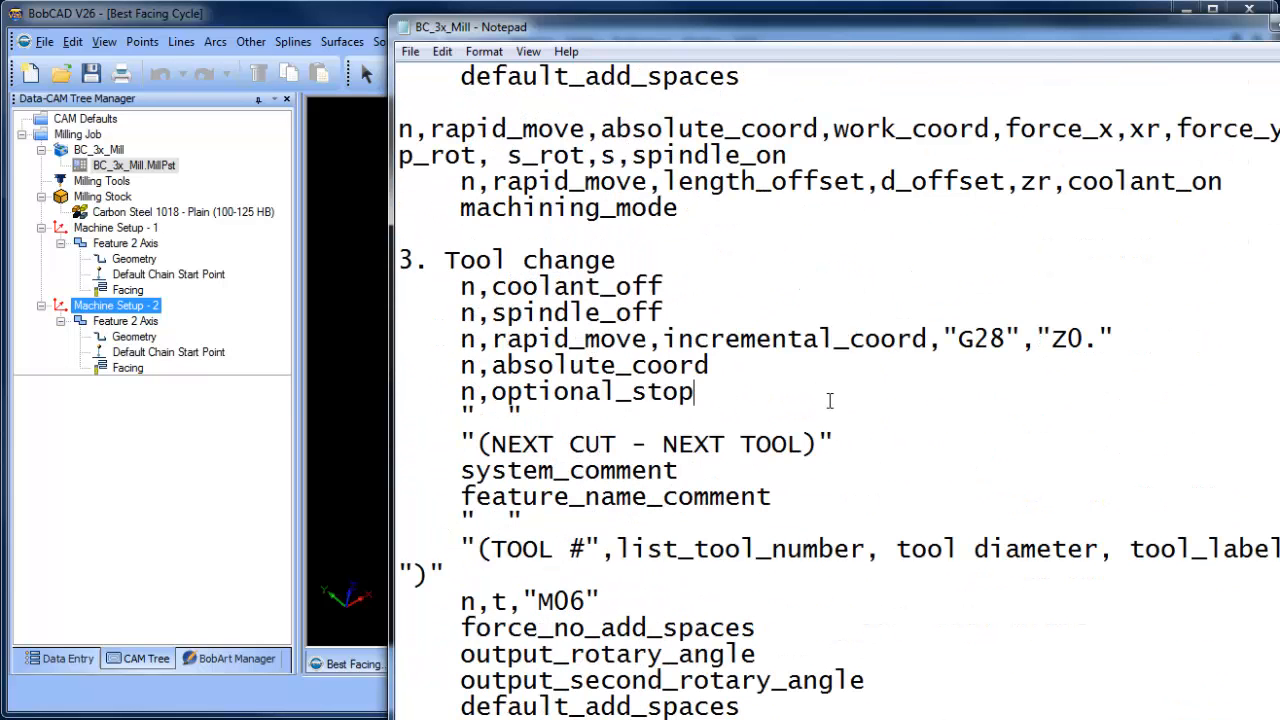
click(842, 410)
scroll(660, 350, down, 7)
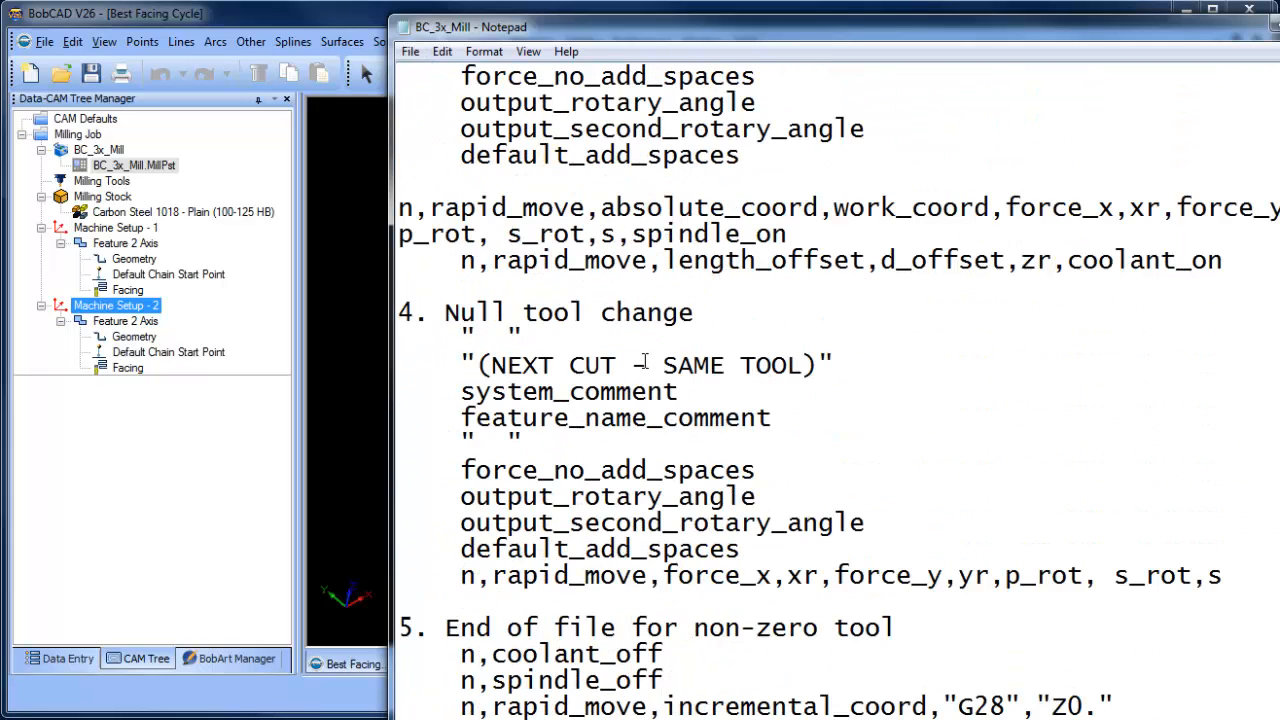
scroll(438, 365, down, 18)
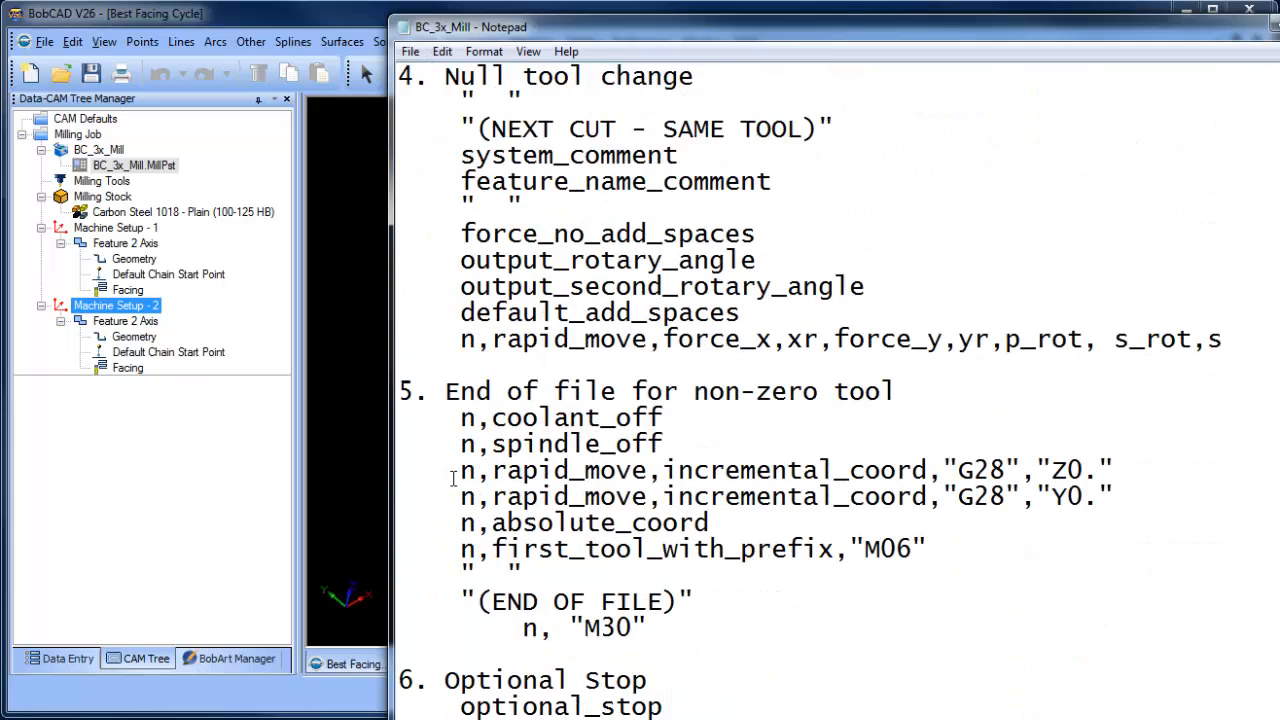
- Set block 26 of the post processor to debug_on, save the file and return to BobCAD
scroll(488, 486, down, 10)
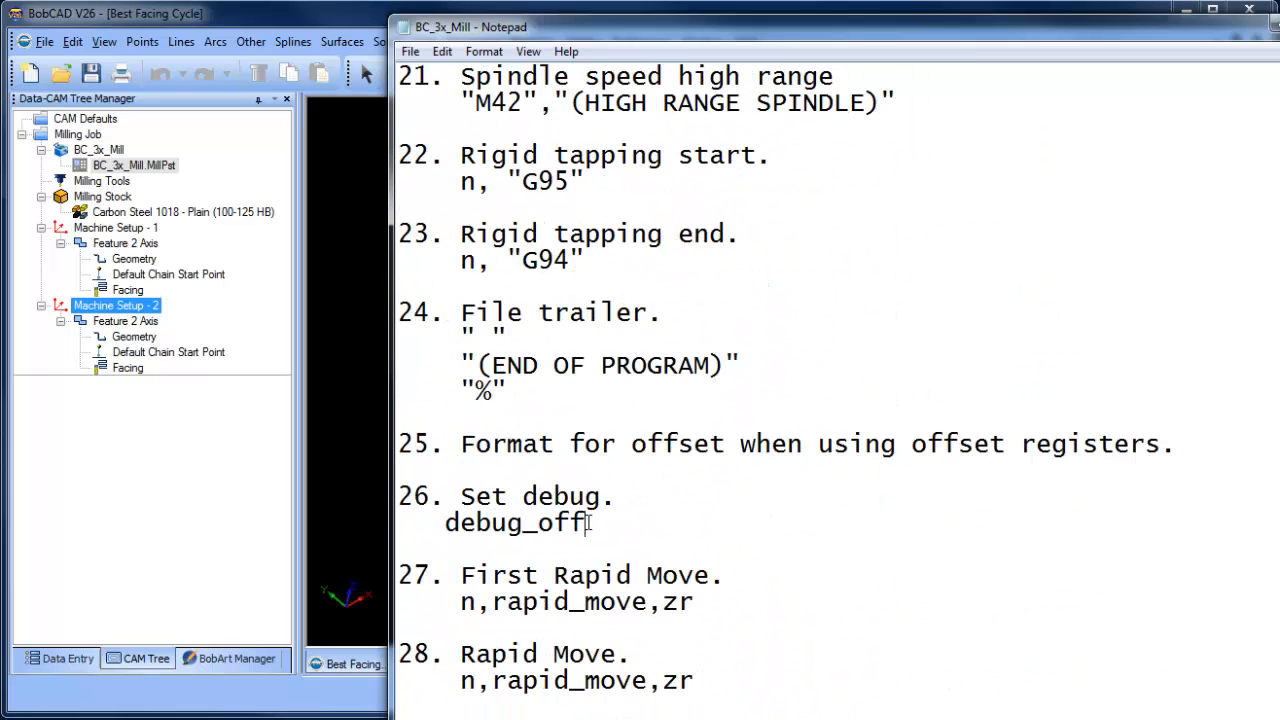
key(BackSpace)
text(n)
click(410, 51)
click(447, 114)
click(189, 181)
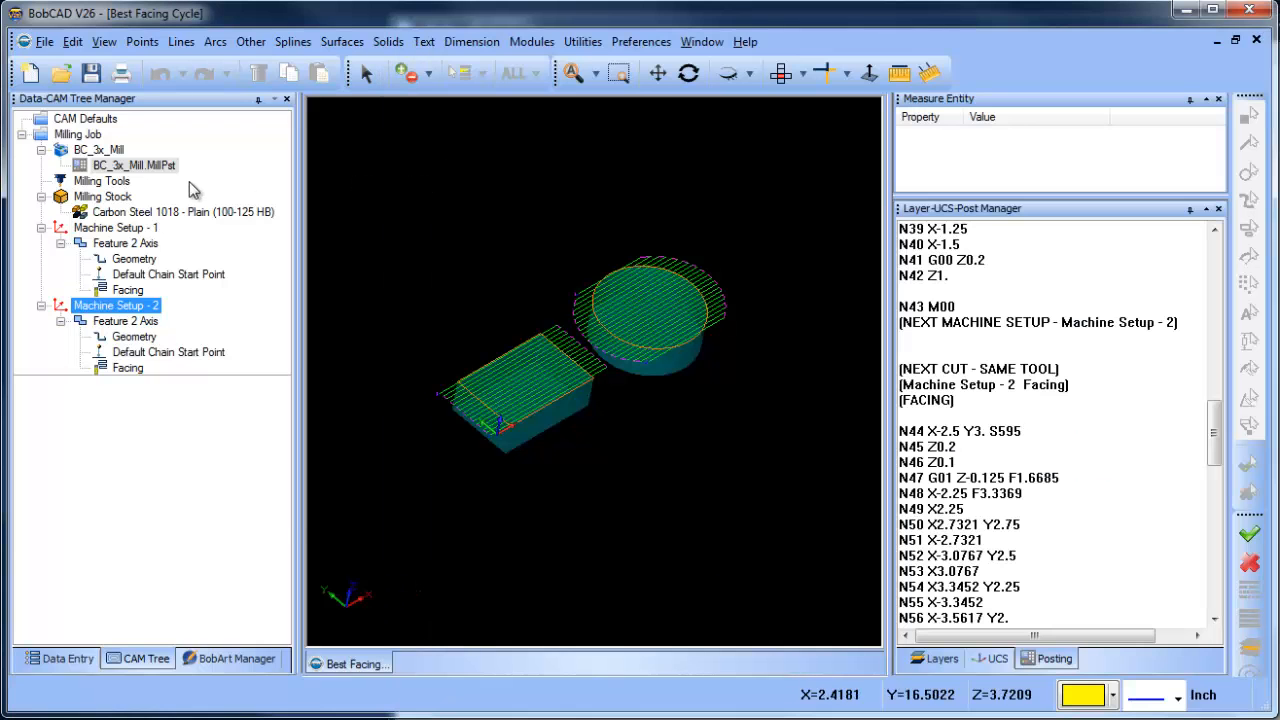
- Post the Milling Job again and enlarge the Layer-UCS-Post Manager pane to fit the full code lines
right_click(90, 134)
click(128, 196)
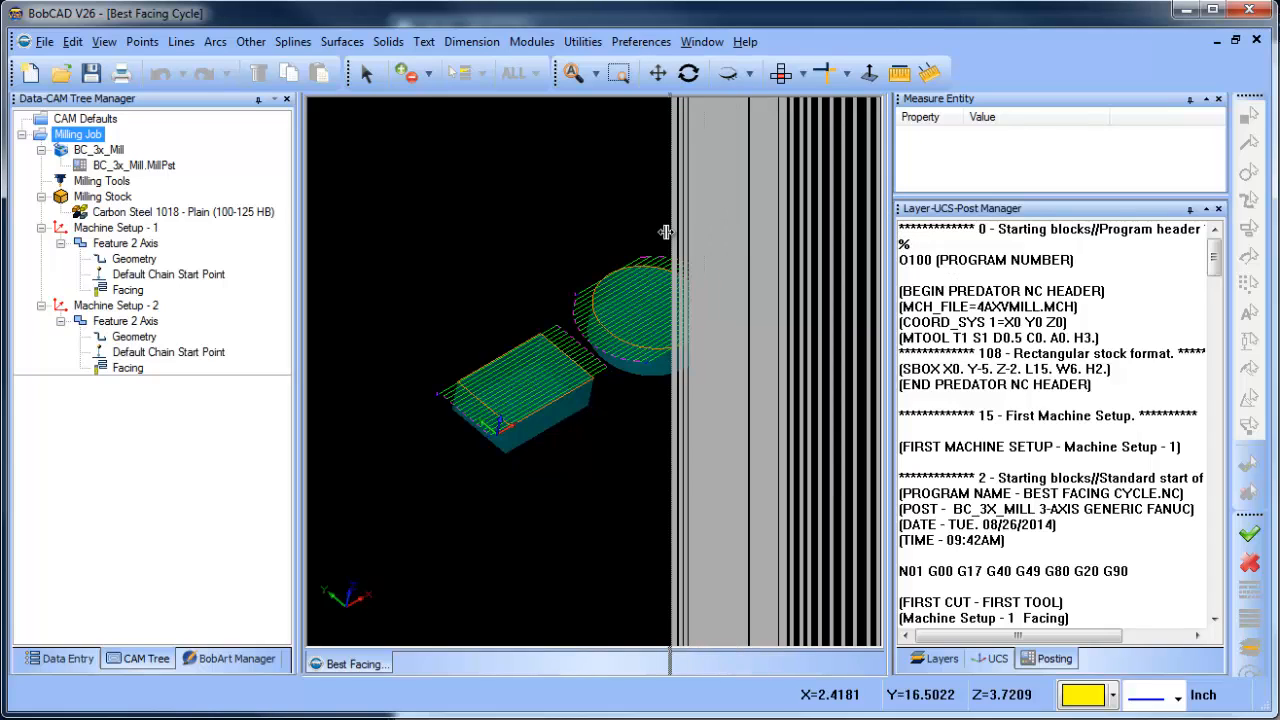
drag(665, 232, 668, 232)
drag(1028, 199, 1032, 146)
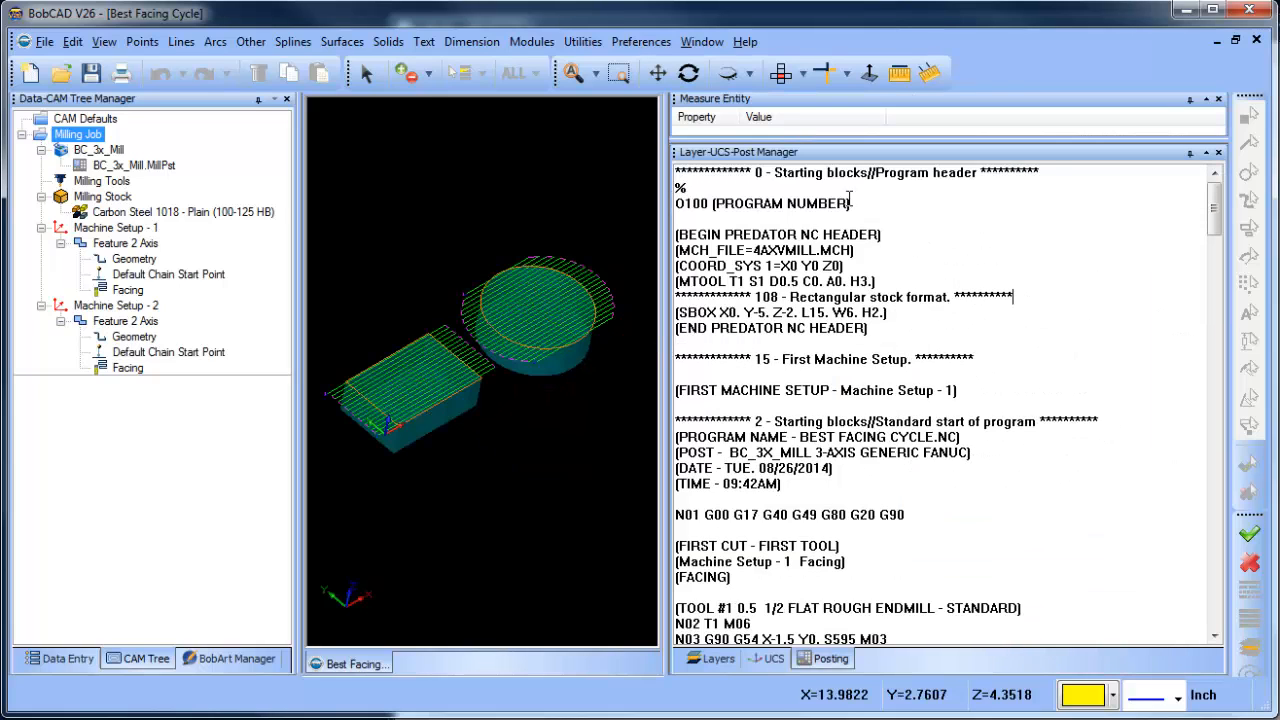
- Examine the program header, first machine setup and start of program blocks in the debug code, down to the first tool call
drag(754, 172, 826, 173)
drag(755, 358, 870, 359)
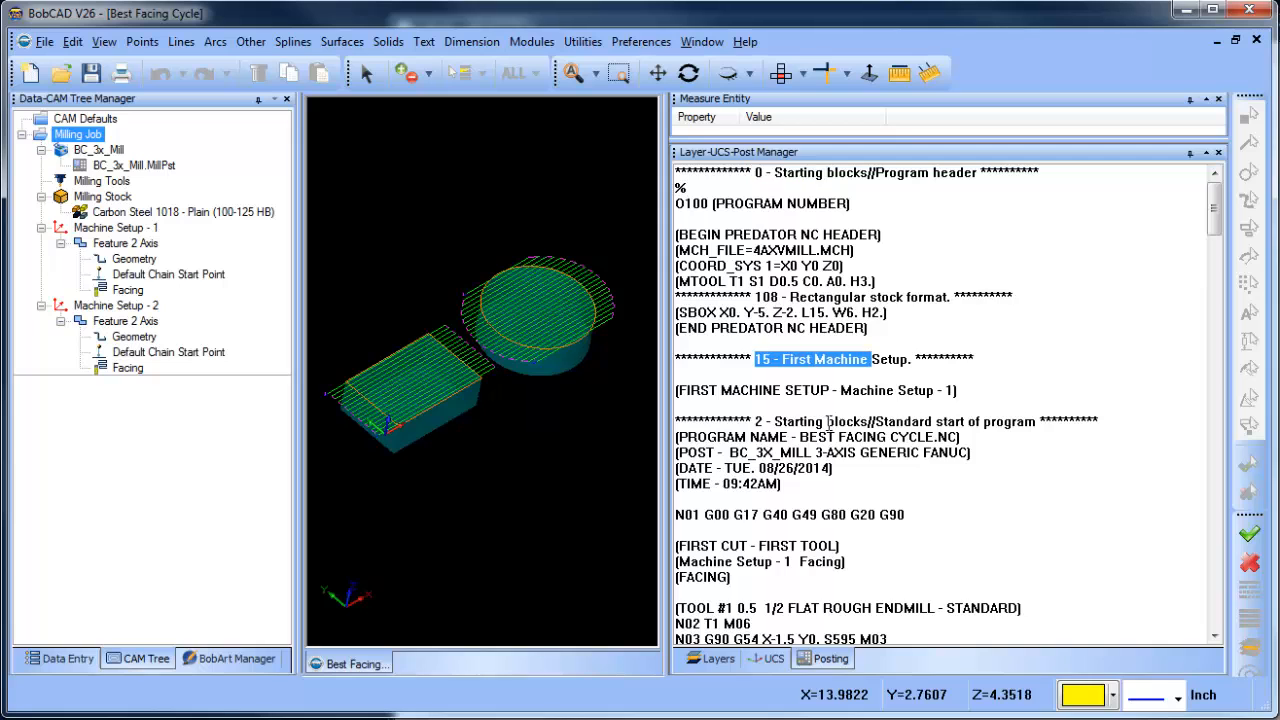
drag(752, 421, 868, 422)
scroll(856, 497, down, 4)
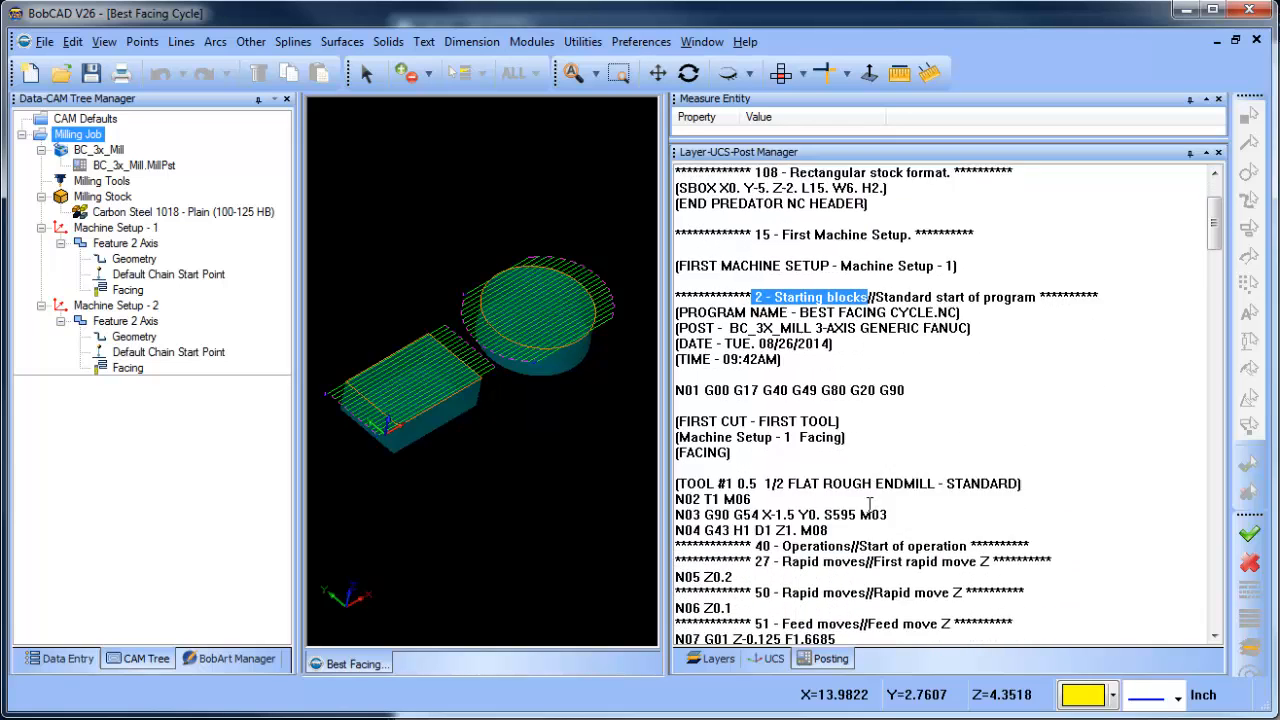
drag(752, 484, 838, 510)
click(1100, 397)
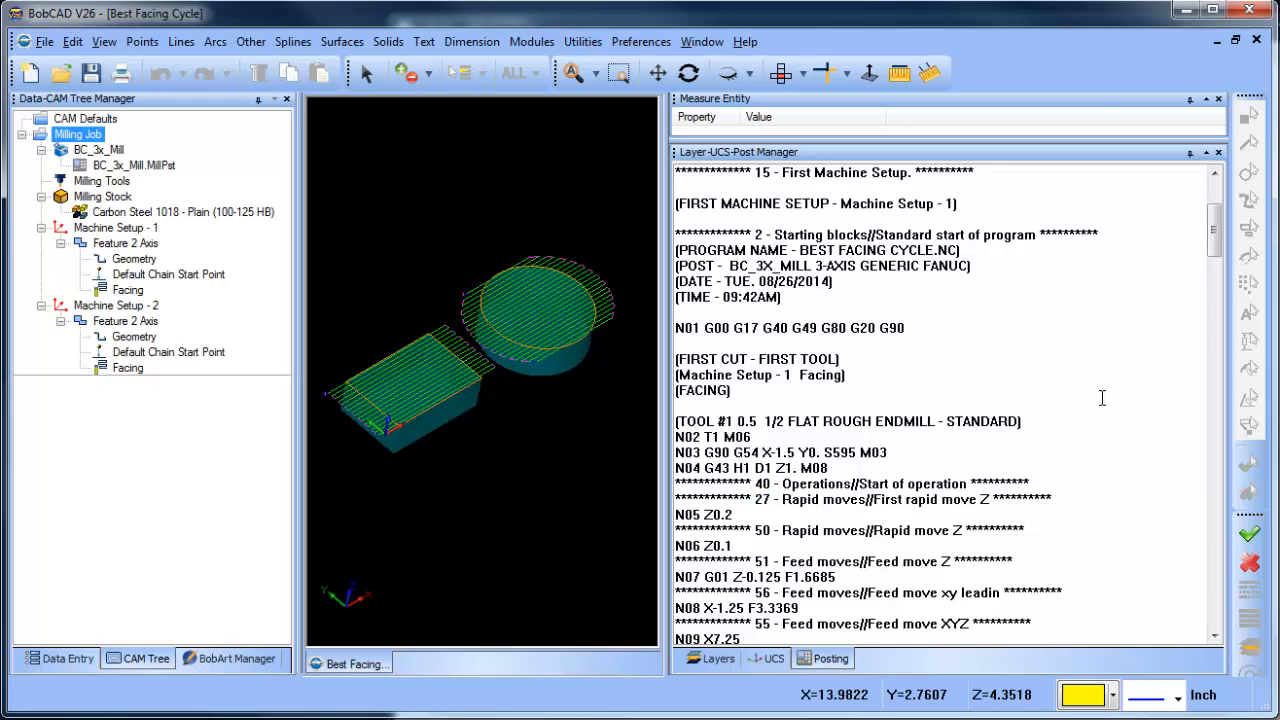
- Examine the machine setup change and same-tool change blocks in the debug code, including the first rapid line of Machine Setup - 2
scroll(1102, 398, down, 20)
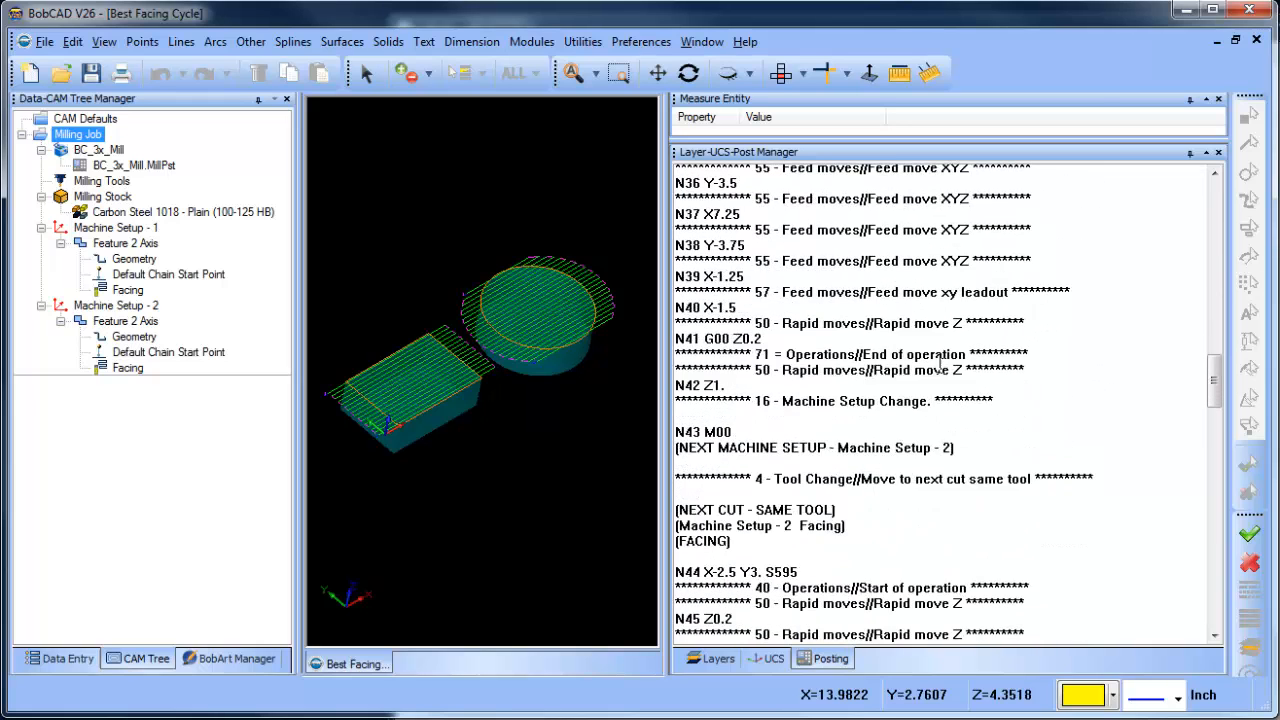
scroll(940, 365, down, 4)
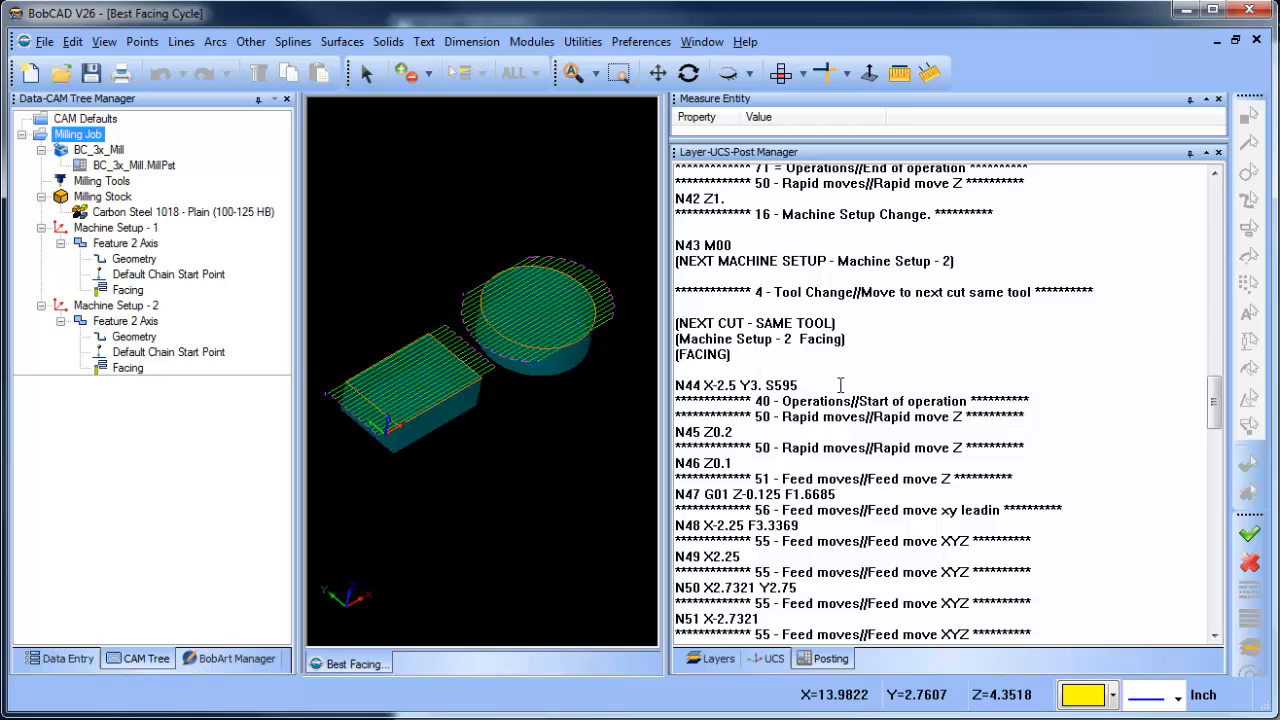
drag(781, 216, 990, 218)
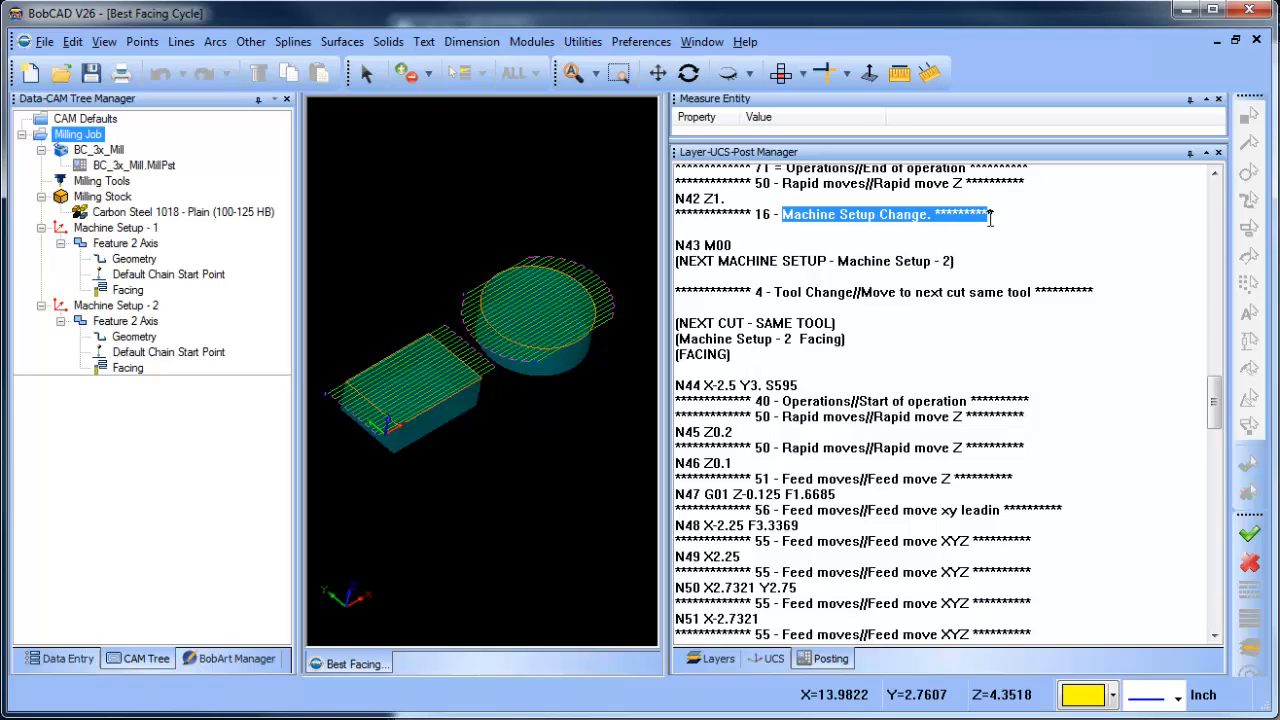
double_click(710, 245)
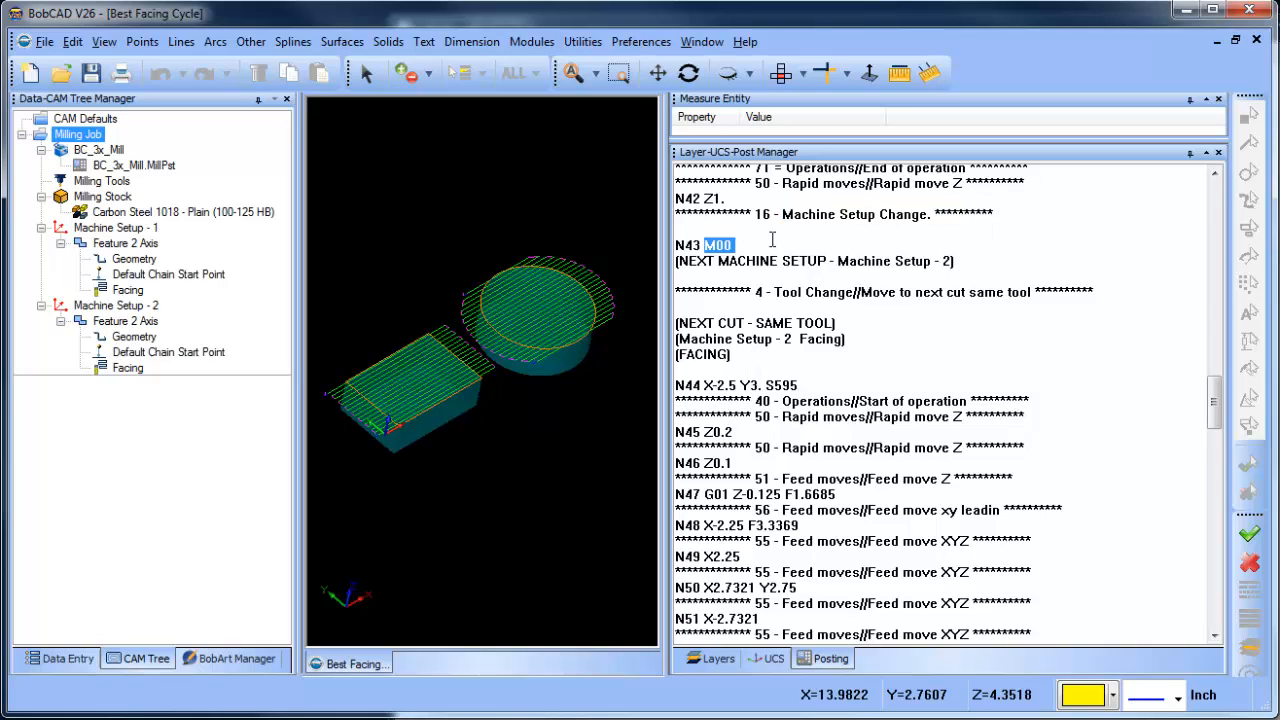
drag(727, 261, 956, 261)
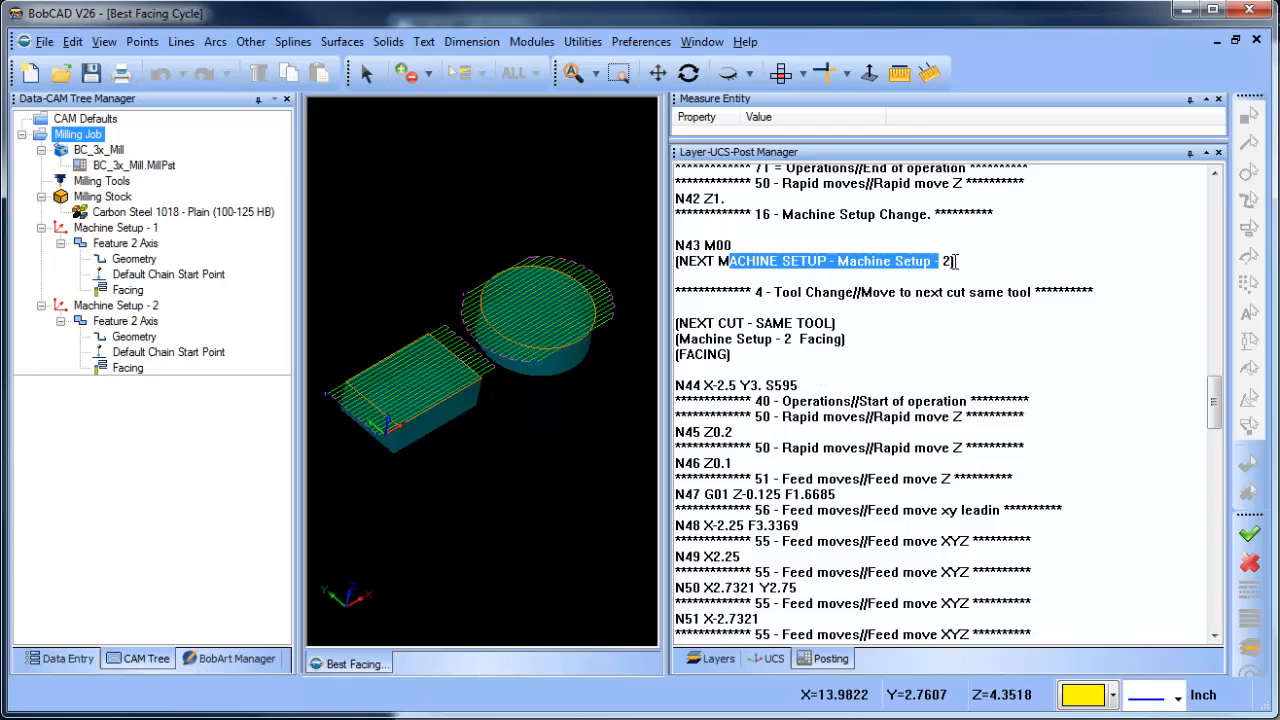
click(938, 360)
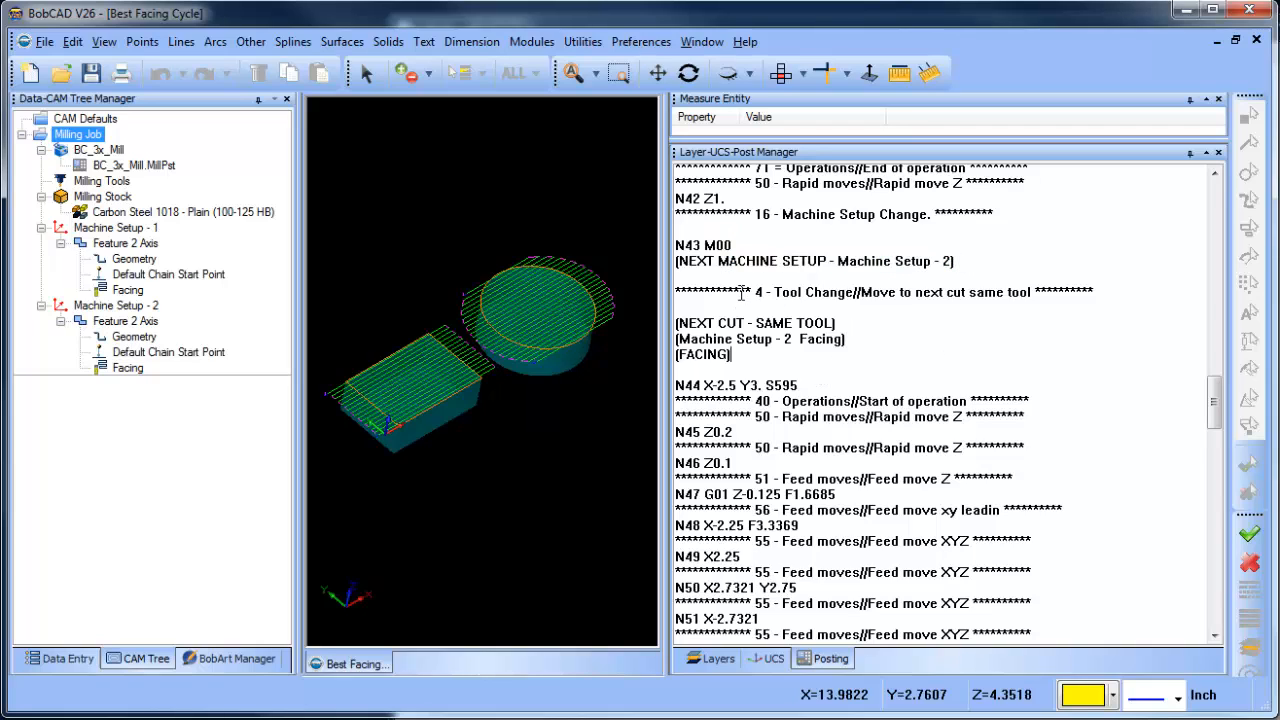
drag(755, 292, 1082, 292)
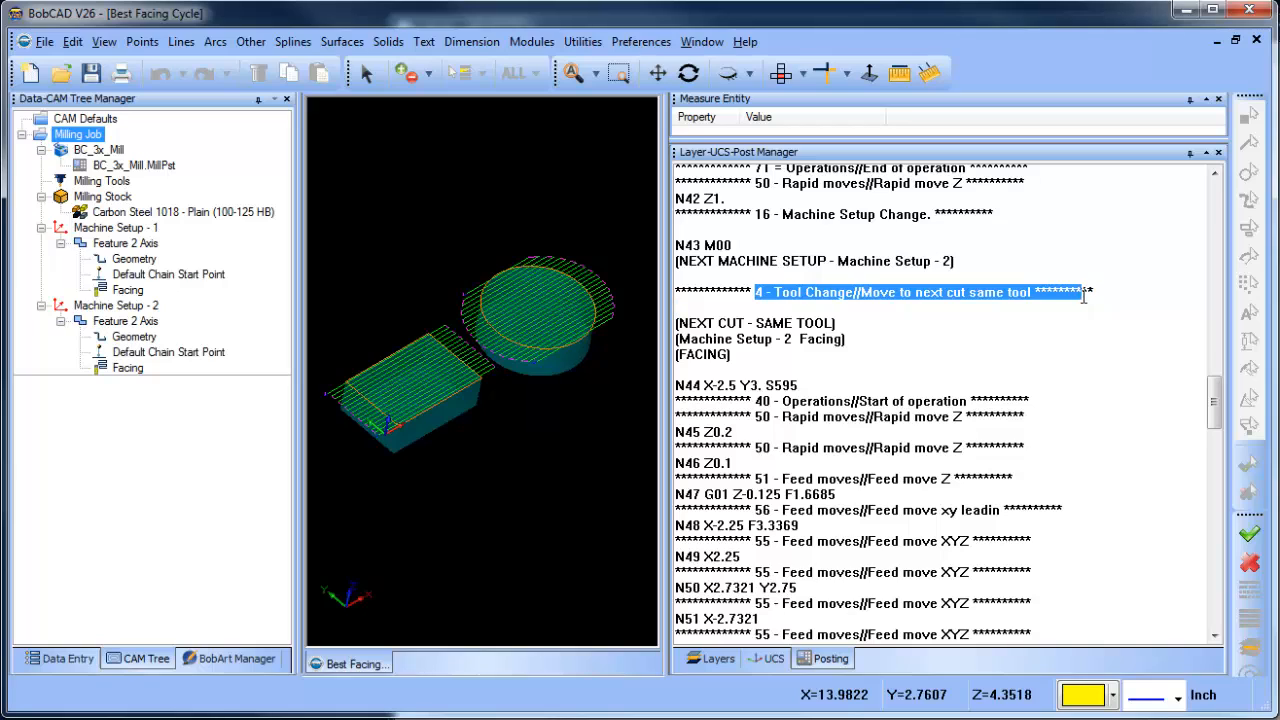
click(965, 343)
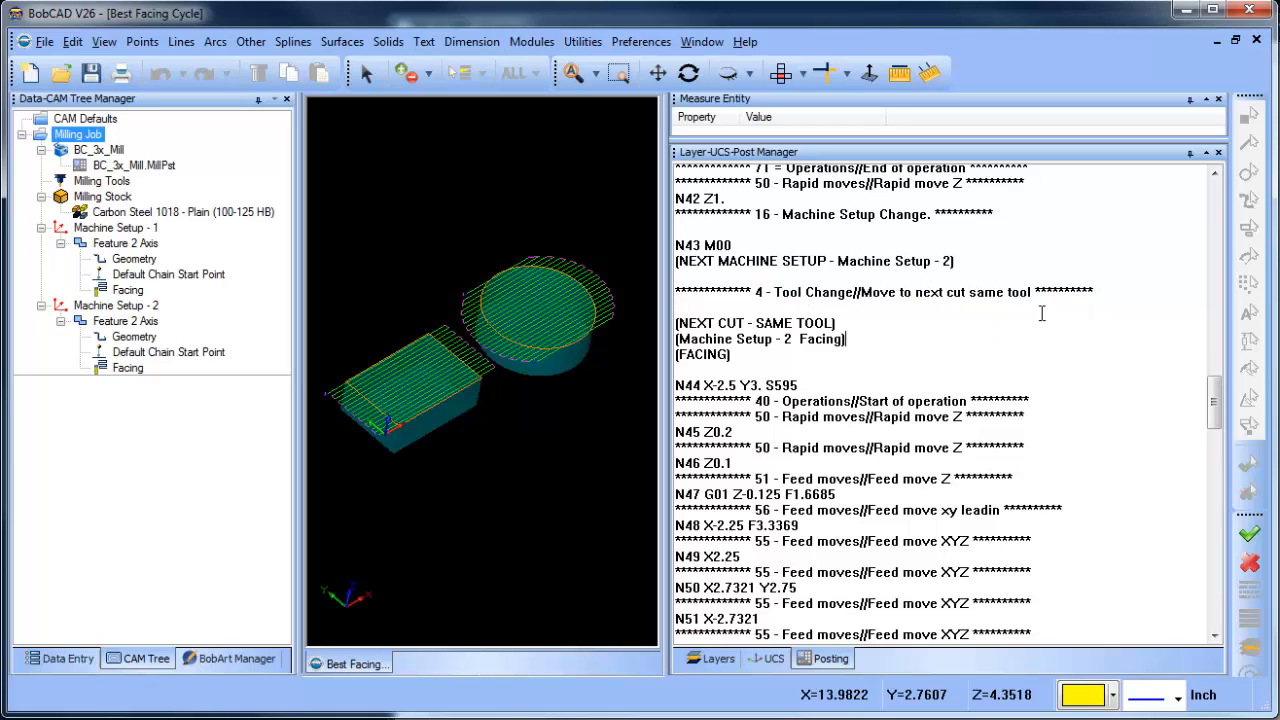
drag(822, 384, 685, 386)
click(844, 367)
- Switch to Notepad and copy the rapid_move line with work_coord, ending in spindle_on, from block 2, Start of file Standard
key(alt+Tab)
scroll(774, 514, up, 17)
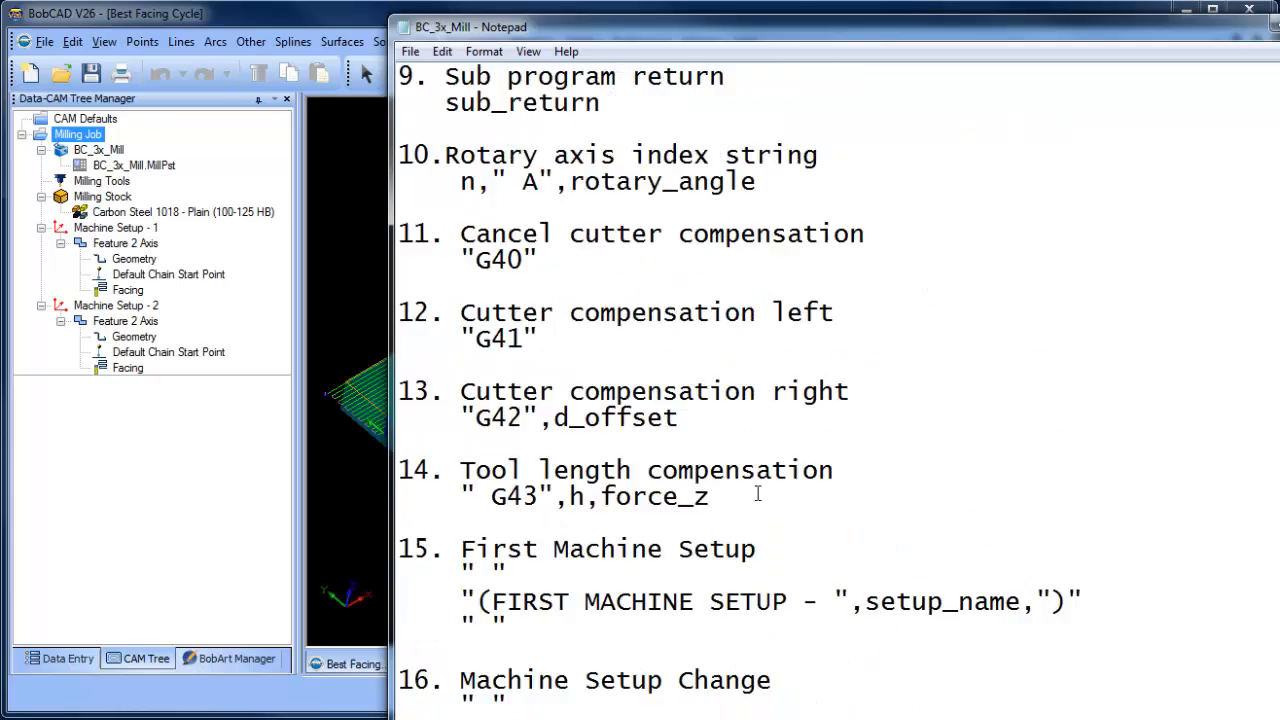
scroll(745, 490, up, 13)
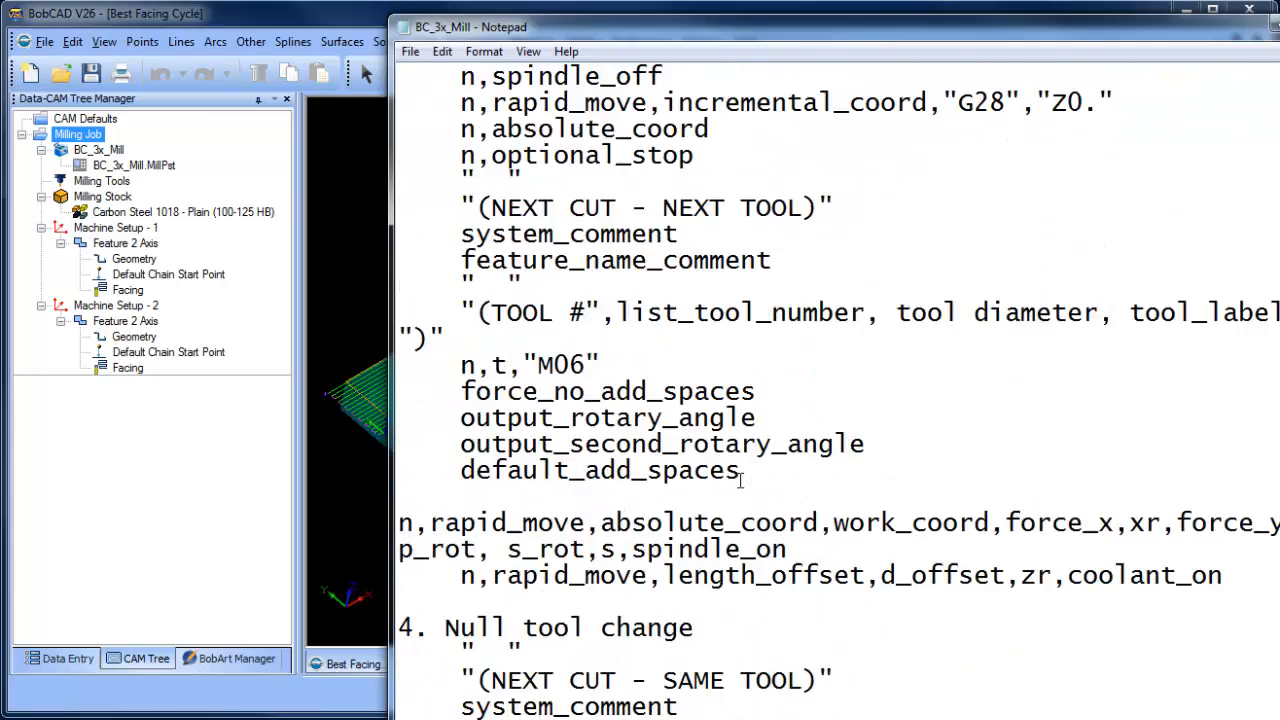
scroll(738, 480, up, 7)
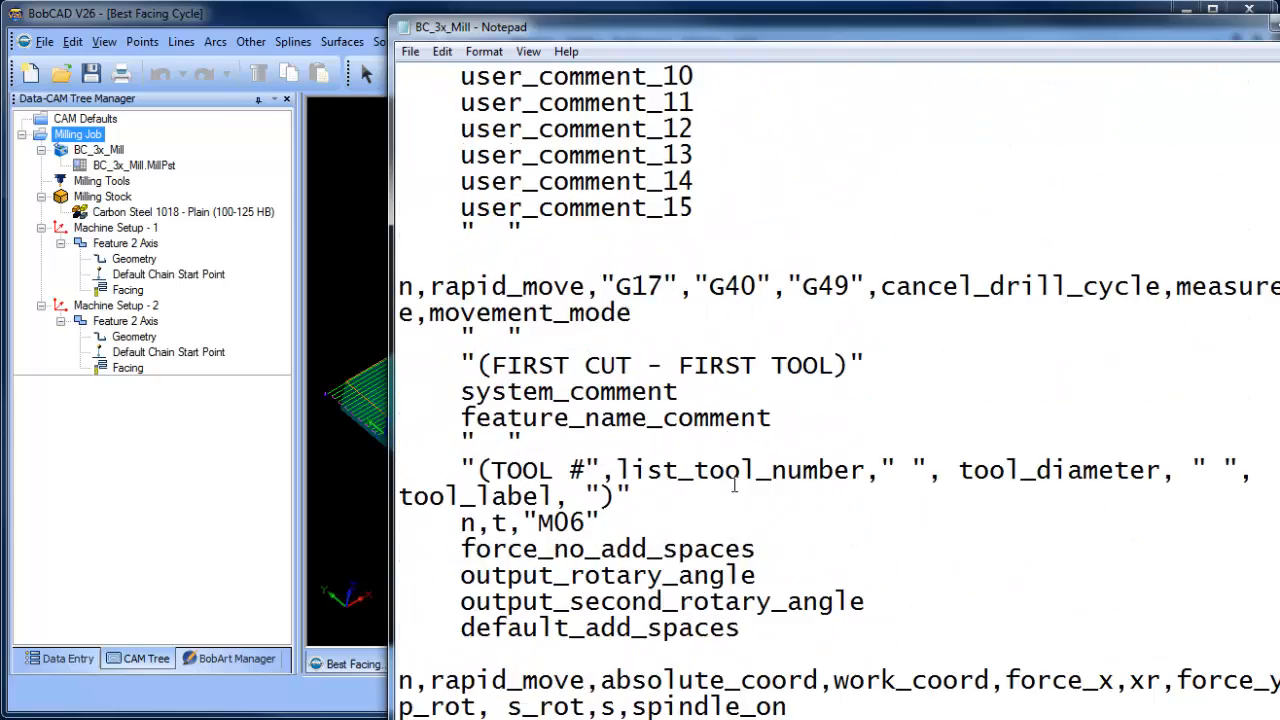
scroll(752, 430, up, 8)
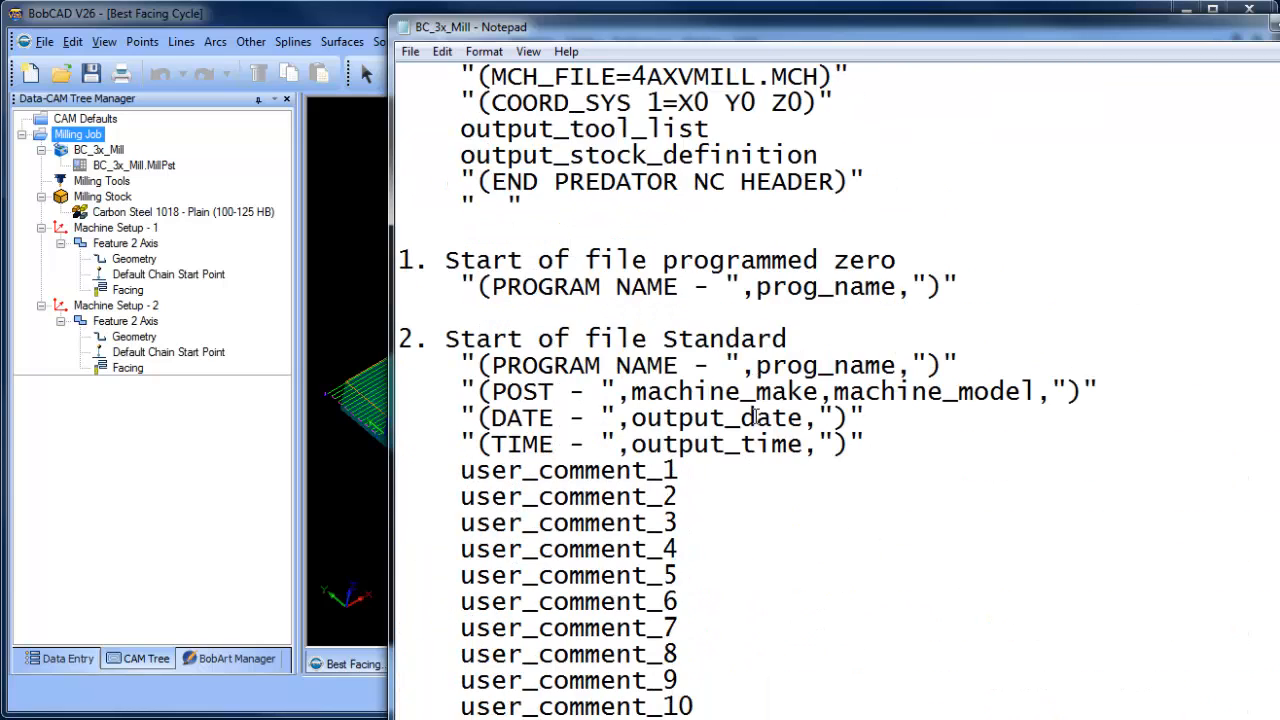
scroll(762, 433, down, 5)
scroll(762, 433, down, 4)
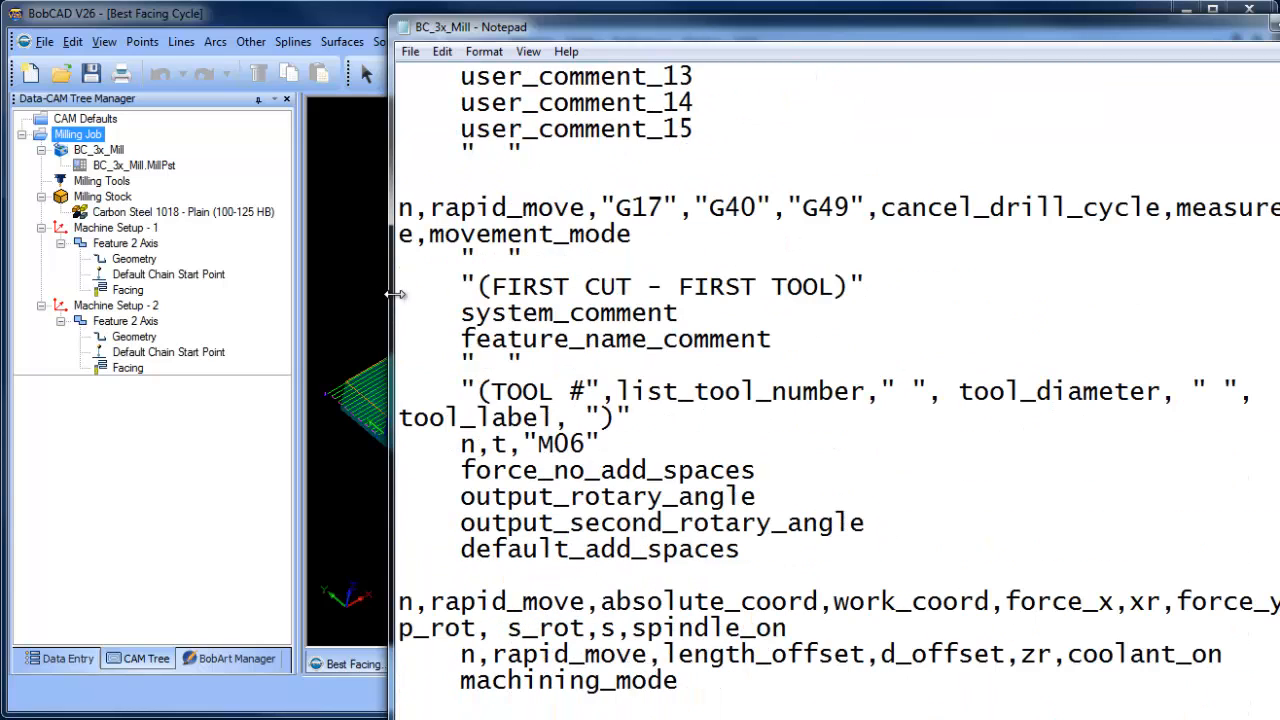
drag(391, 296, 183, 296)
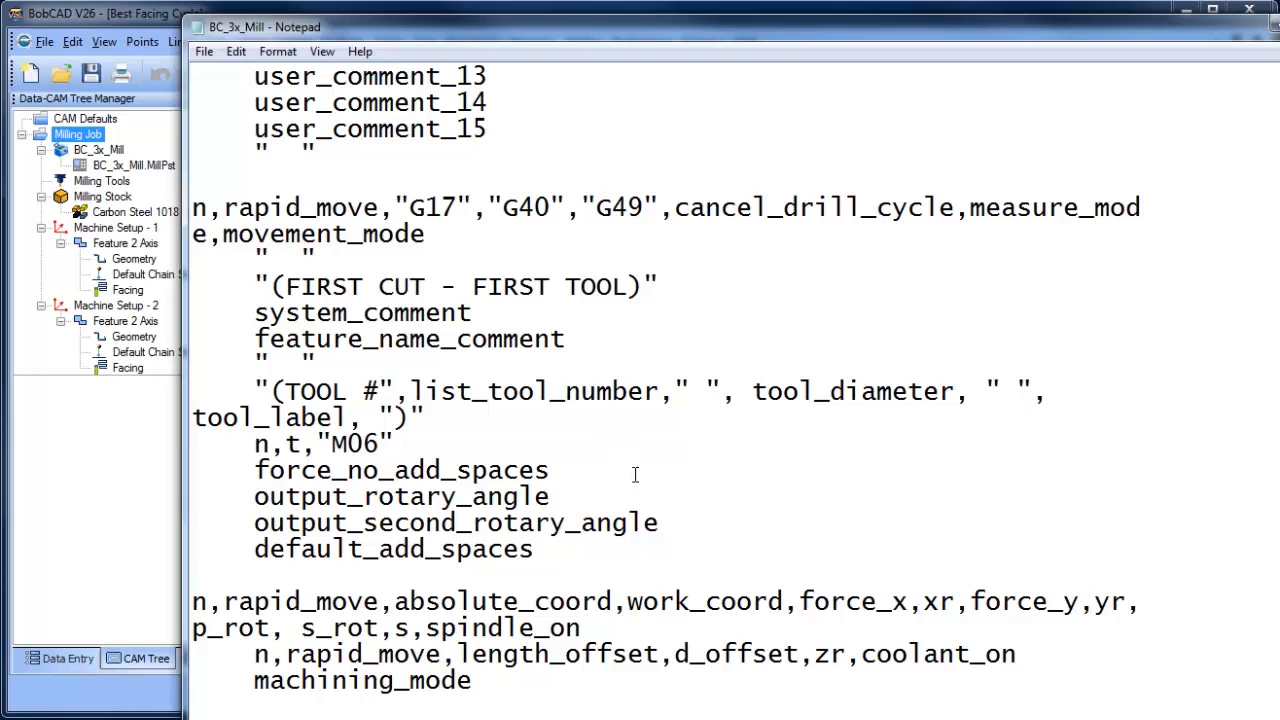
scroll(646, 451, down, 2)
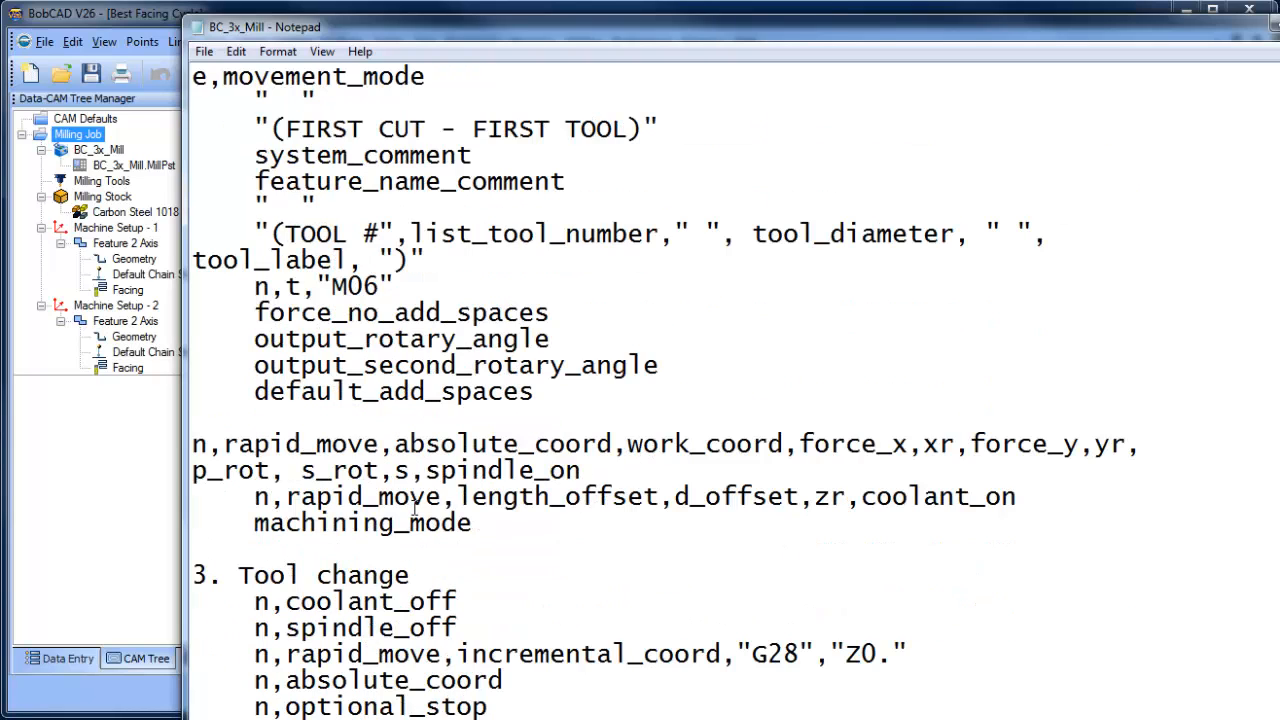
drag(197, 444, 1133, 463)
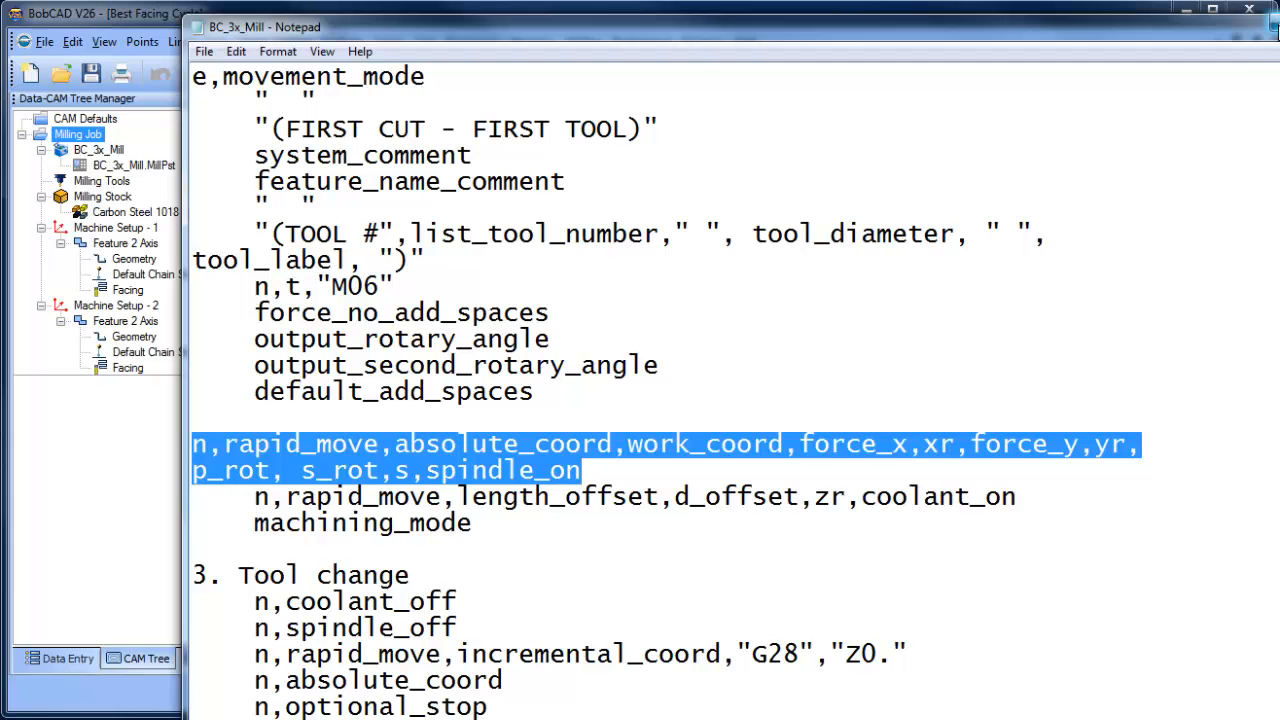
drag(1165, 30, 1131, 33)
click(688, 376)
- Replace the final rapid_move line of block 4, Null tool change, with the copied work_coord line and save the file
scroll(688, 376, down, 7)
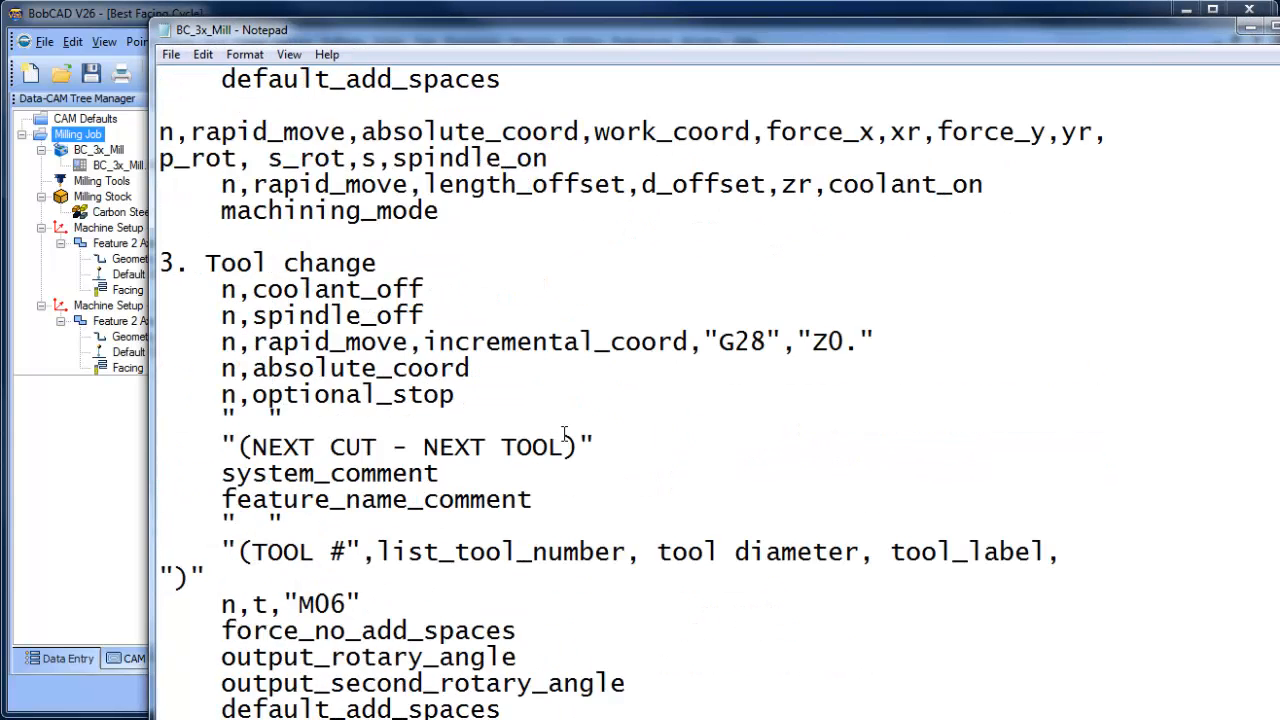
scroll(458, 420, down, 5)
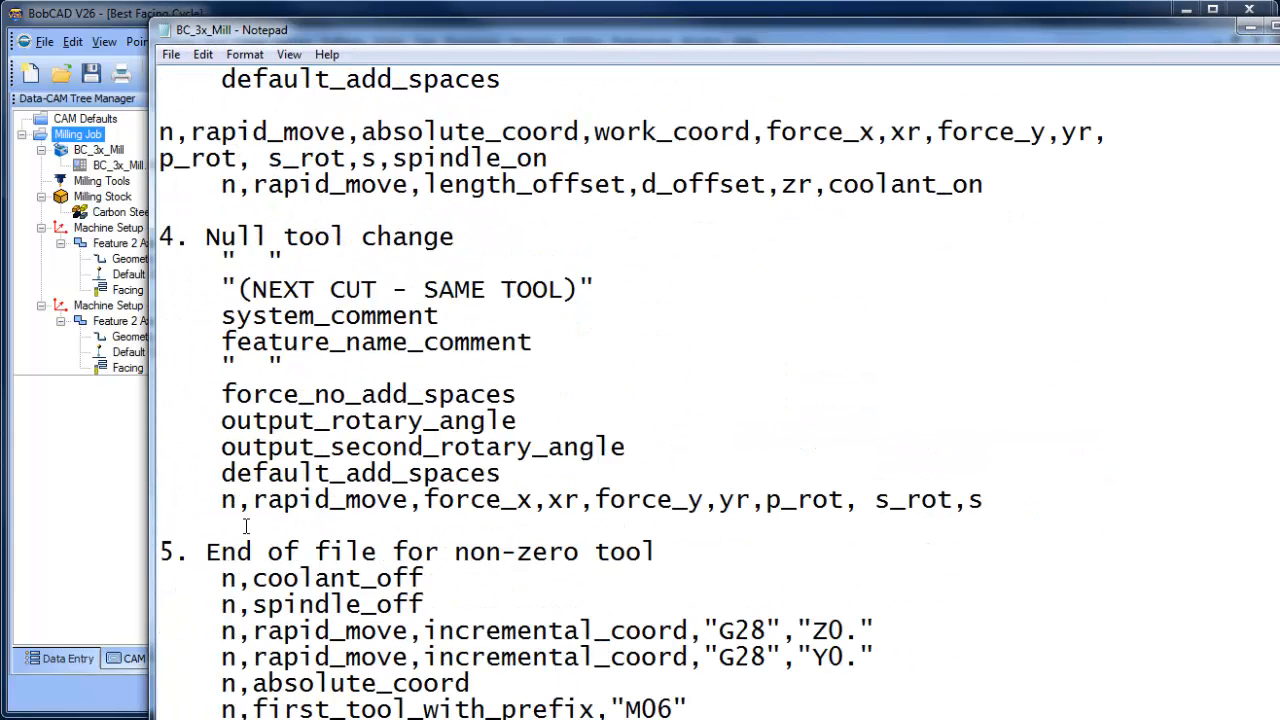
drag(211, 505, 1068, 494)
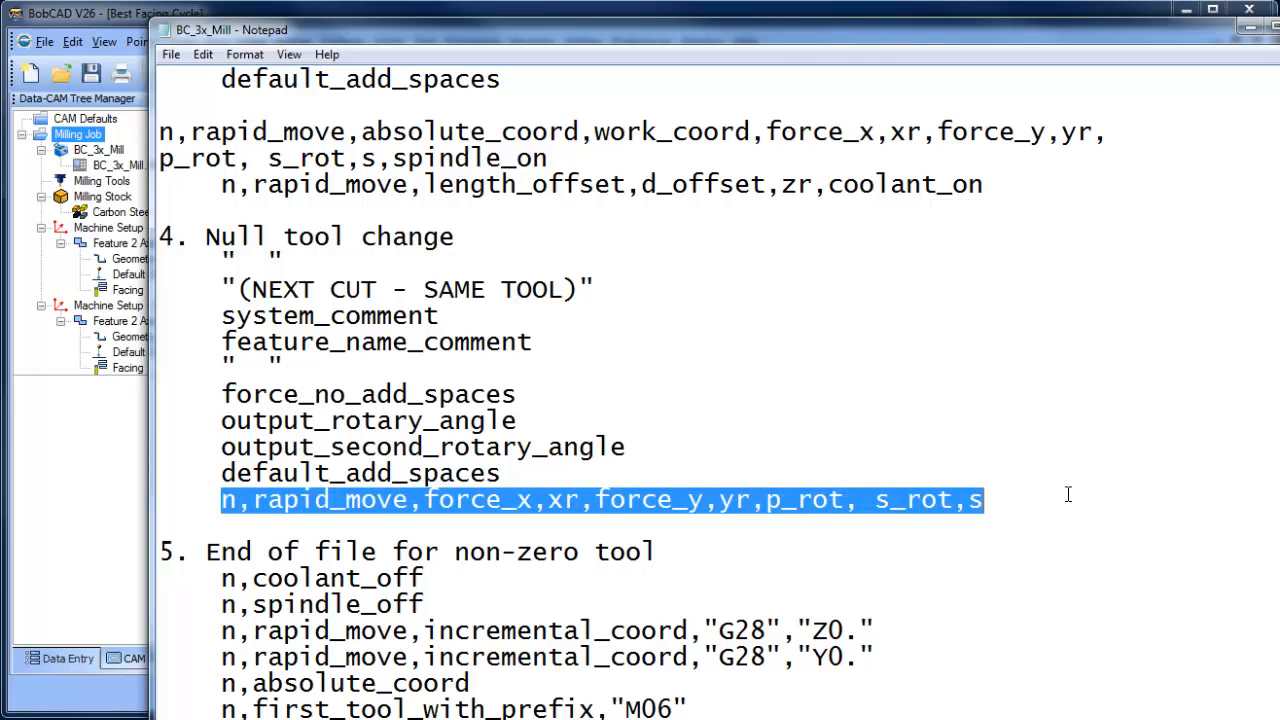
text(n,rapid_move,absolute_coord,work_coord,force_x,xr,force_y,yr, p_rot, s_rot,s,spindle_on)
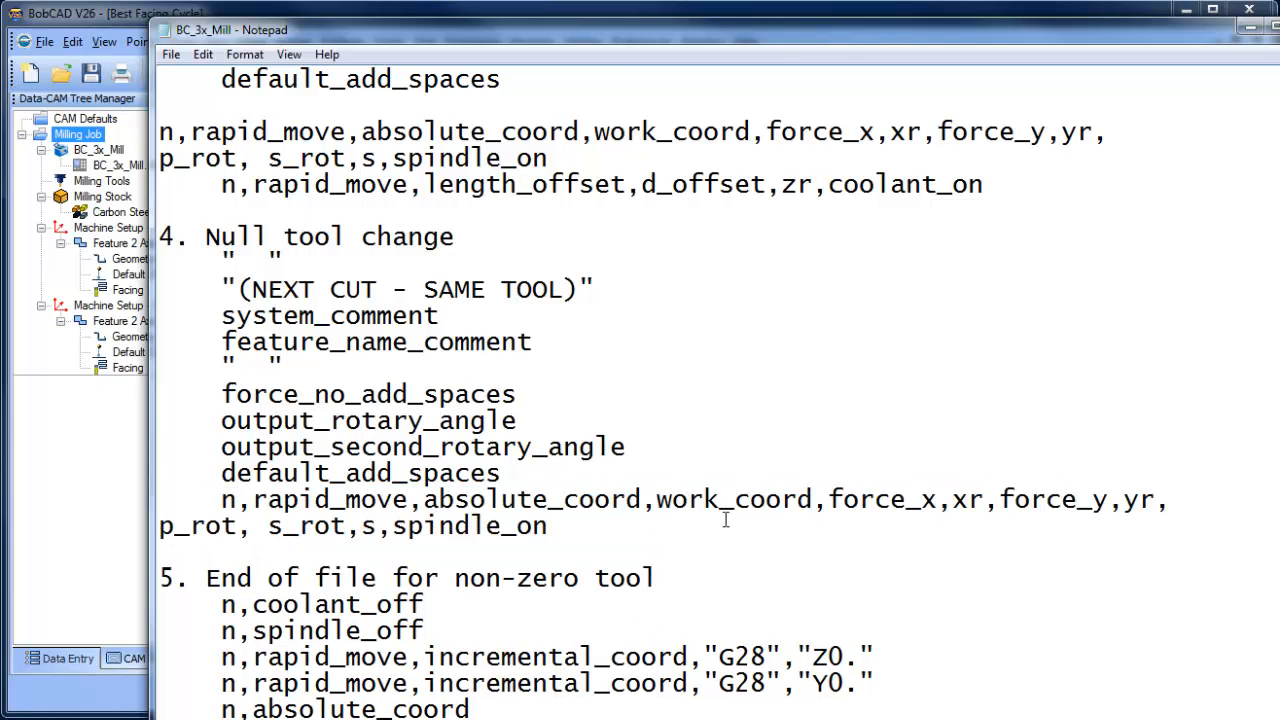
click(171, 54)
click(212, 110)
- Return to BobCAD, post the Milling Job again and check the first rapid line of Machine Setup - 2 for its work offset
click(120, 470)
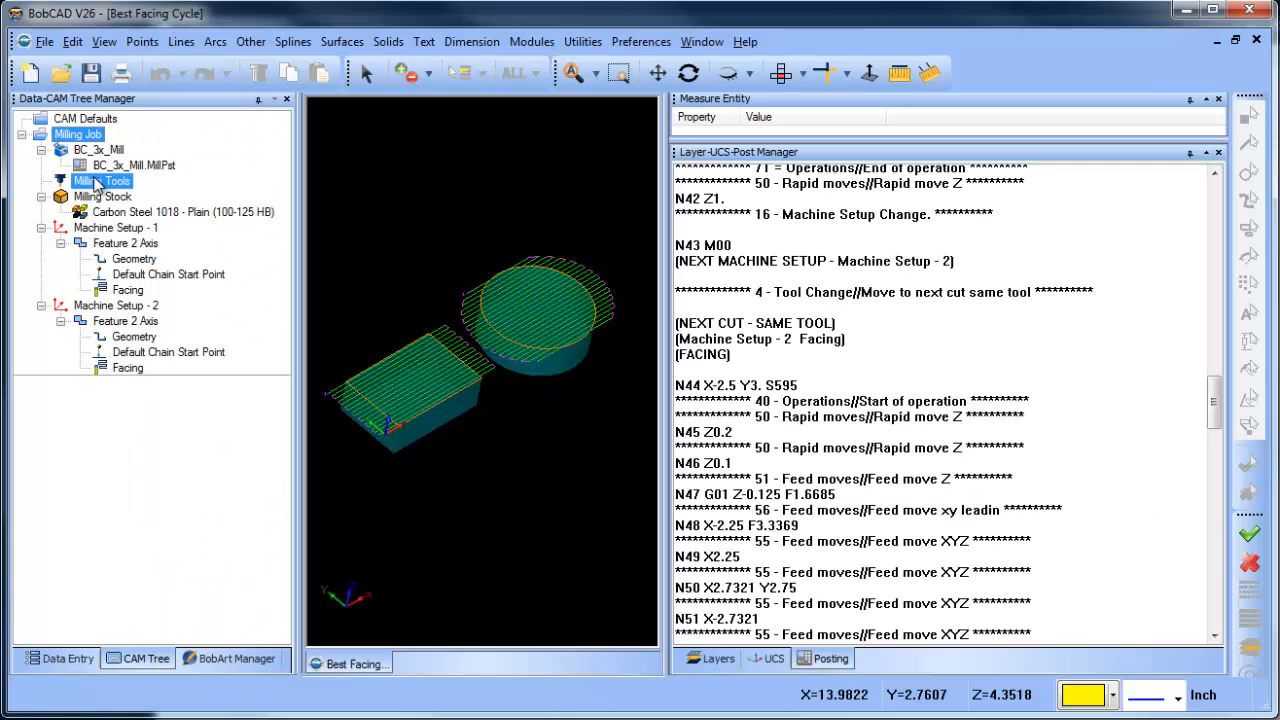
right_click(88, 136)
click(160, 198)
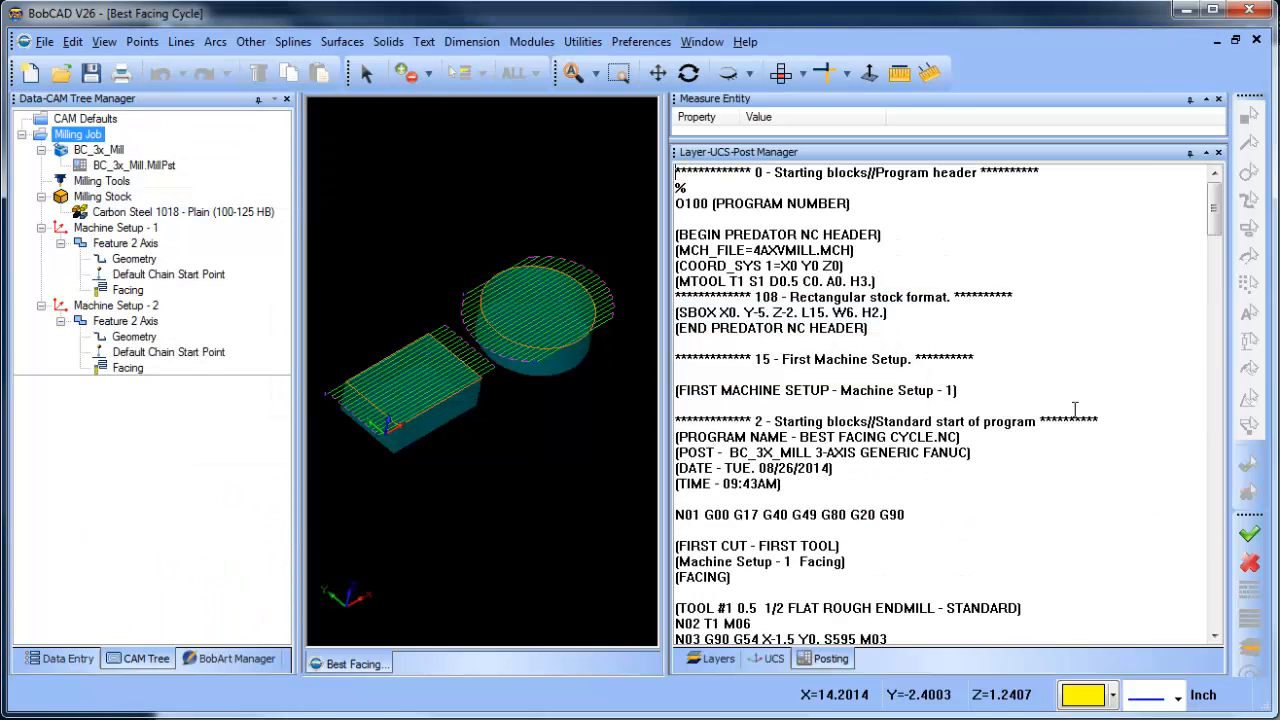
scroll(1064, 459, down, 20)
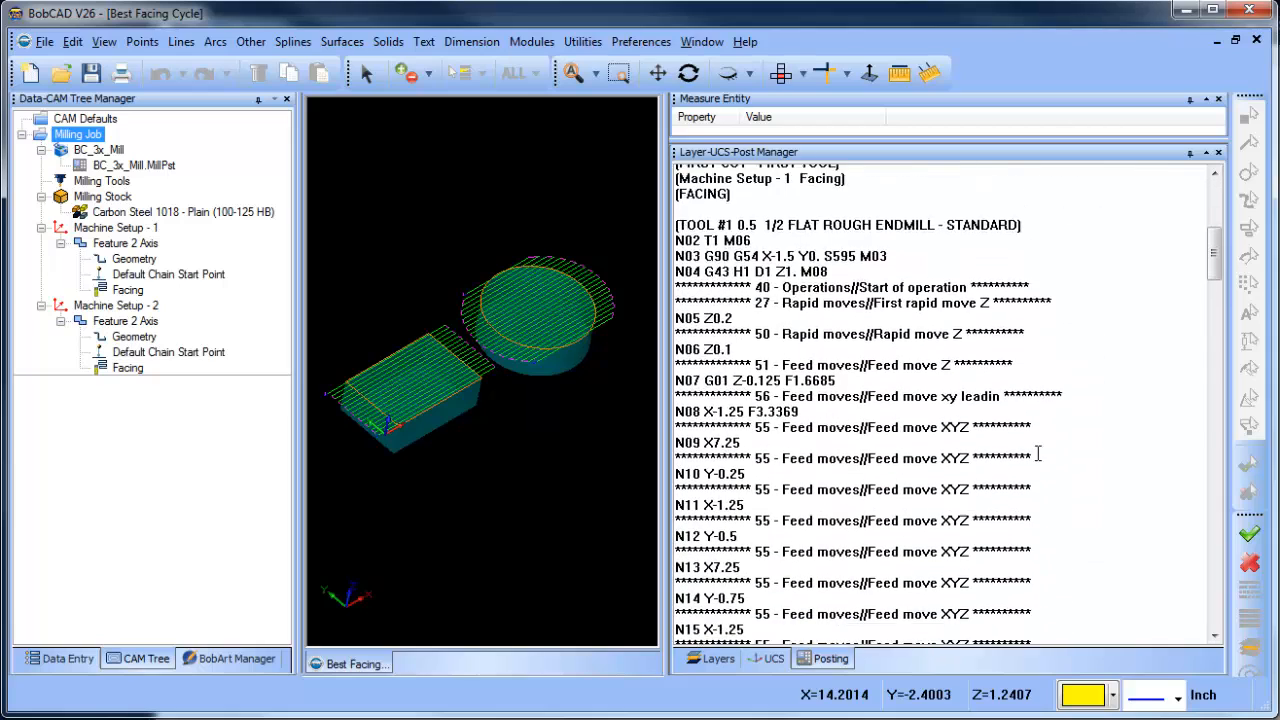
scroll(1040, 464, down, 10)
scroll(1040, 464, up, 4)
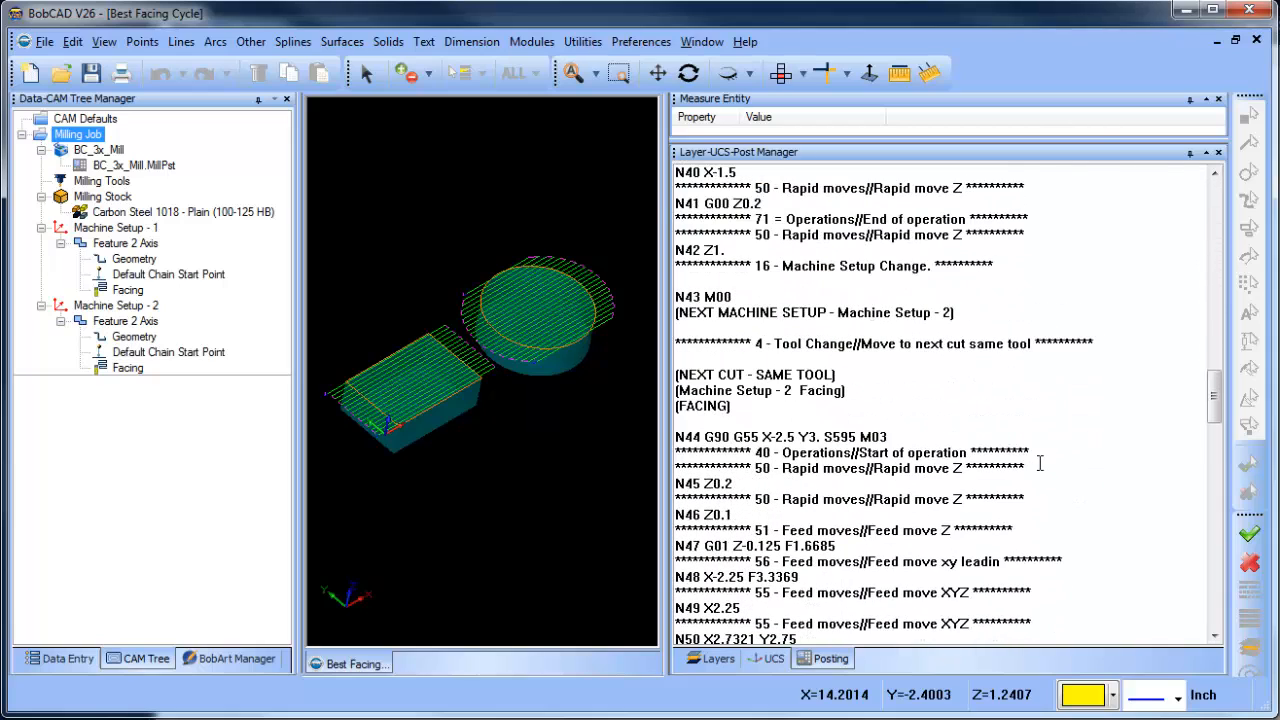
mouse_move(696, 437)
mouse_down()
mouse_move(761, 437)
mouse_move(676, 437)
mouse_up()
click(778, 434)
click(824, 437)
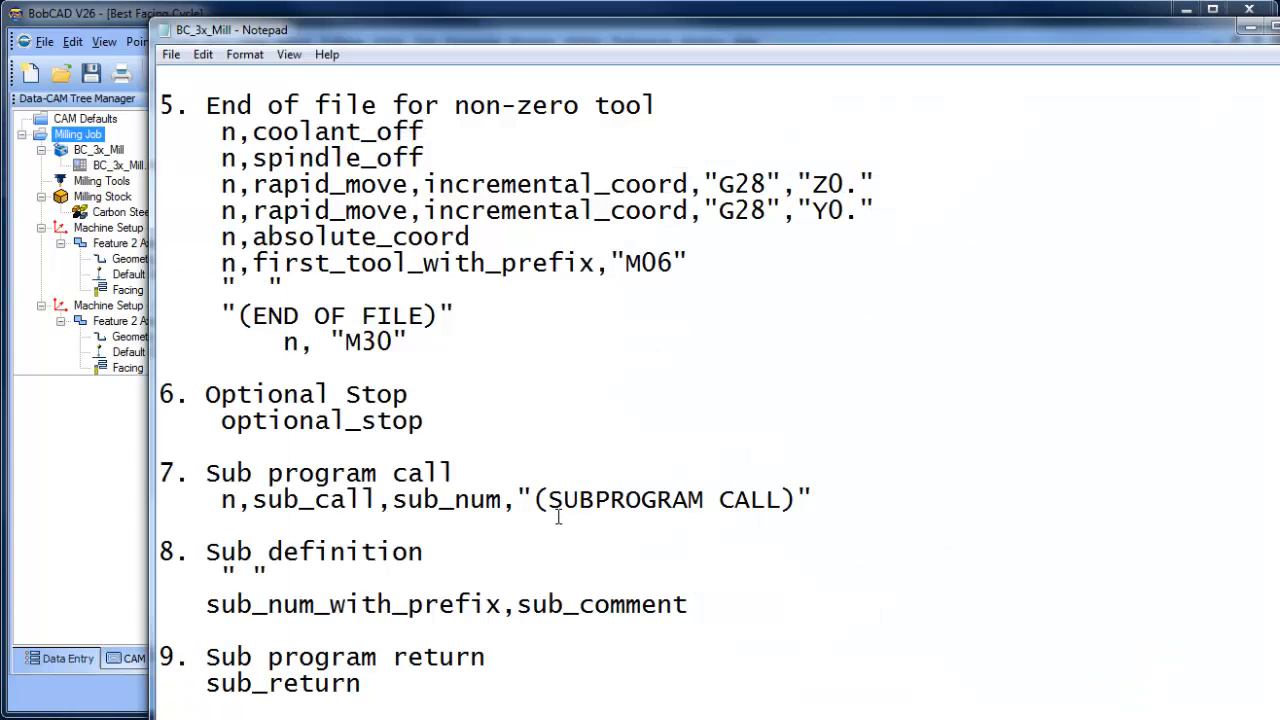
- Compare the null tool change block in the post processor file with the posted code around the machine setup change
scroll(592, 490, up, 5)
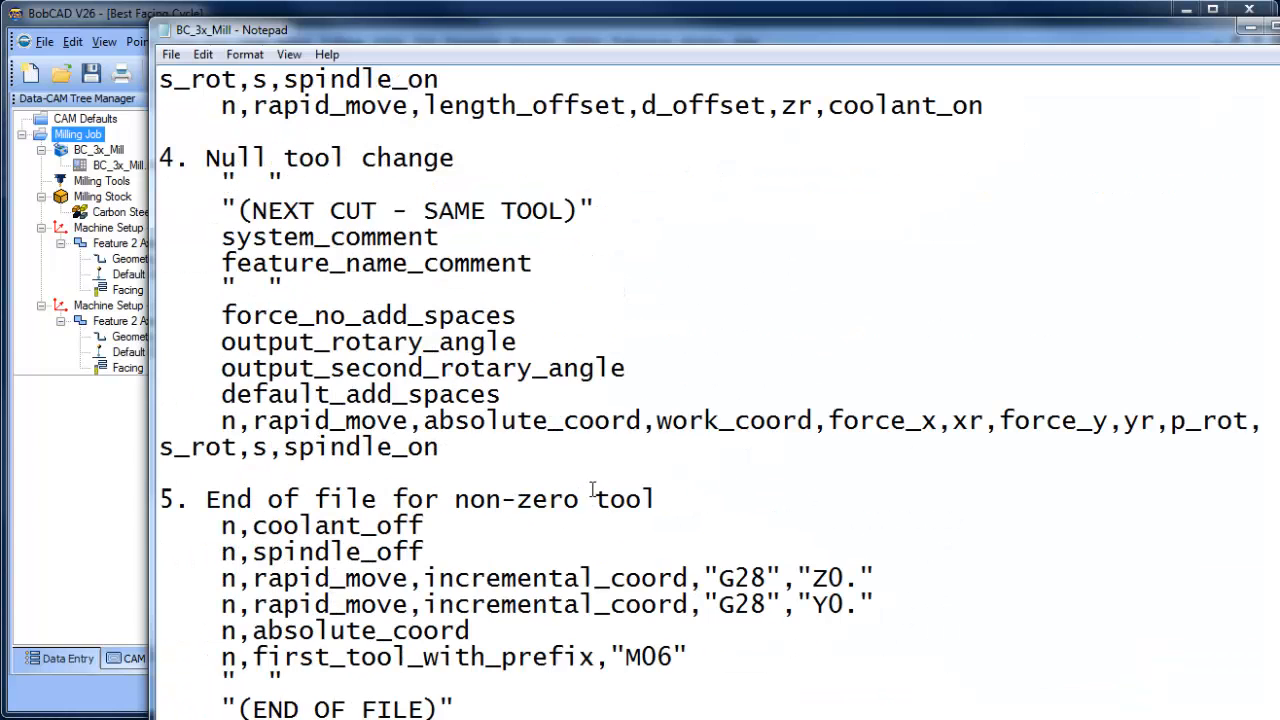
scroll(605, 485, down, 2)
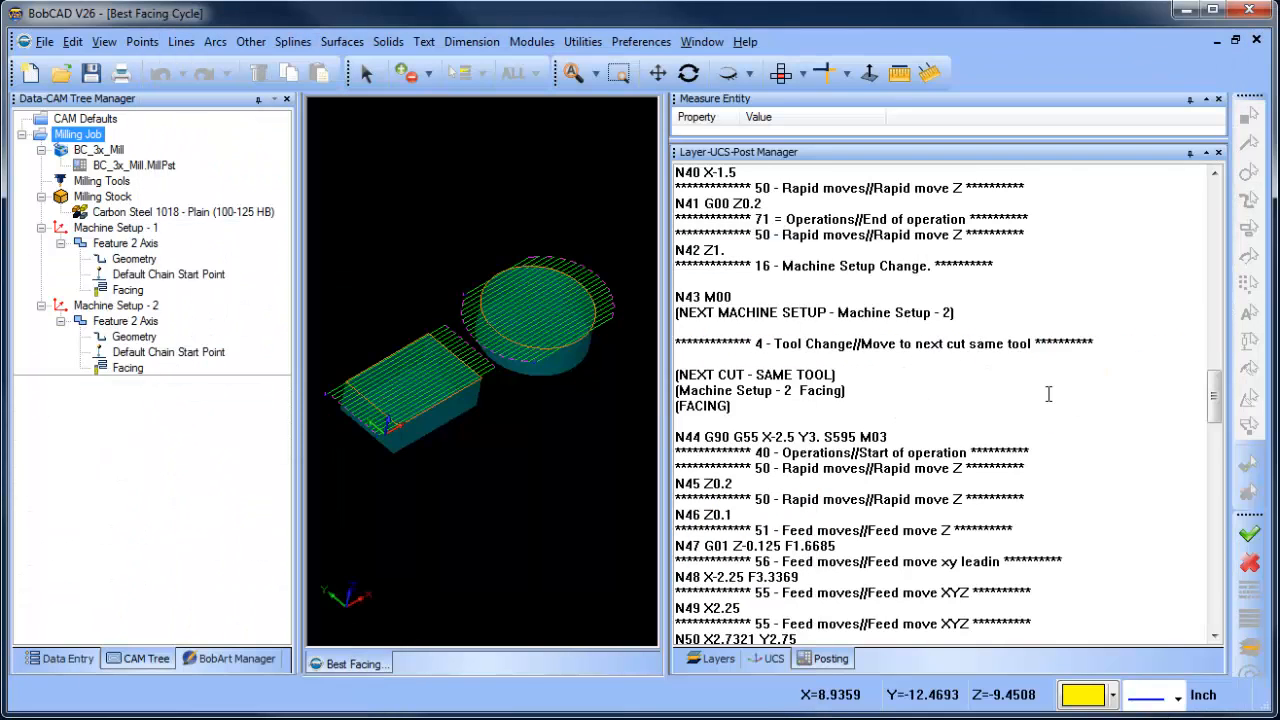
scroll(1048, 394, up, 3)
drag(684, 391, 744, 384)
scroll(822, 429, down, 5)
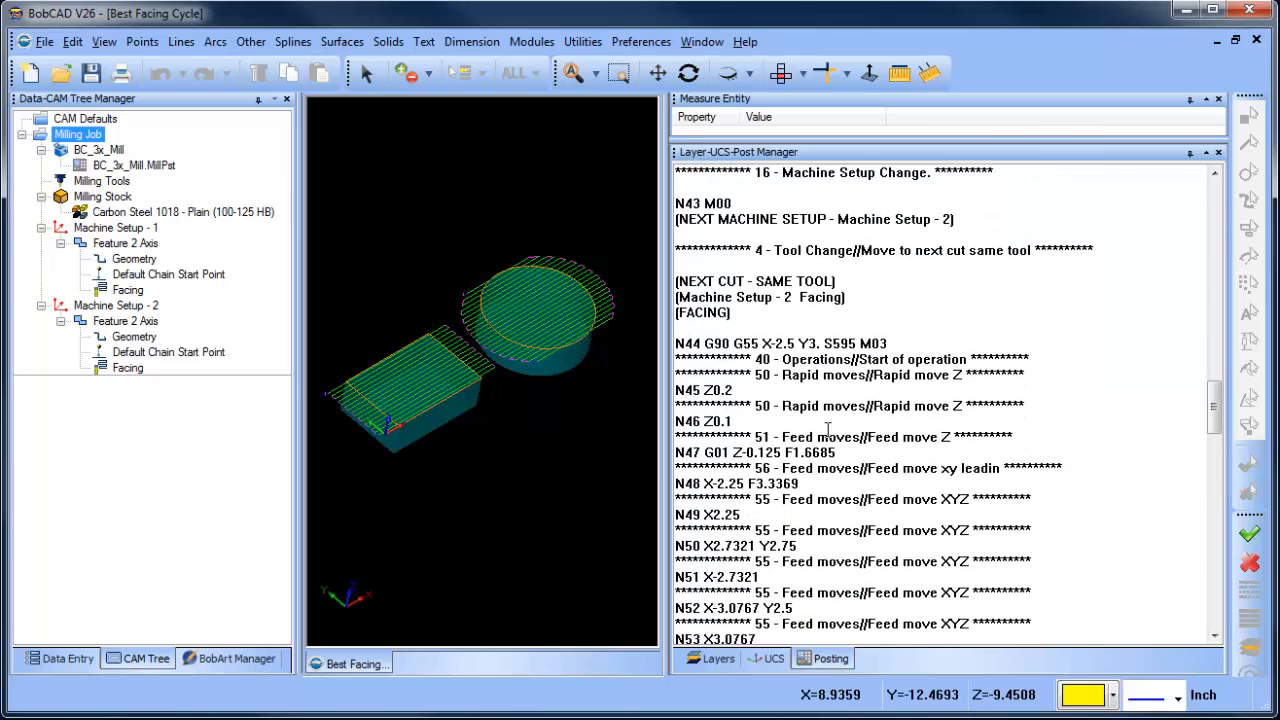
scroll(828, 430, up, 2)
click(711, 312)
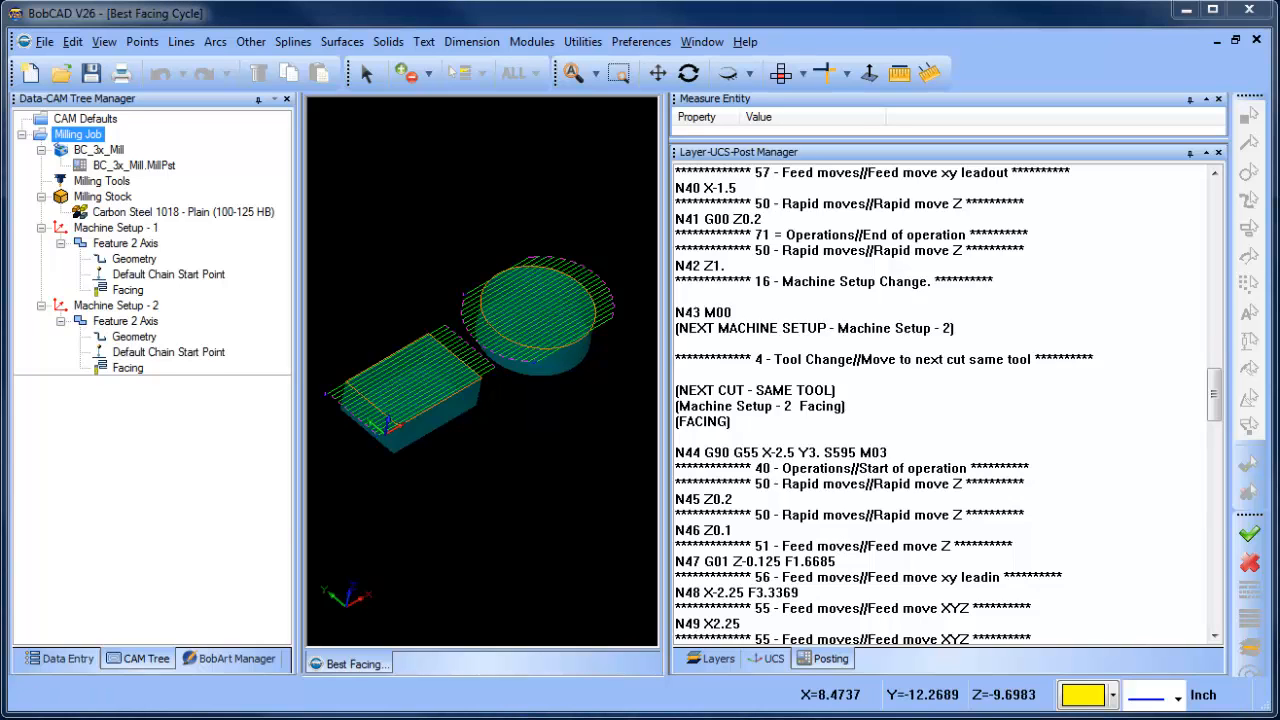
- Switch to Notepad, remove spindle_on from the end of the rapid_move line in block 4, Null tool change, and save the file
click(235, 719)
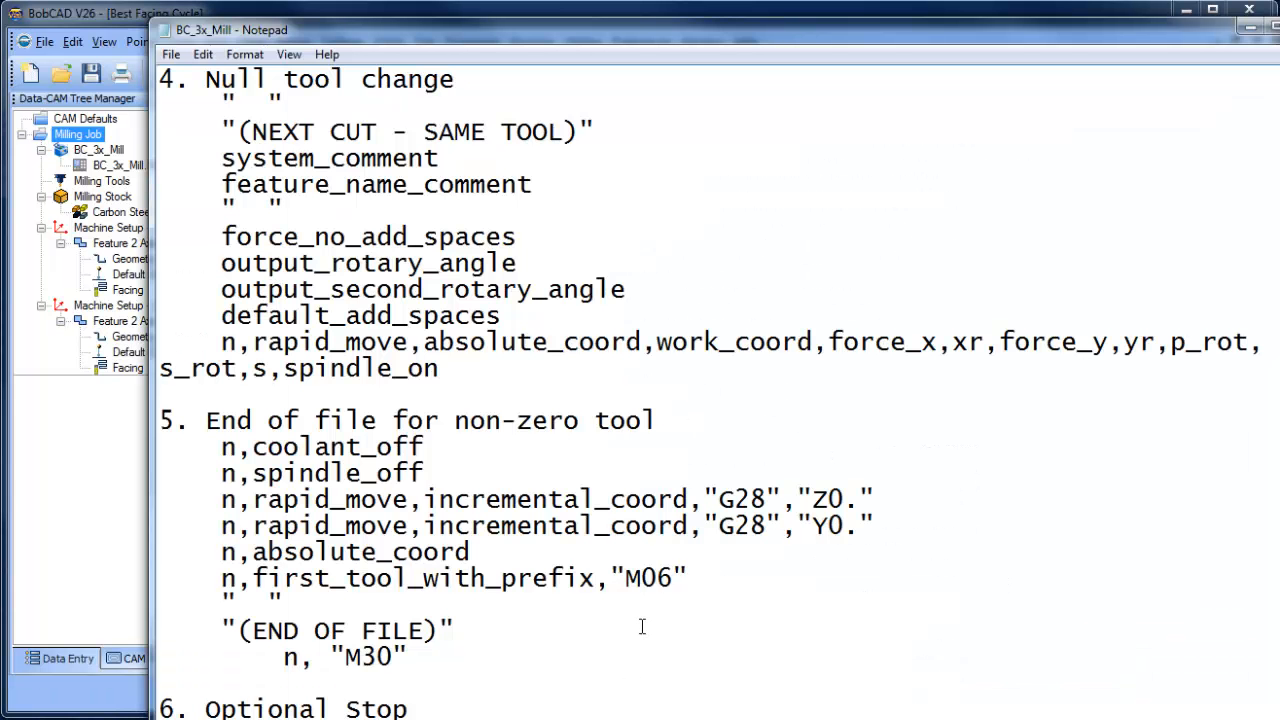
scroll(618, 621, down, 2)
scroll(618, 621, up, 2)
drag(284, 370, 461, 362)
key(Delete)
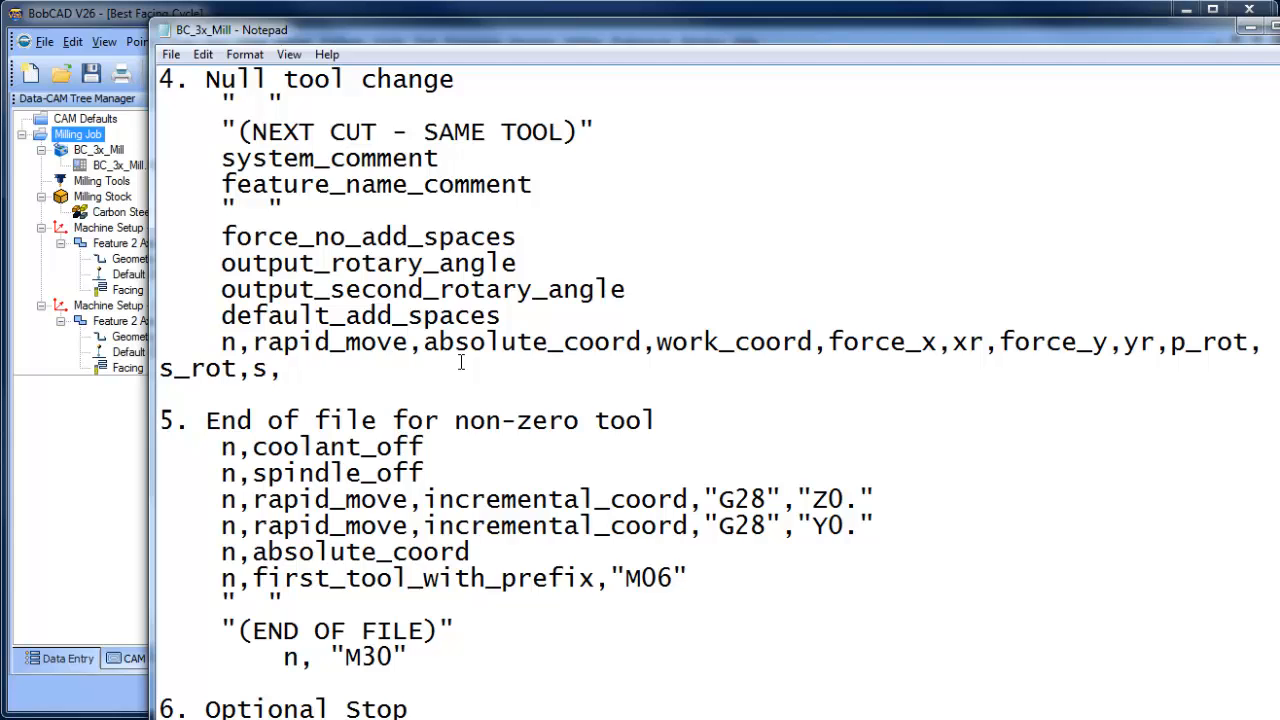
click(171, 54)
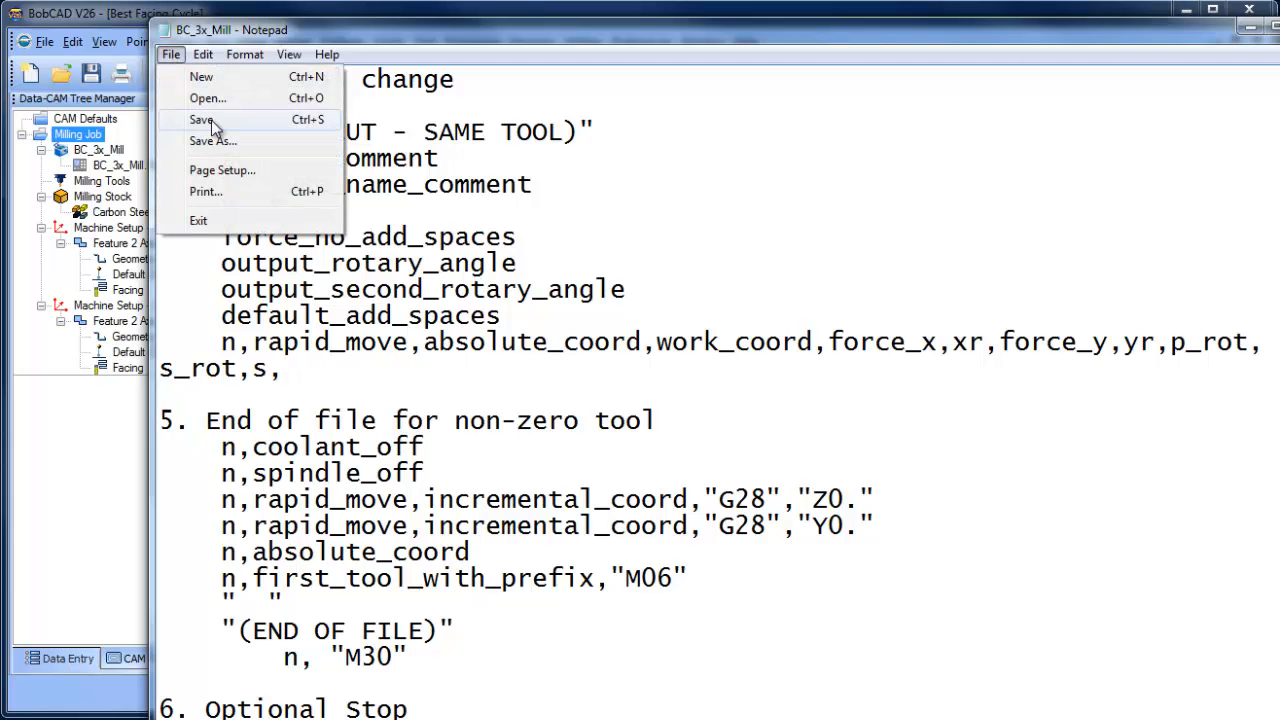
click(211, 121)
- Return to BobCAD and post the Milling Job again with the edited post processor
click(109, 482)
right_click(90, 121)
click(86, 139)
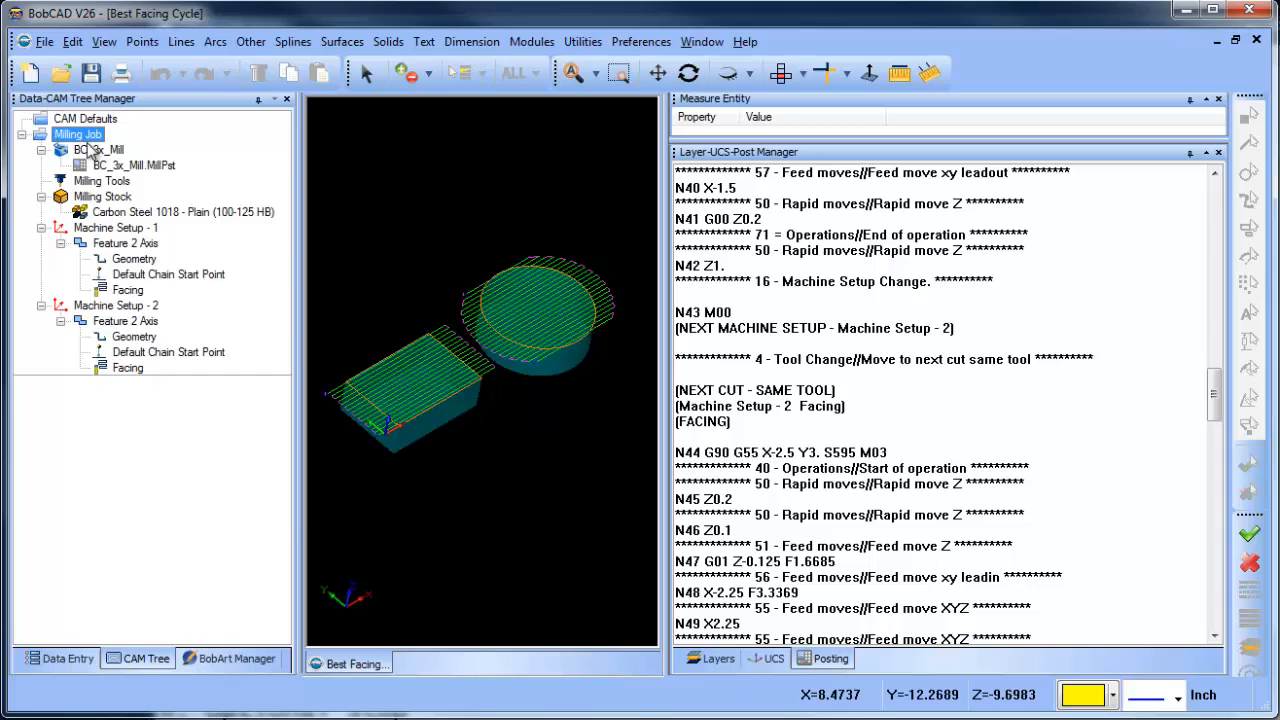
right_click(88, 136)
click(100, 194)
- Examine the posted code around the machine setup change, comparing the last Z retract with the first rapid line of Machine Setup - 2
drag(921, 449, 928, 431)
scroll(928, 431, down, 3)
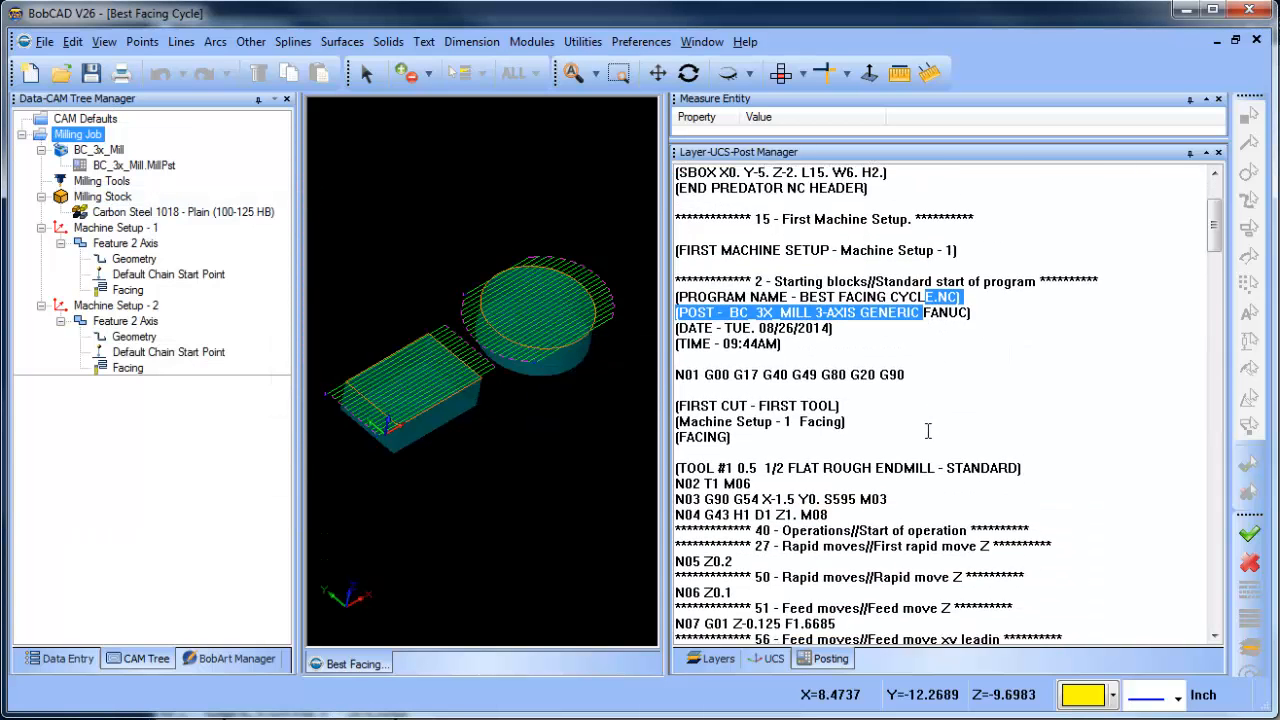
scroll(928, 431, down, 3)
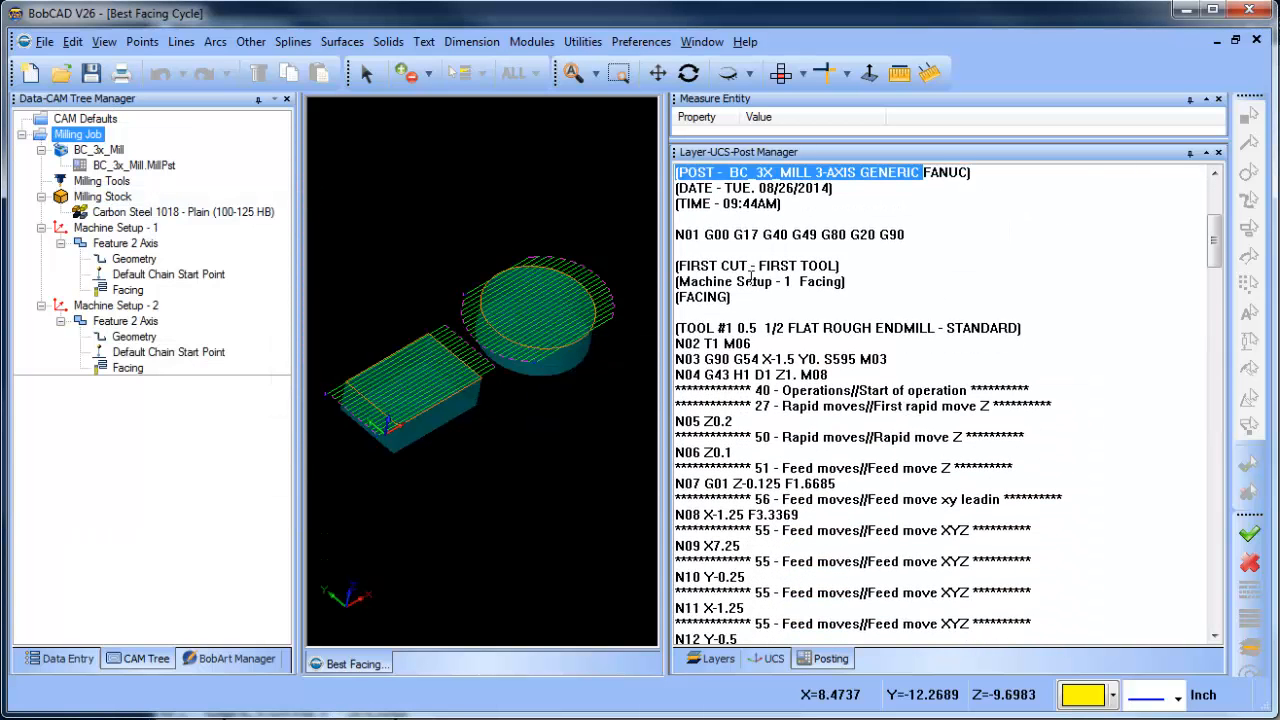
click(760, 368)
scroll(818, 485, down, 5)
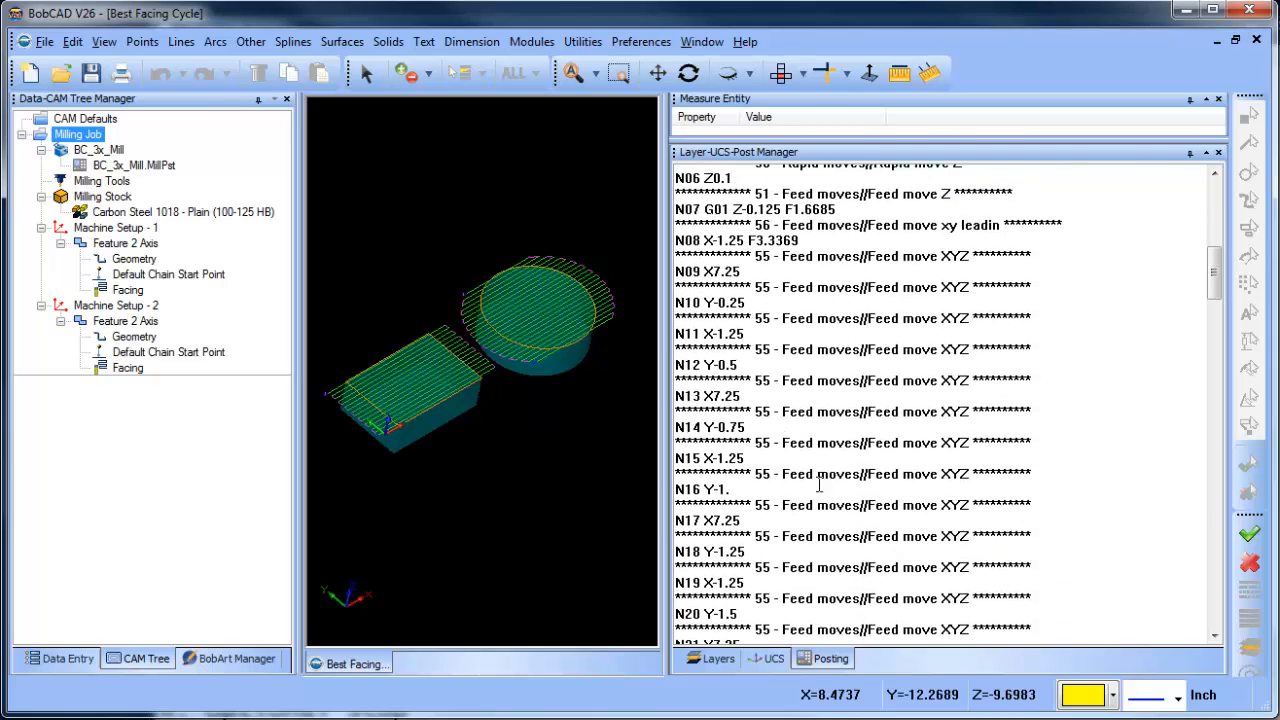
scroll(818, 485, down, 15)
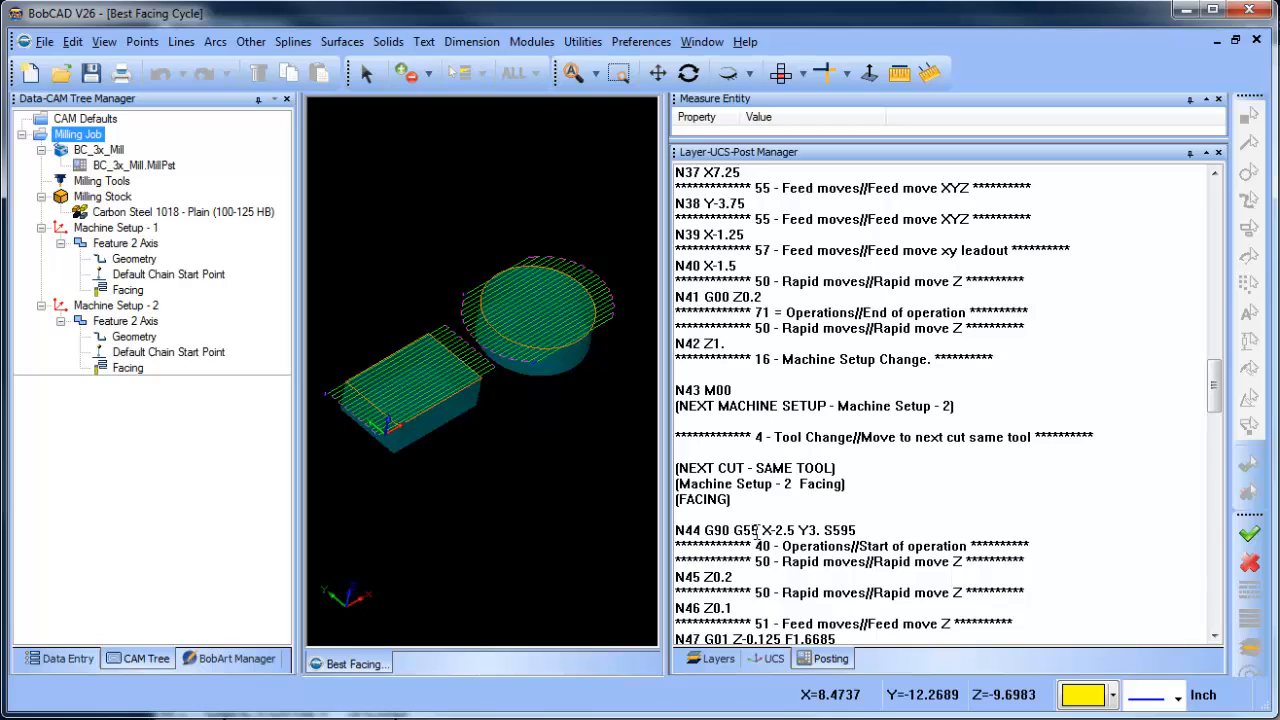
click(738, 344)
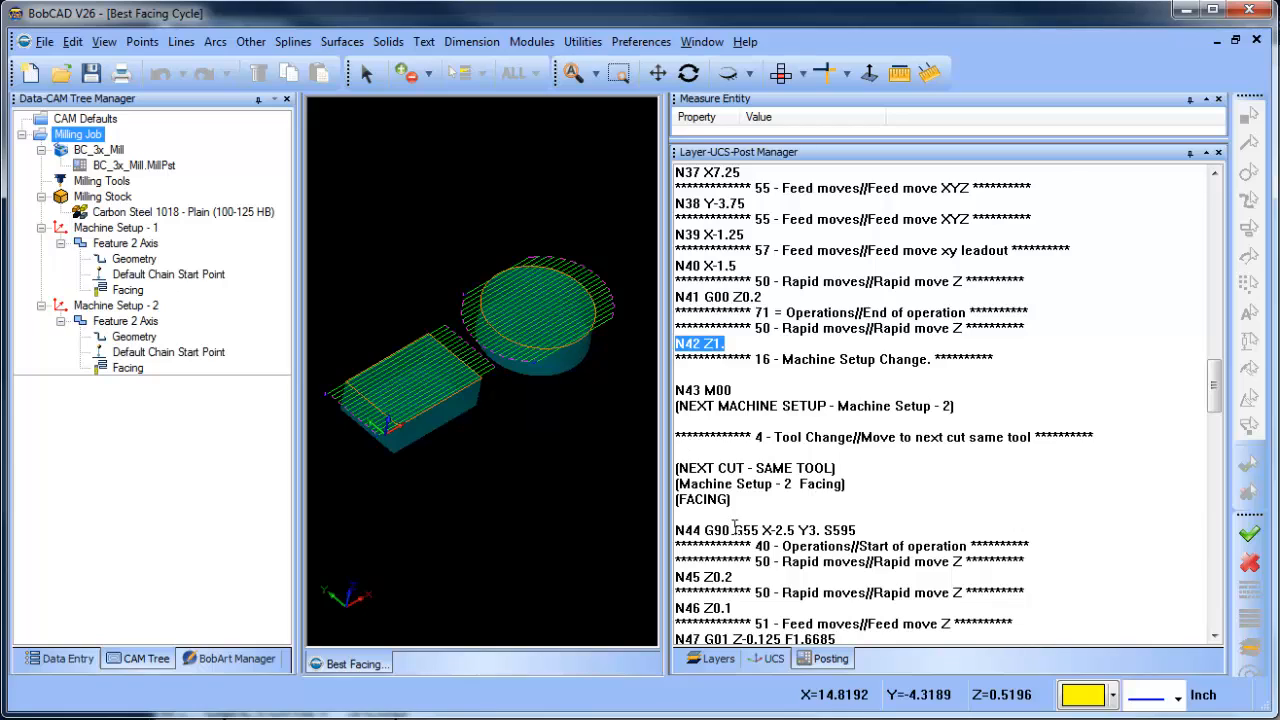
drag(732, 529, 828, 527)
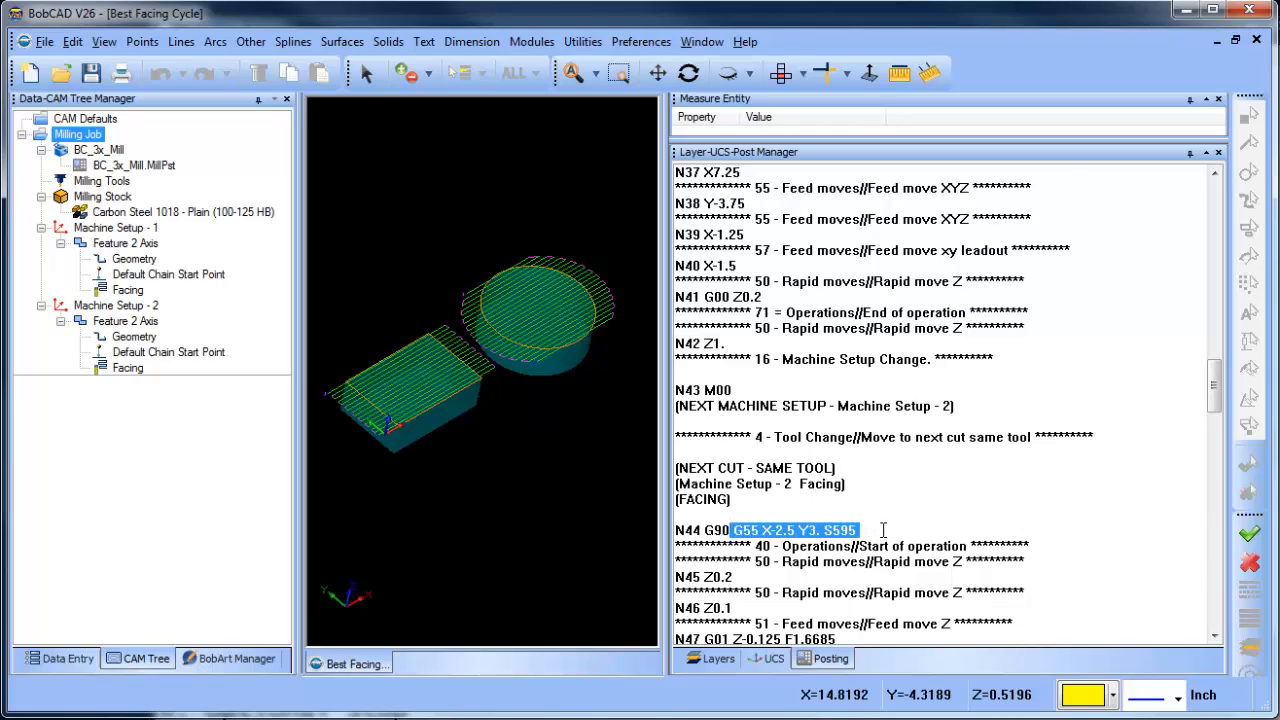
click(884, 530)
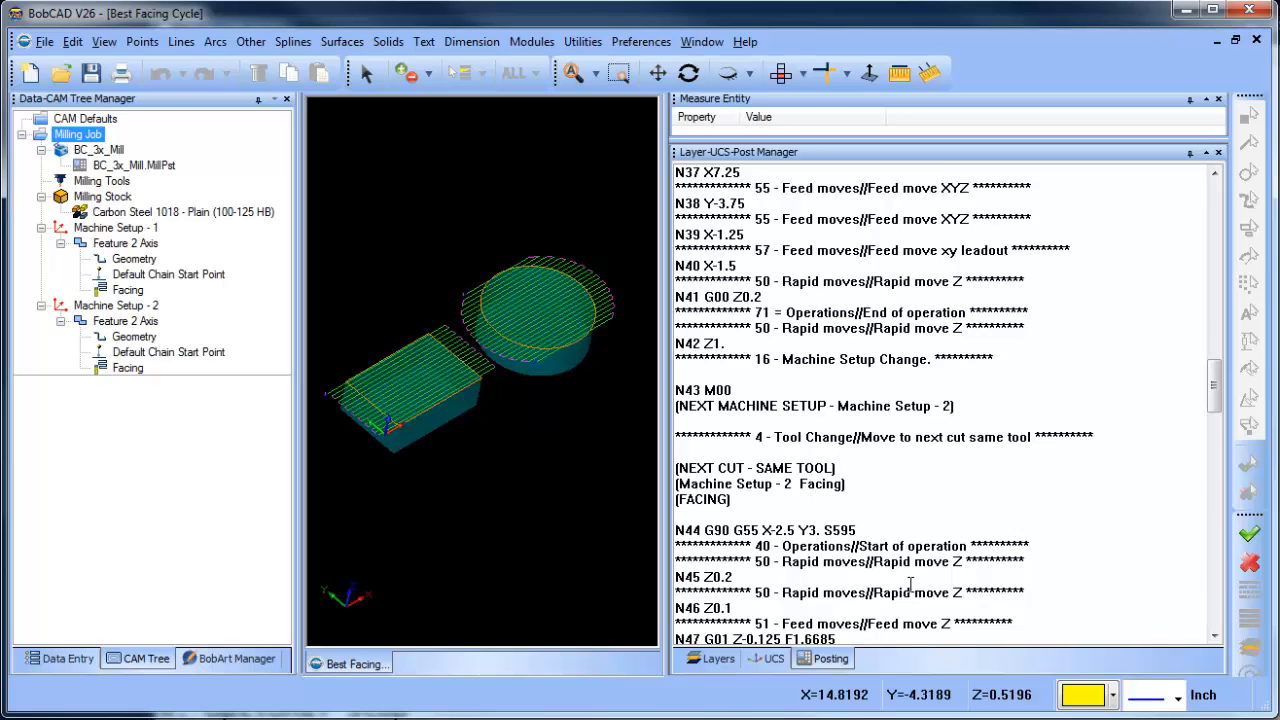
- In the Notepad post file, move everything after work_coord in block 4's rapid_move line, from force_x through s, onto a new line below
click(645, 719)
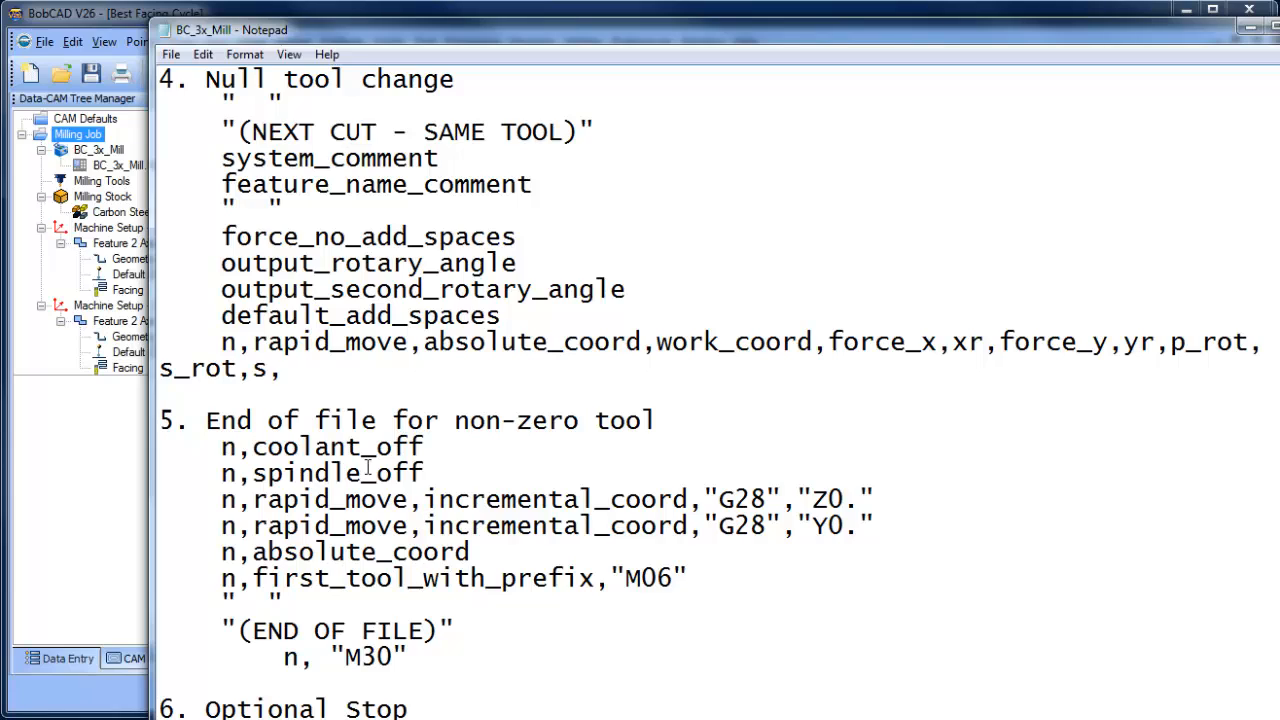
click(936, 342)
click(829, 342)
drag(829, 342, 1277, 365)
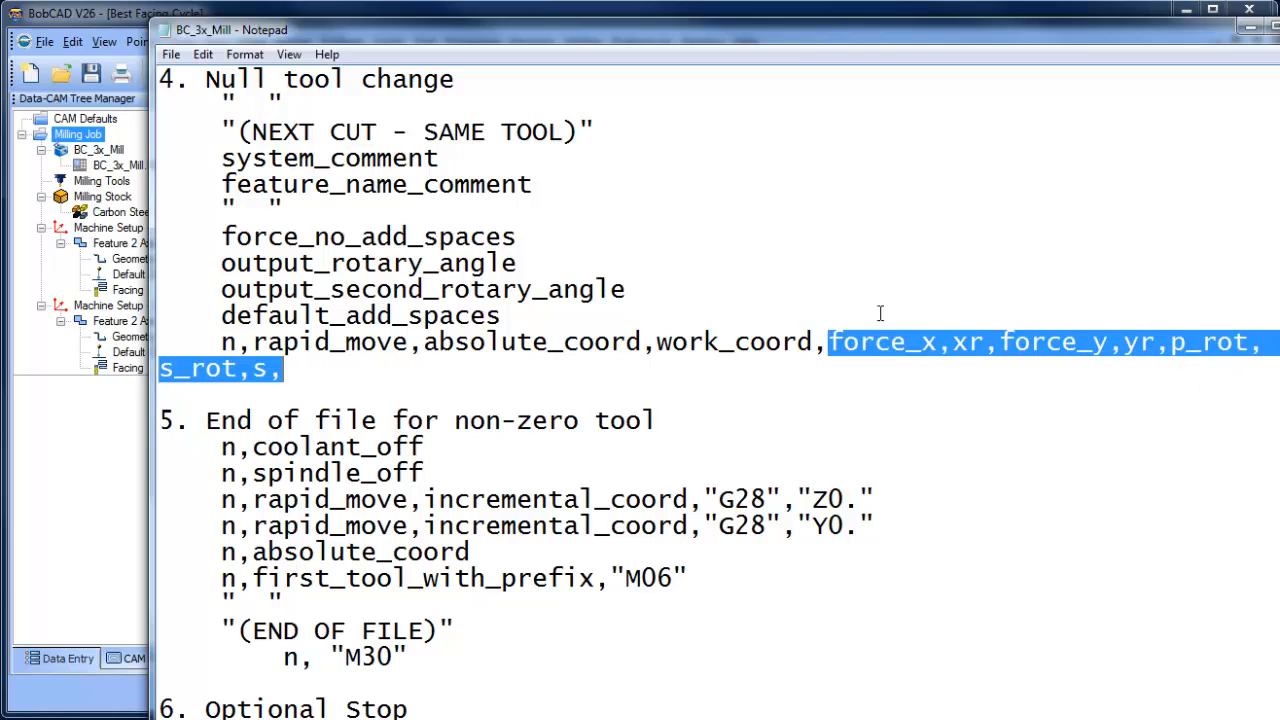
right_click(881, 346)
click(908, 396)
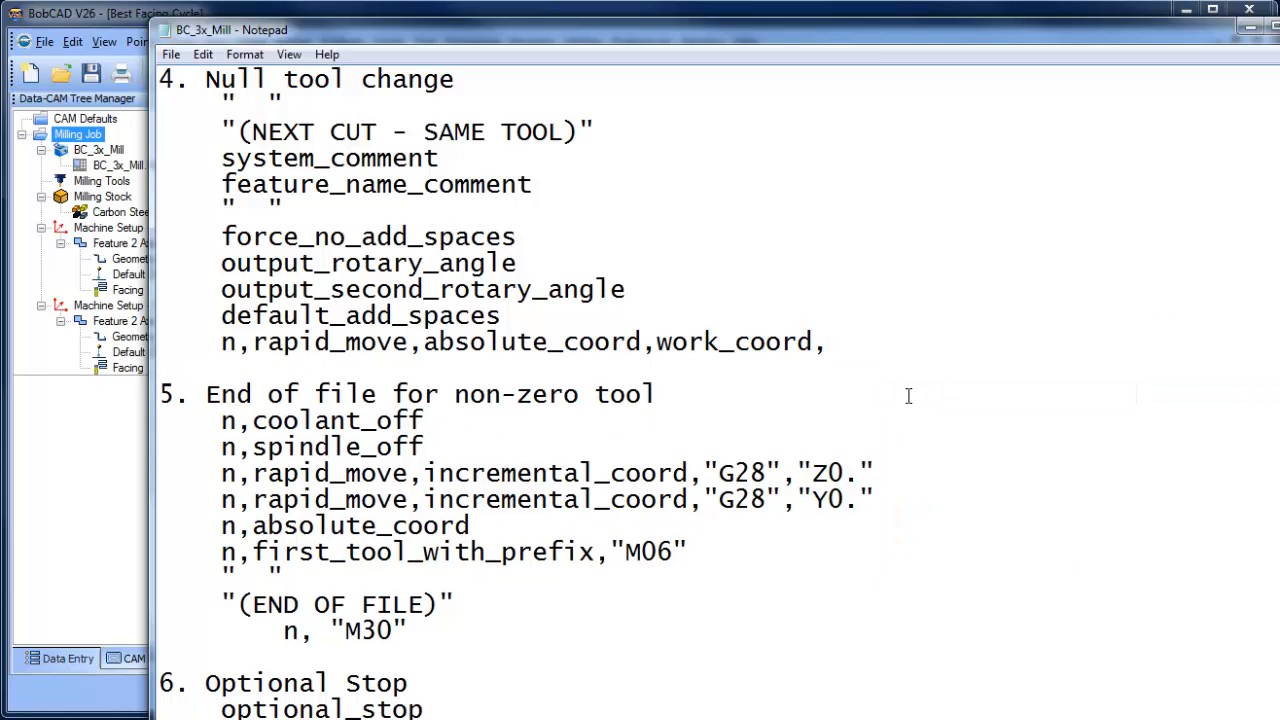
key(Return)
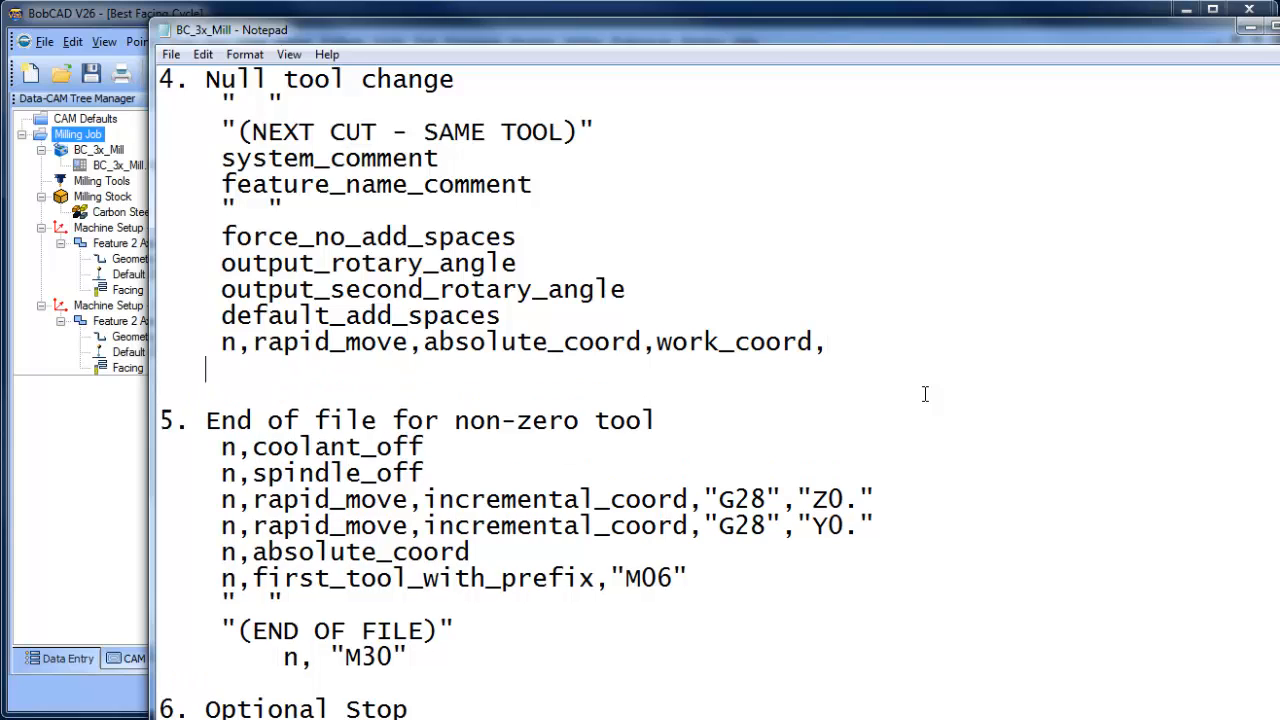
key(ctrl+v)
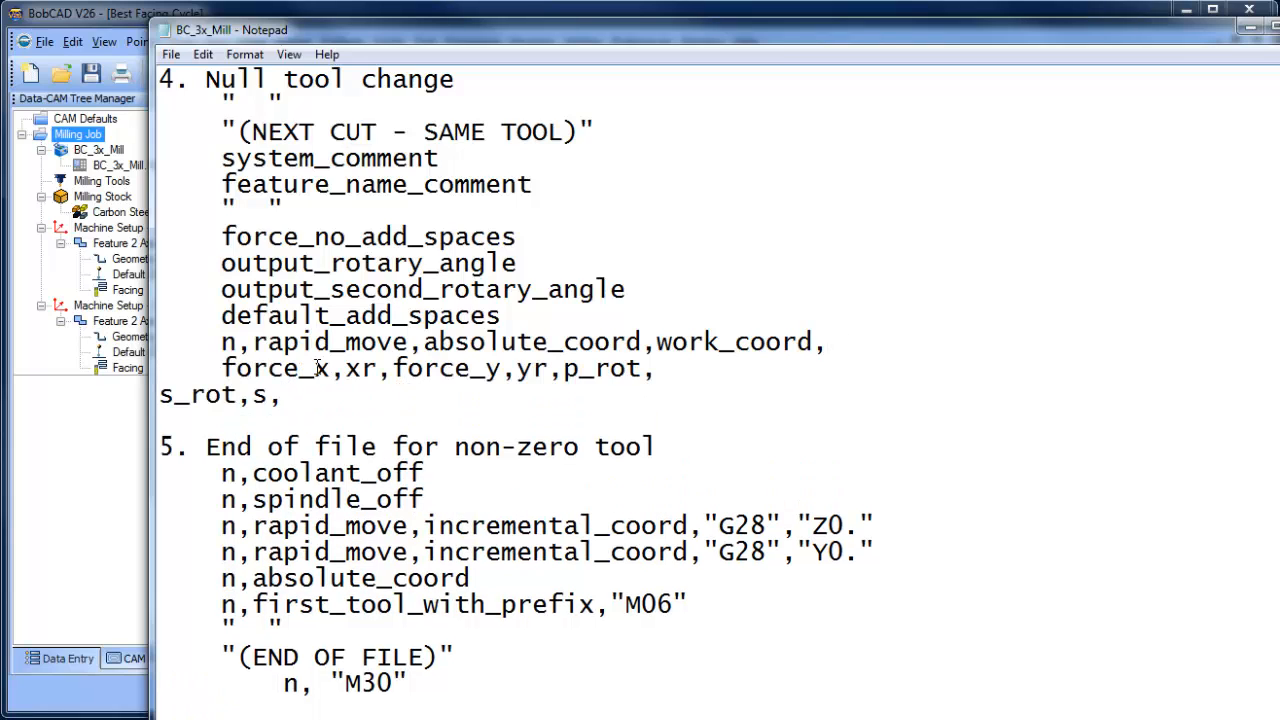
- Begin the new force_x line with "n," and join the wrapped s_rot,s, part directly after p_rot
text(n,)
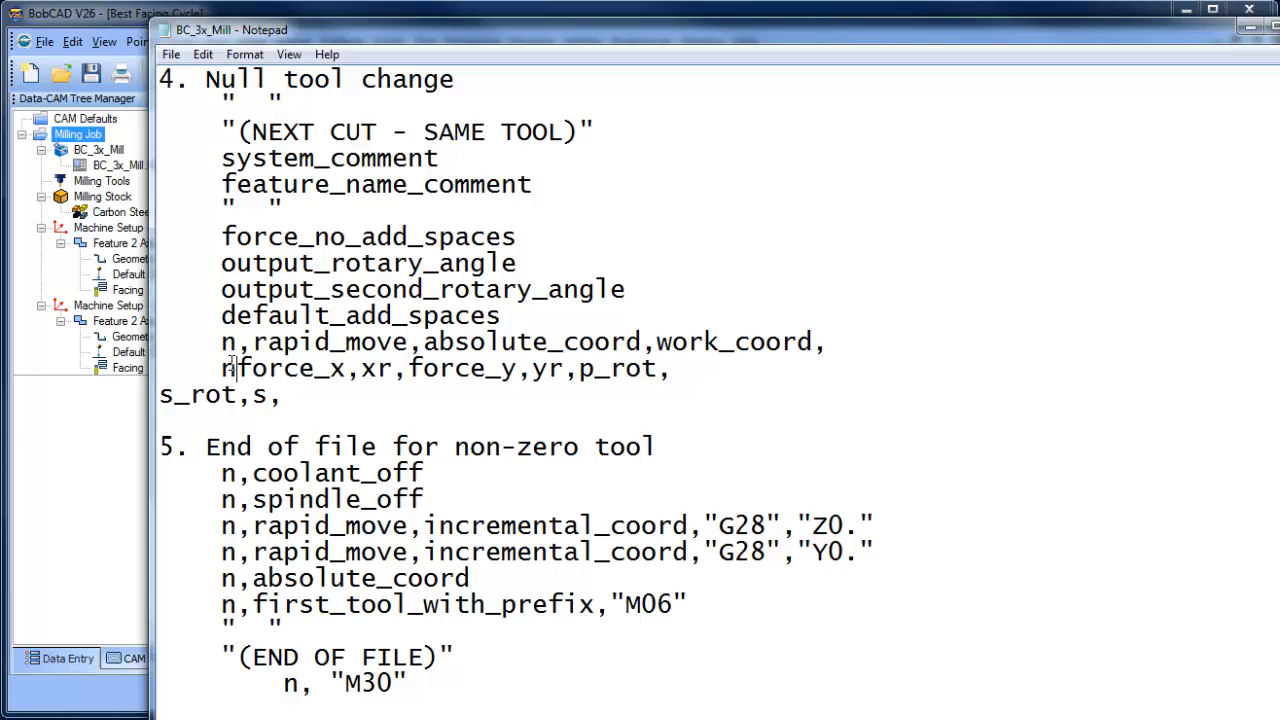
key(BackSpace)
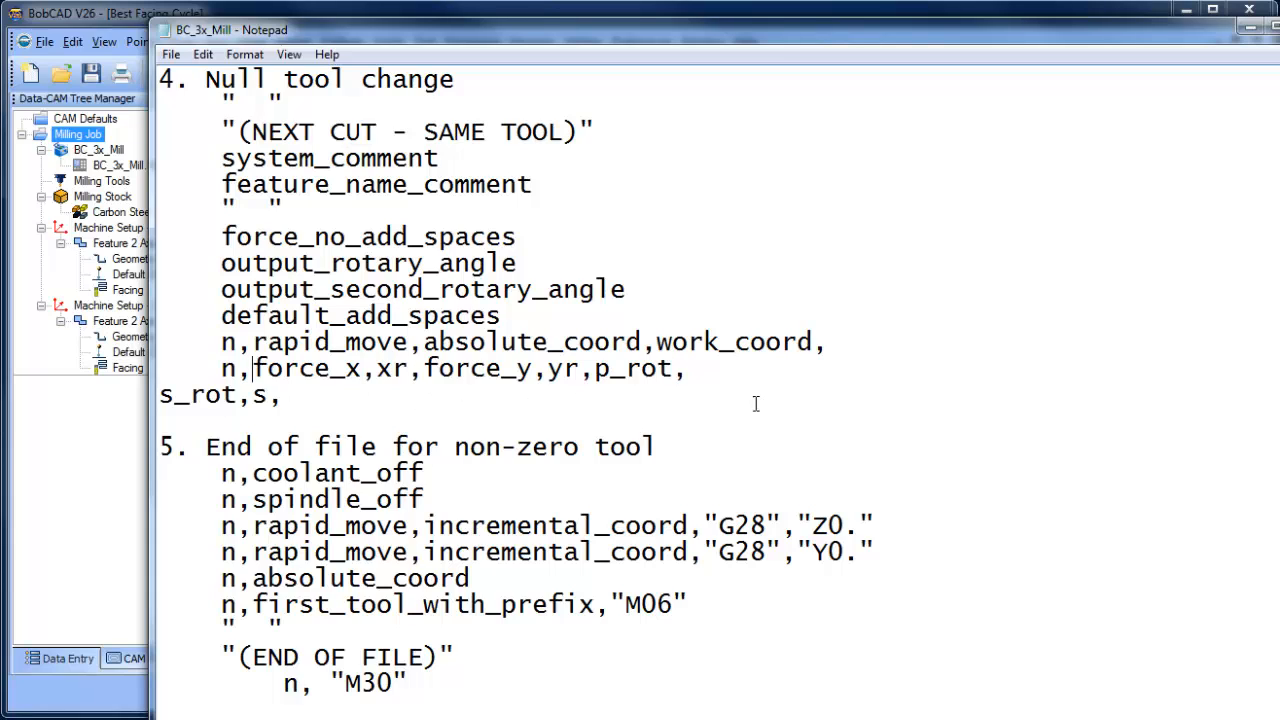
click(716, 378)
key(Delete)
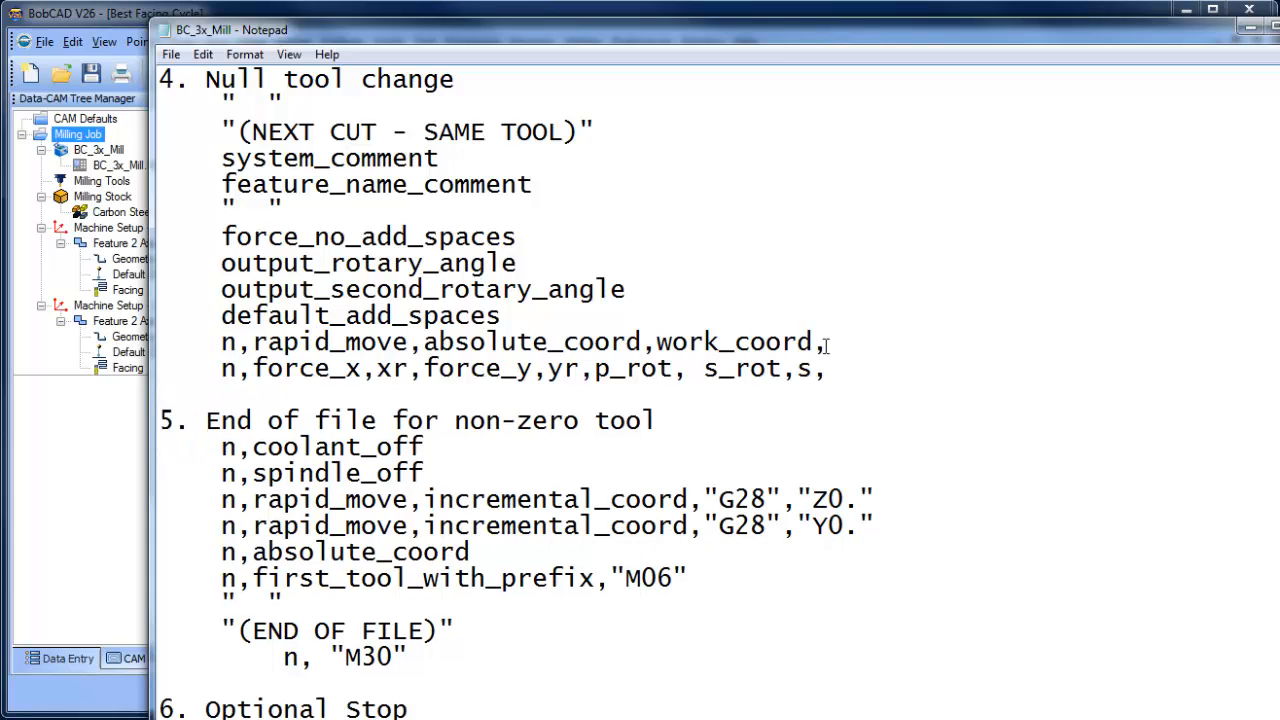
key(BackSpace)
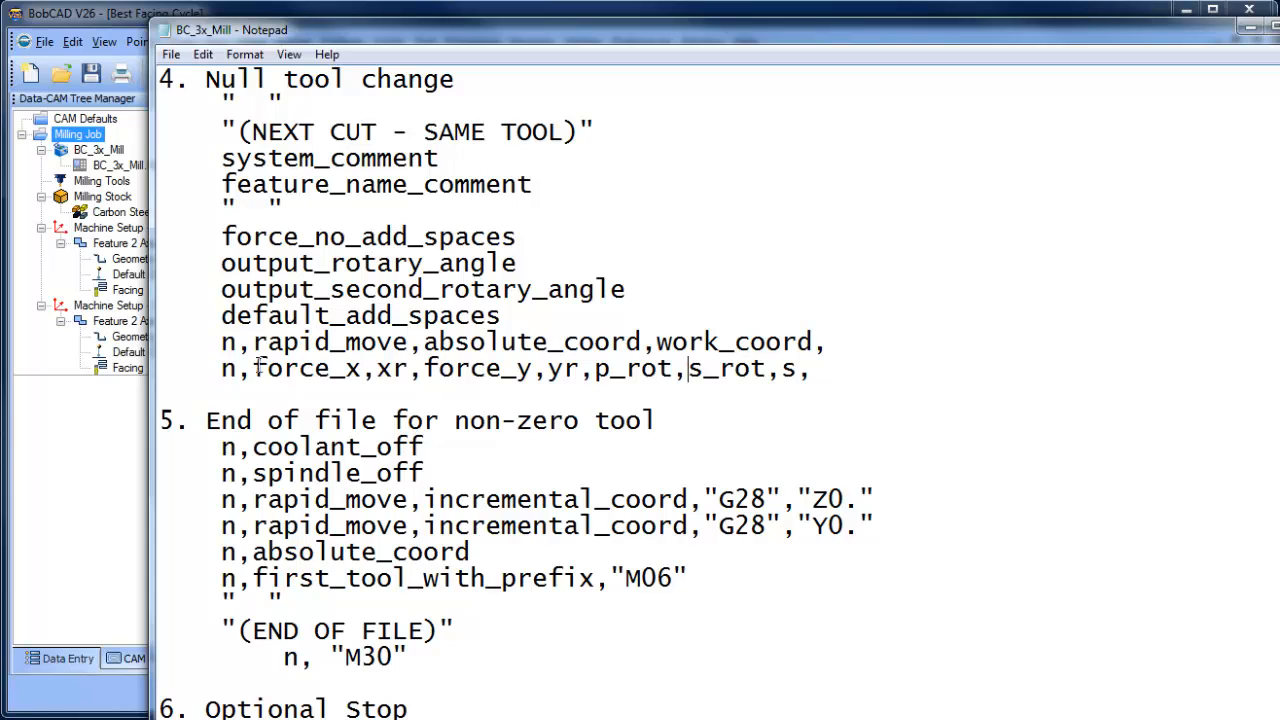
- Copy force_x,xr from the new line to the end of the work_coord line above
drag(253, 370, 406, 366)
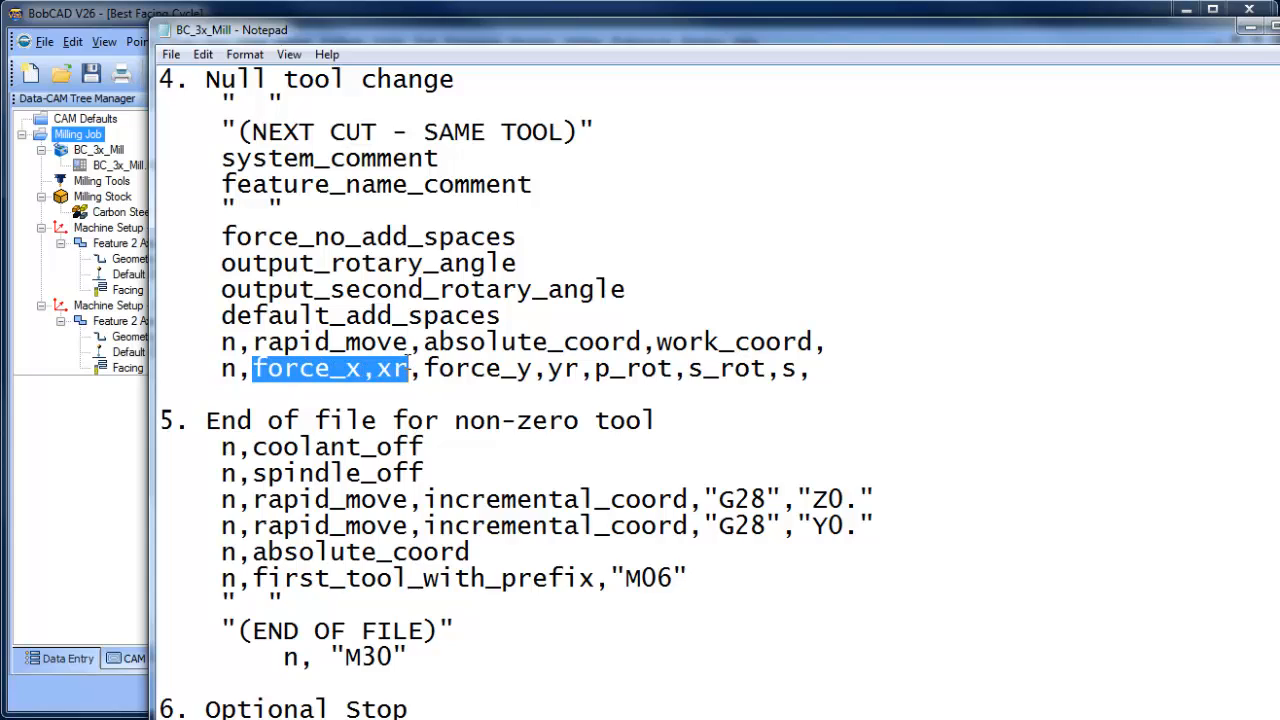
key(ctrl+c)
click(832, 342)
key(ctrl+v)
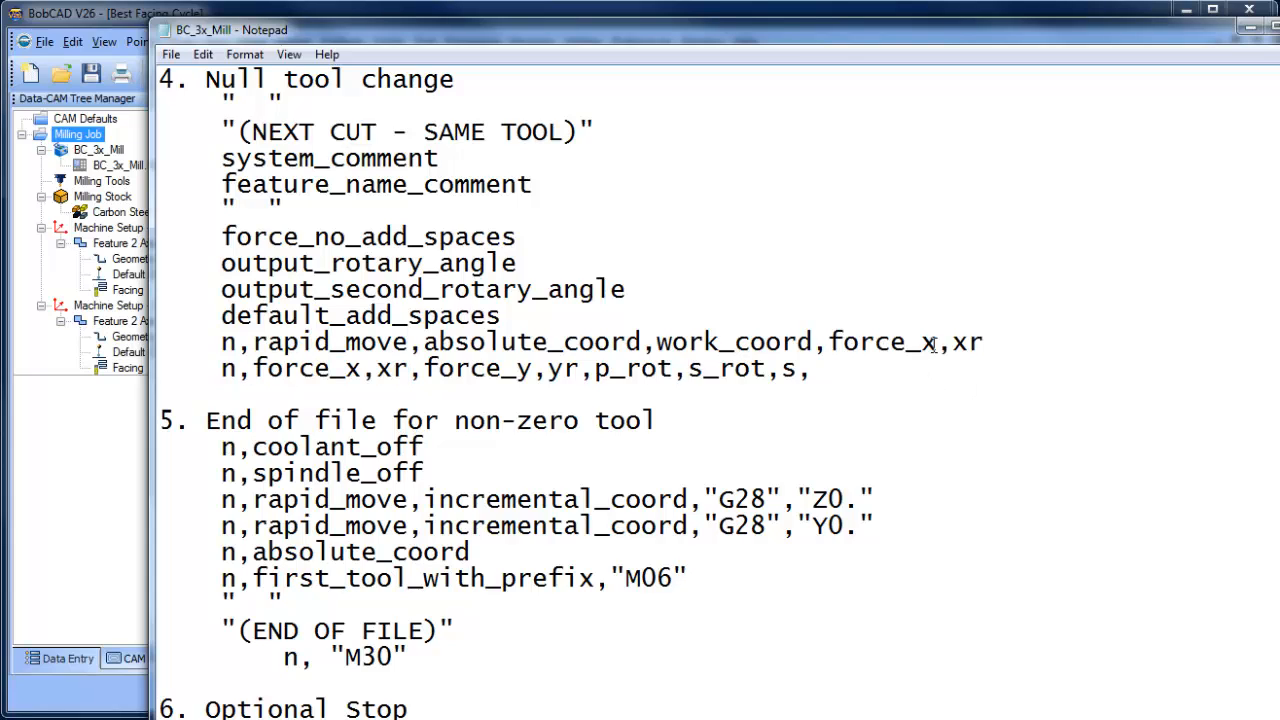
- Change the copied pair after work_coord to force_z,zr and save the file
click(934, 344)
key(BackSpace)
text(z)
click(968, 343)
key(BackSpace)
text(z)
click(171, 54)
click(200, 119)
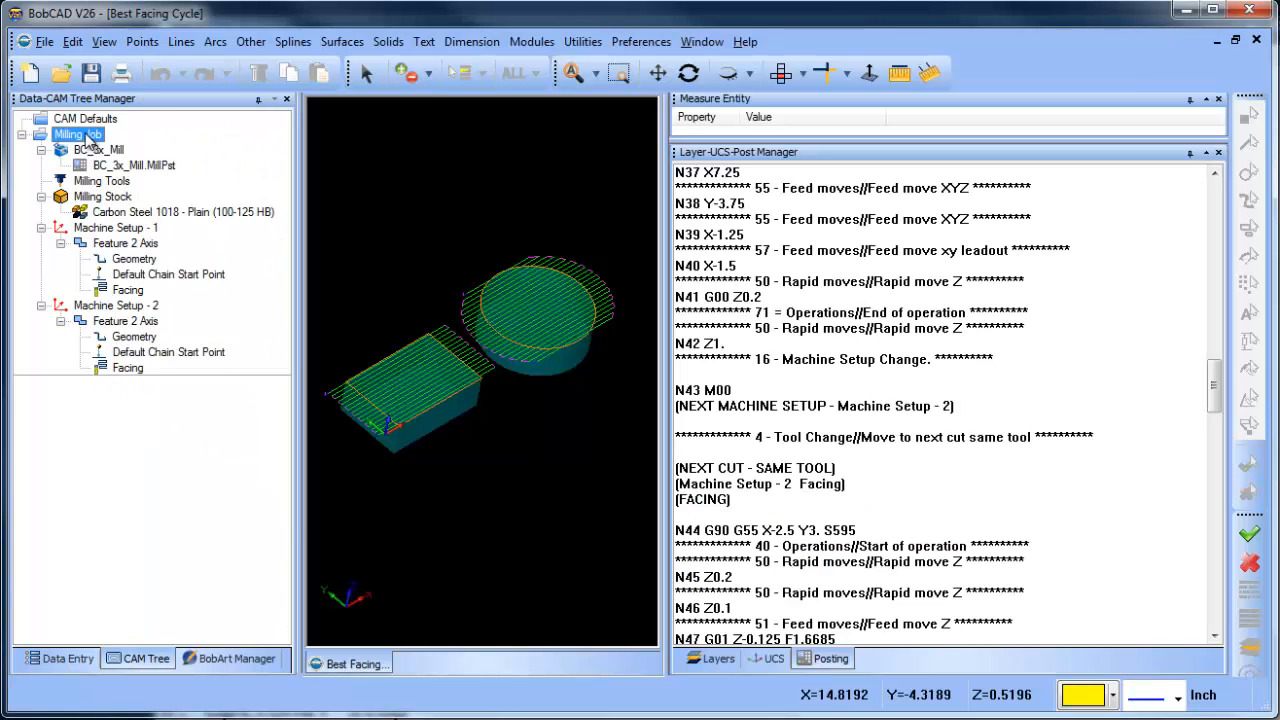
- Return to BobCAD, post the Milling Job again and check the first Z and XY rapid lines of Machine Setup - 2
right_click(86, 134)
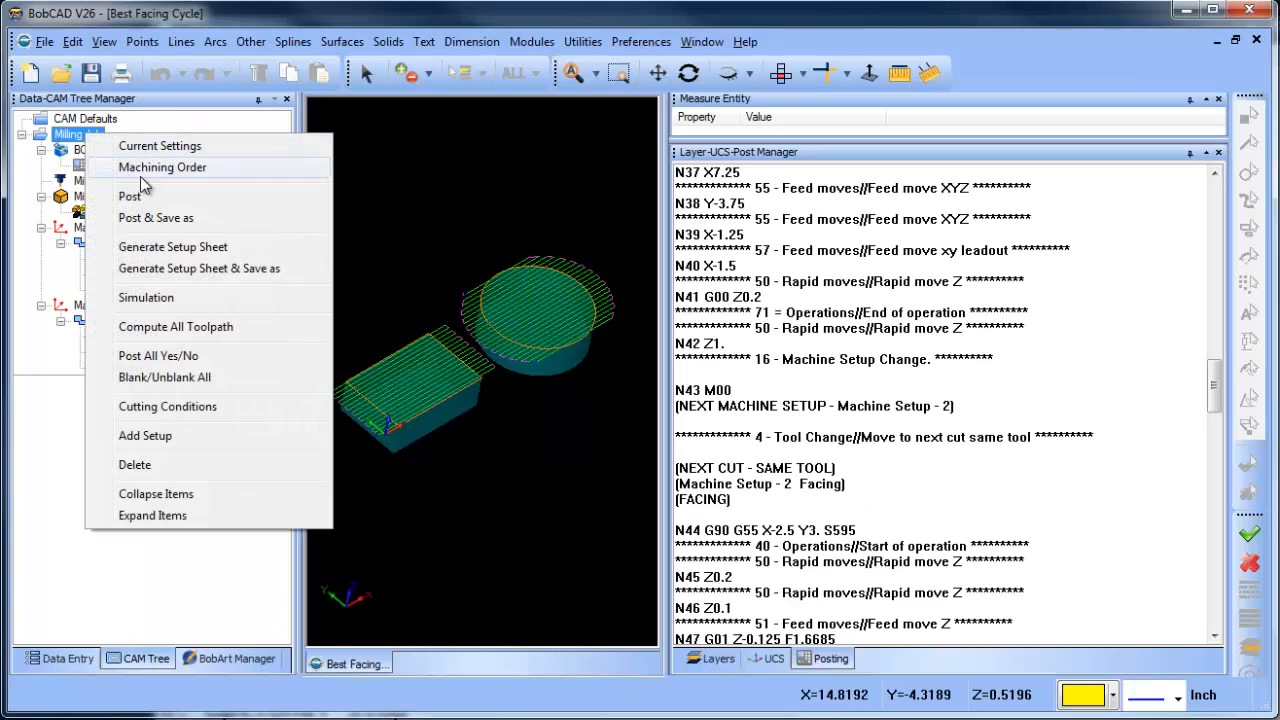
click(160, 197)
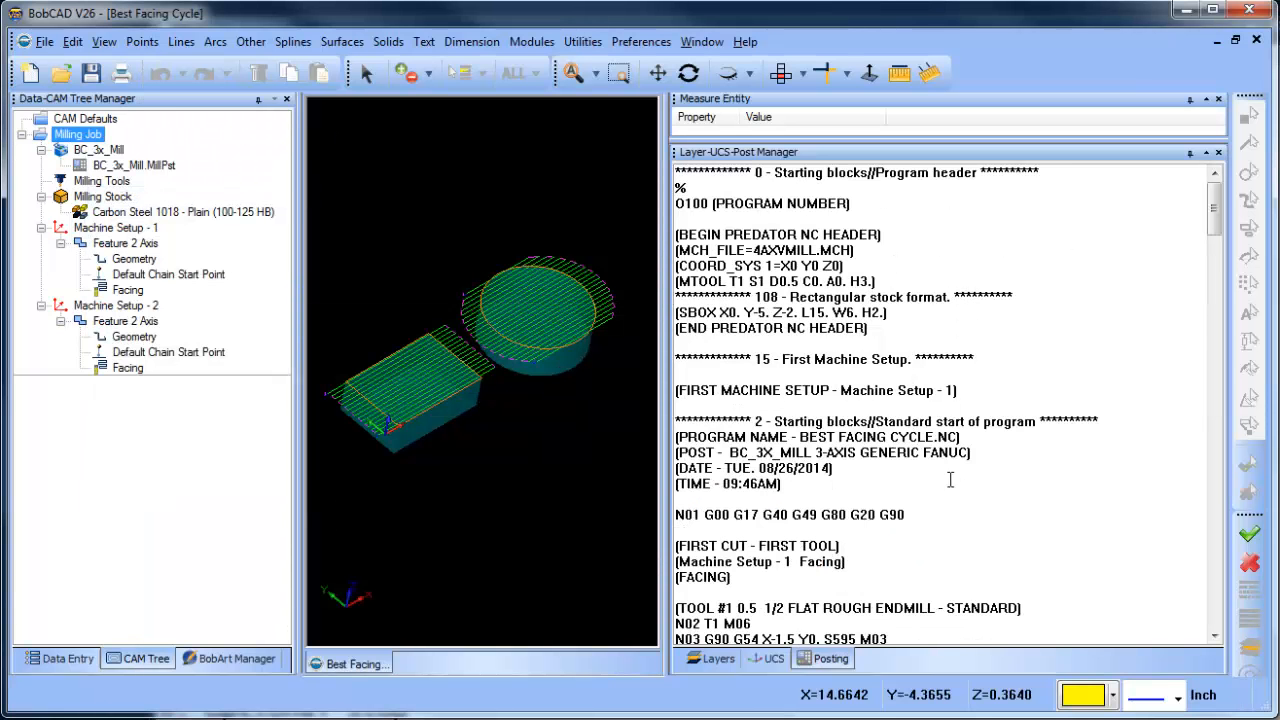
scroll(950, 480, down, 20)
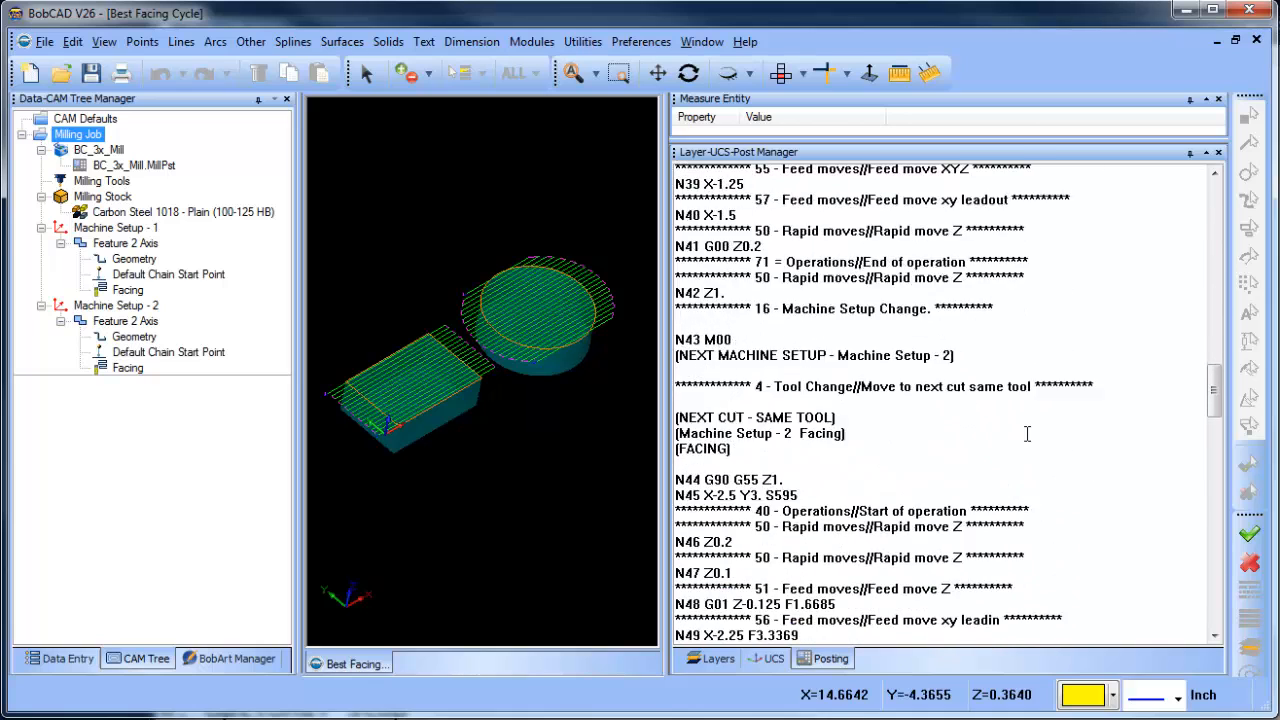
scroll(1027, 433, down, 2)
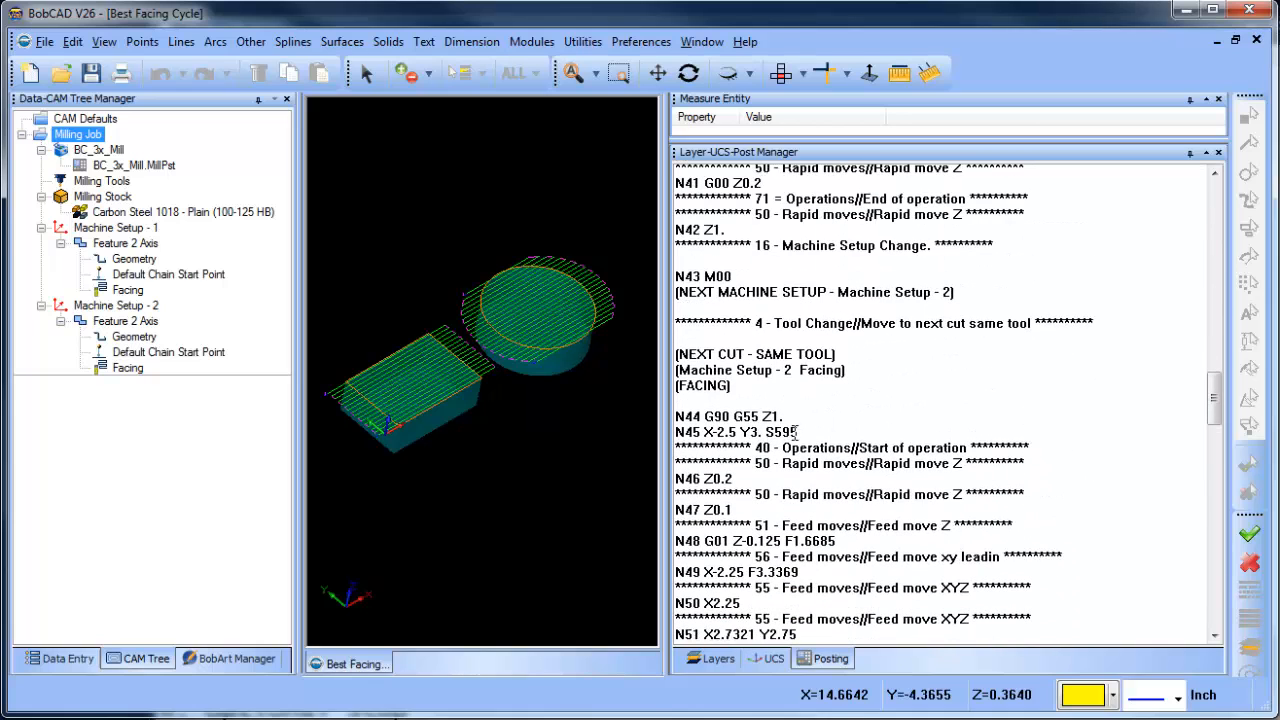
drag(785, 417, 744, 432)
click(848, 424)
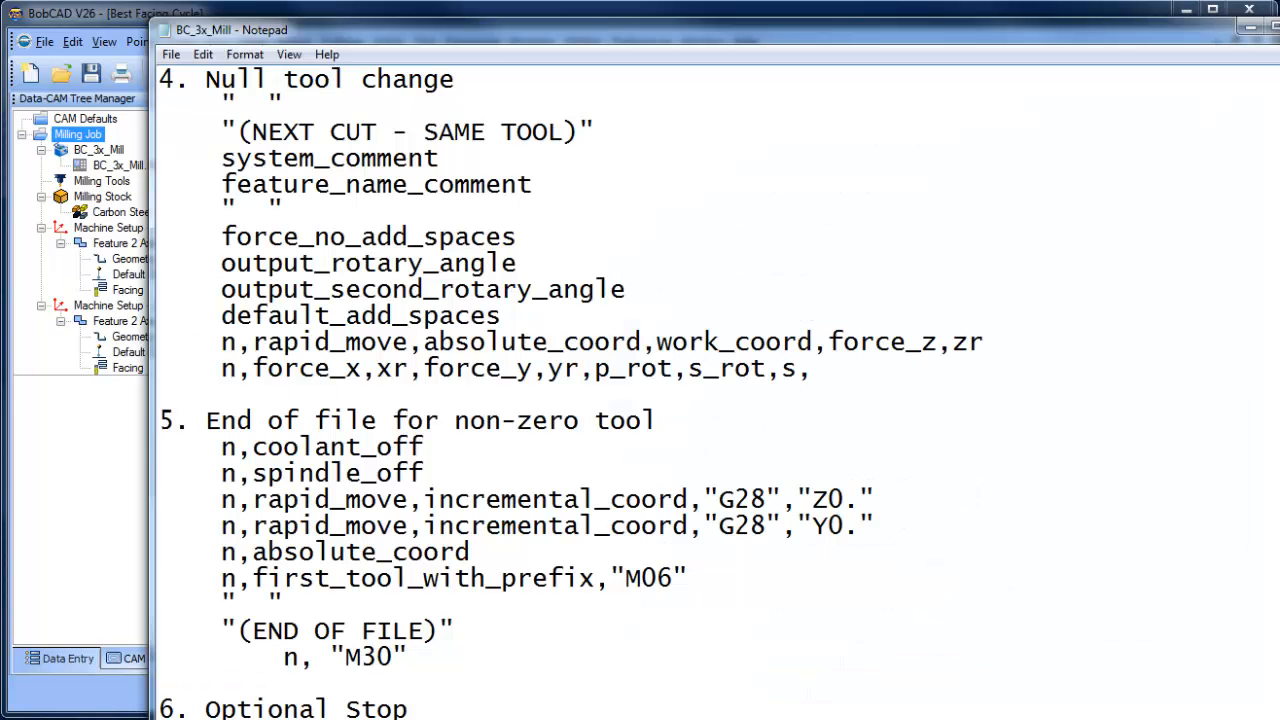
- Switch to Notepad, turn debug off in block 26, Set debug, and save the post processor file
scroll(435, 636, down, 5)
scroll(435, 636, down, 20)
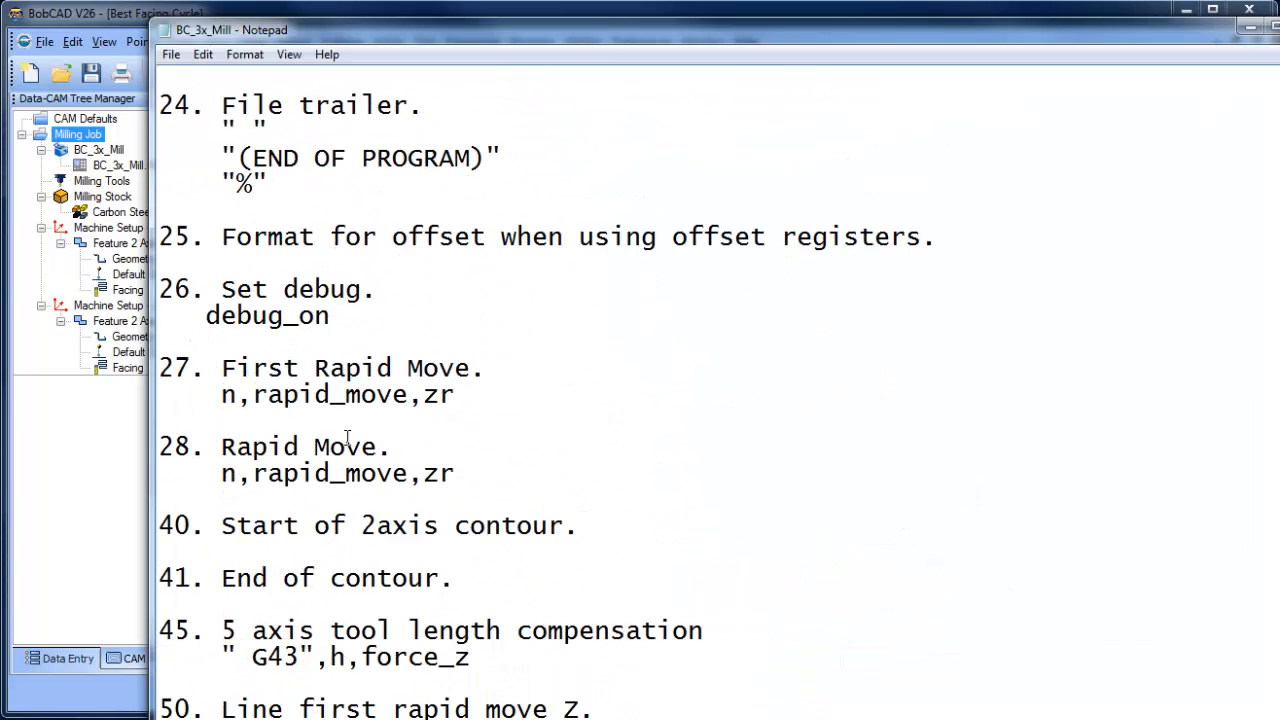
click(344, 316)
key(BackSpace)
text(f)
click(85, 118)
click(170, 54)
click(178, 120)
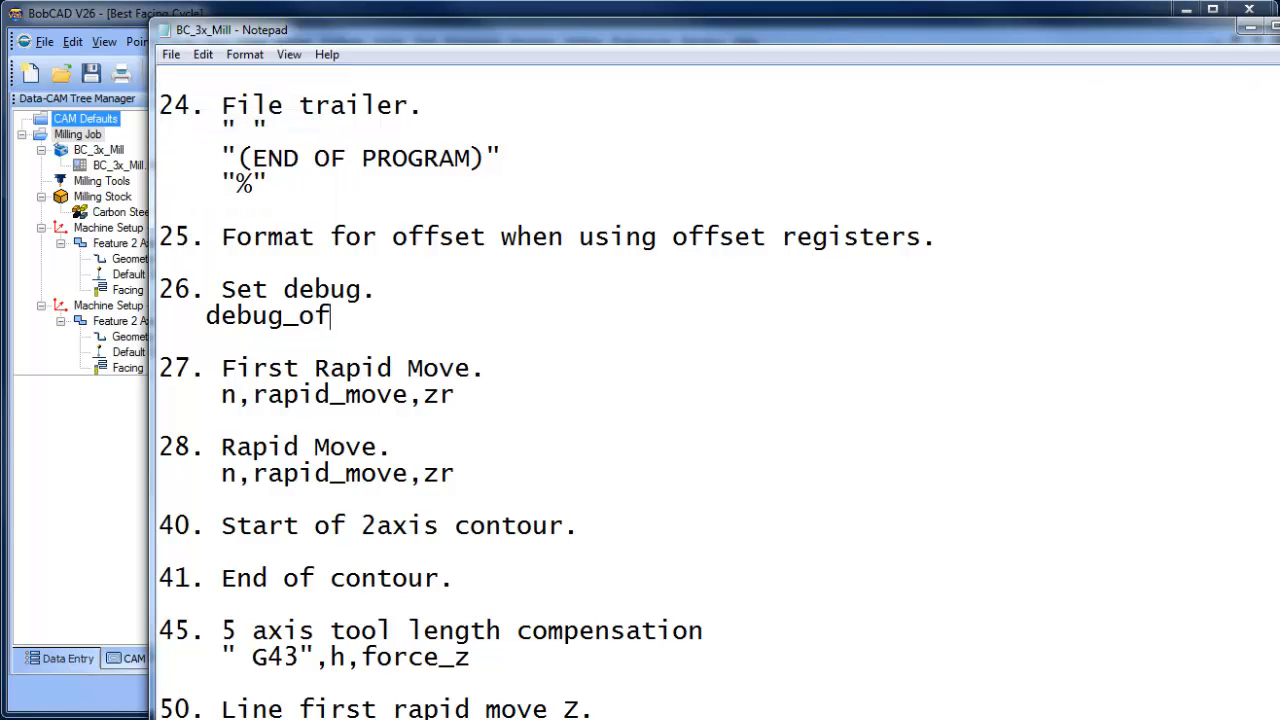
- Return to BobCAD, post the Milling Job without debug comments and review the code around the change to Machine Setup - 2
click(78, 134)
right_click(80, 136)
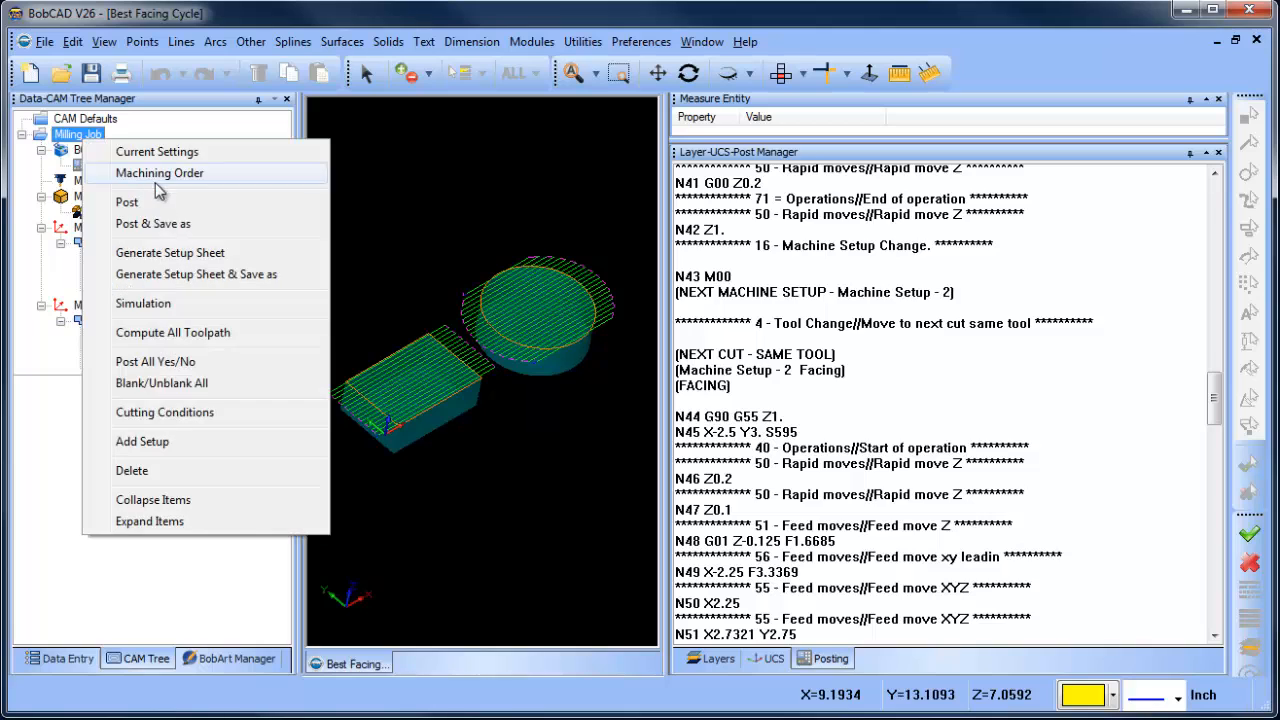
click(168, 204)
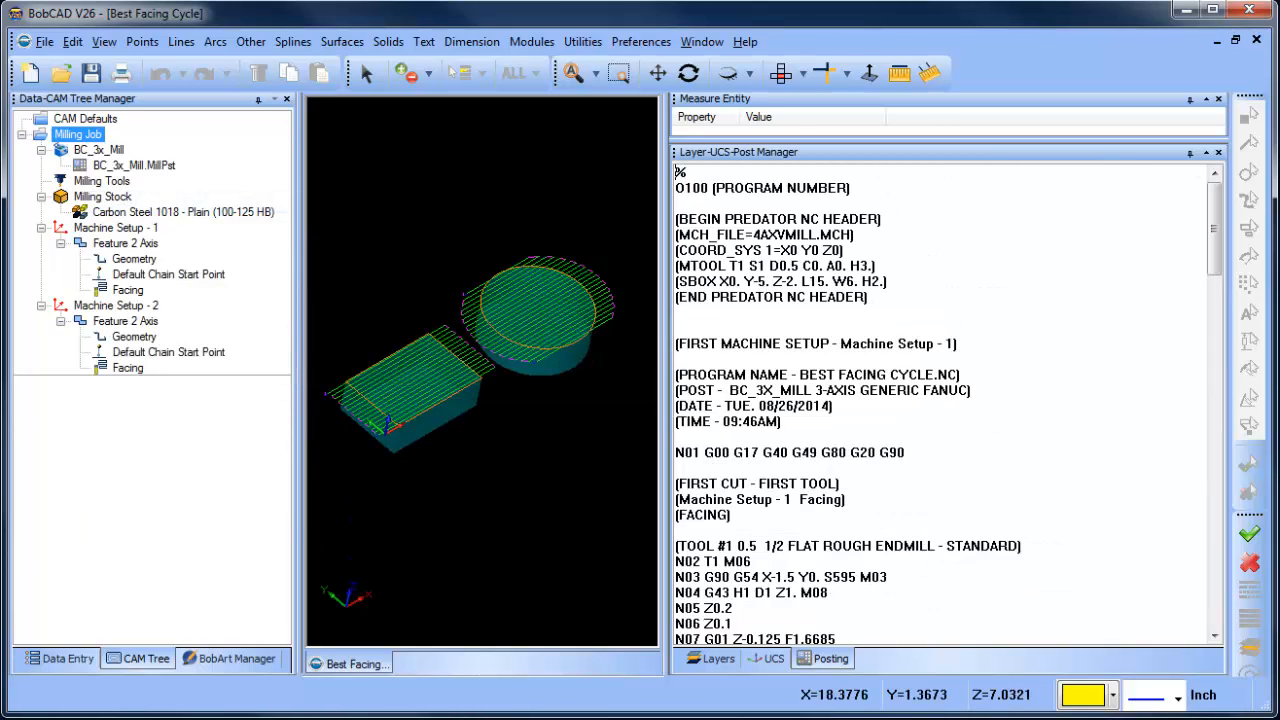
drag(1213, 222, 1216, 388)
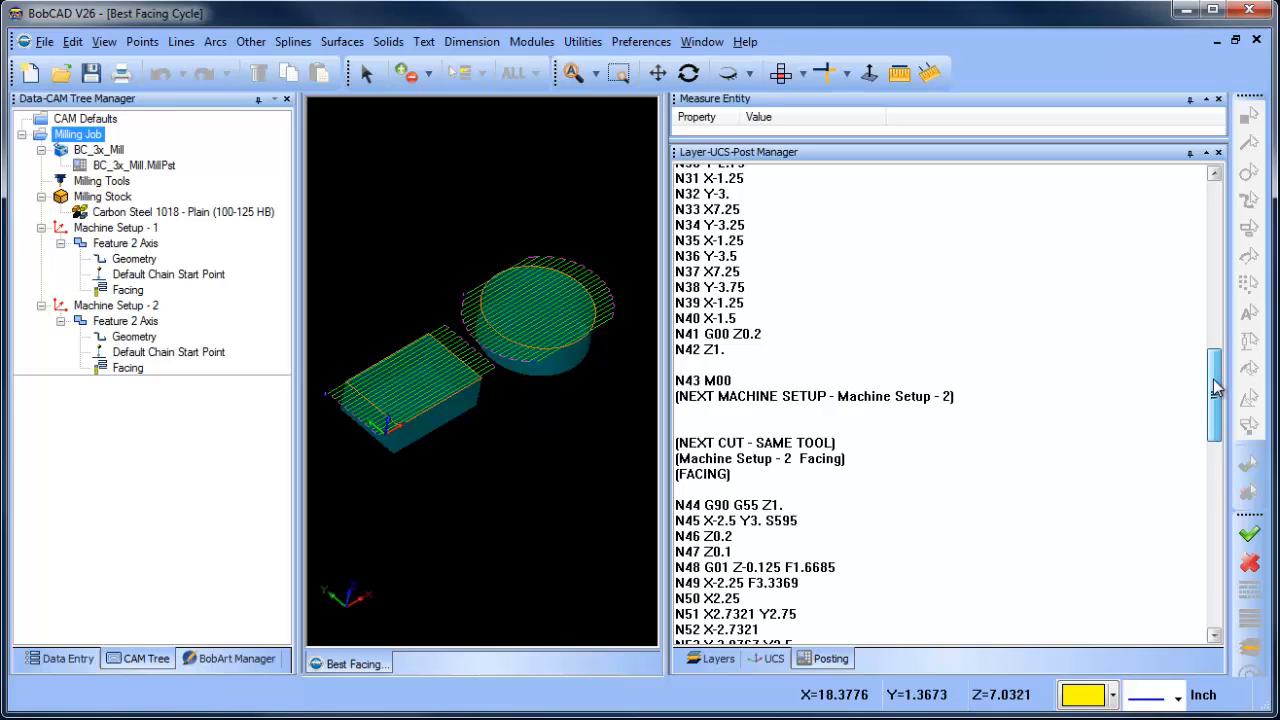
drag(1216, 388, 1222, 370)
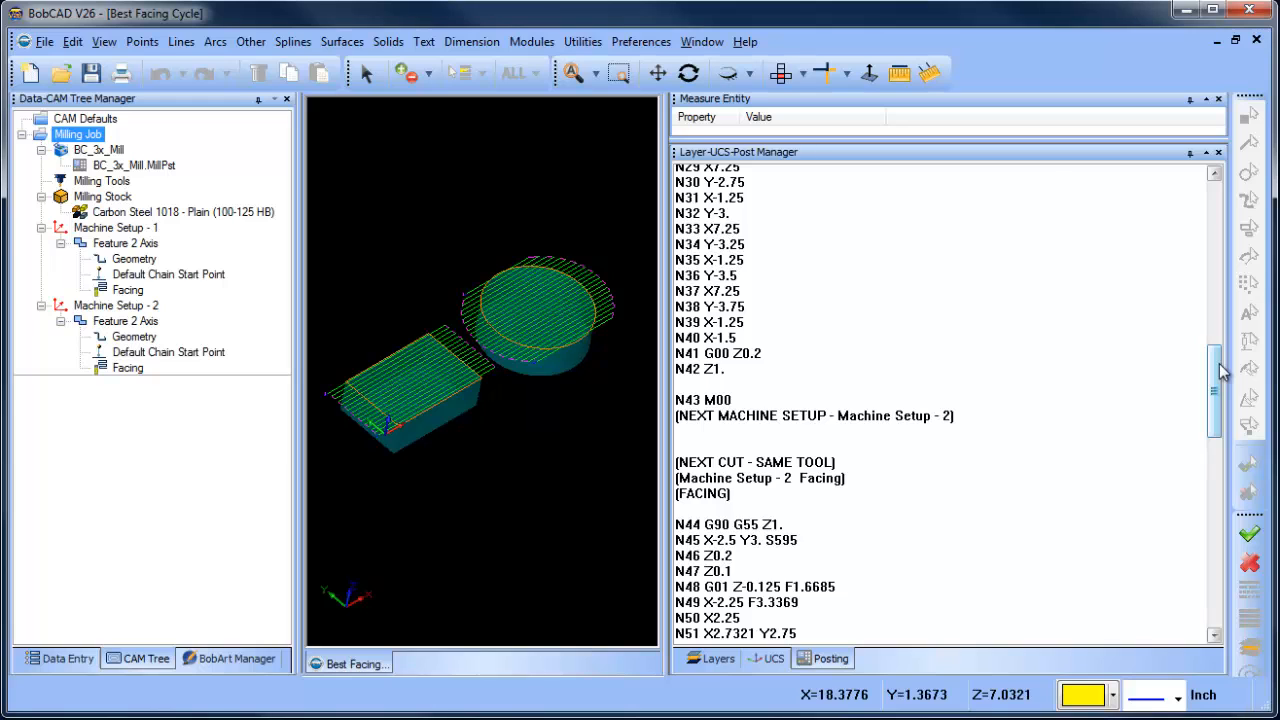
click(85, 118)
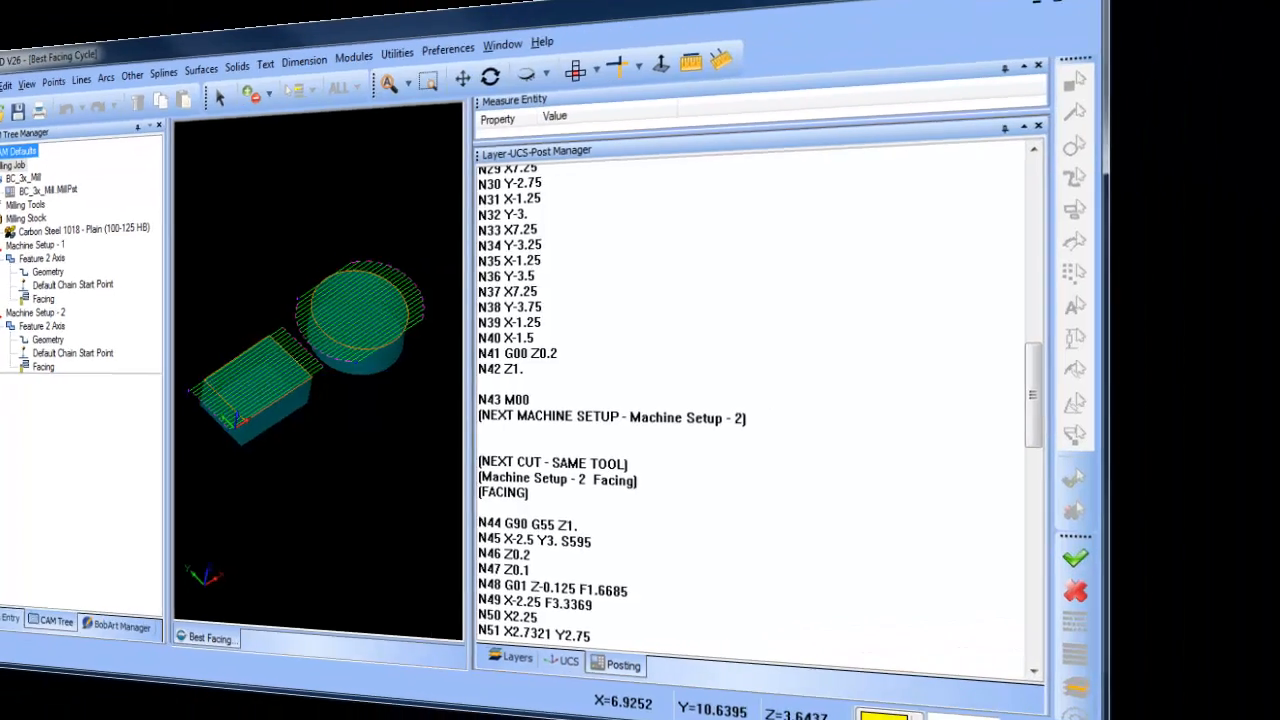